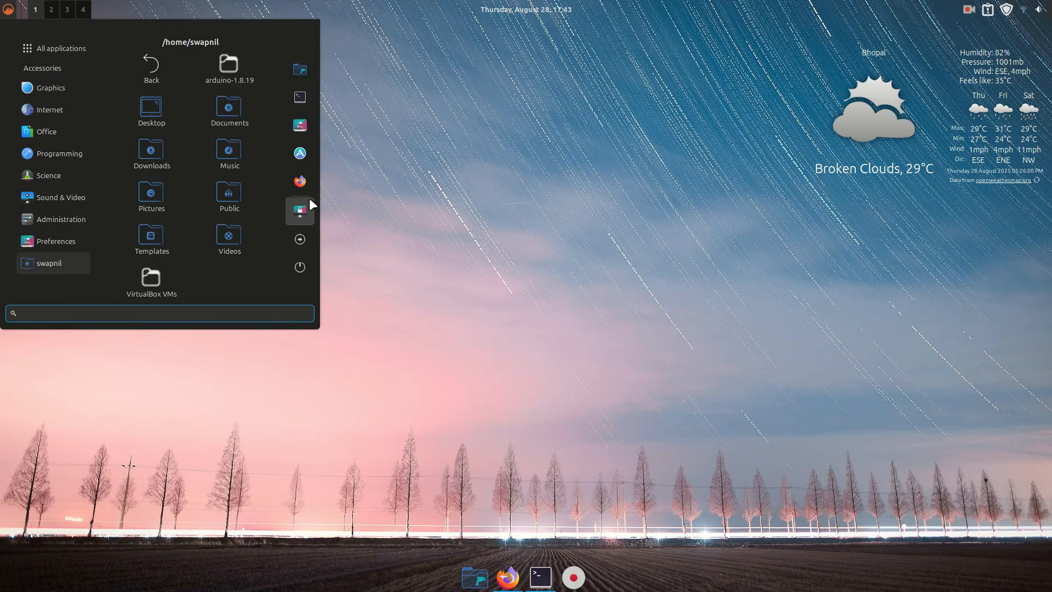
Step: Bring up the Shut Down and Log Out dialogs from the main menu, cancelling each one
{"action": "left_click", "coordinate": [301, 265]}
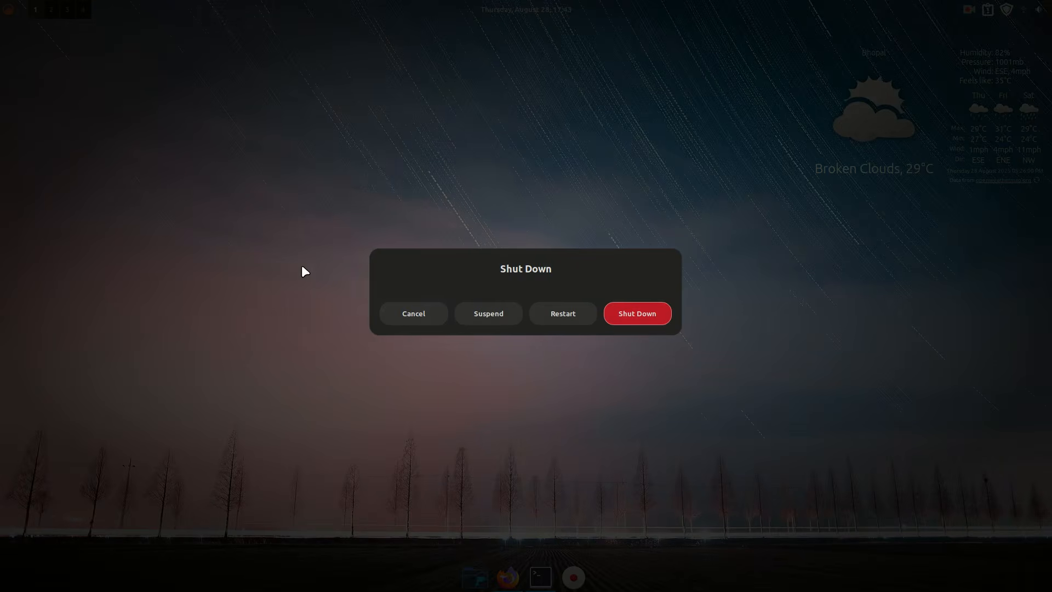
{"action": "left_click", "coordinate": [416, 318]}
{"action": "left_click", "coordinate": [7, 12]}
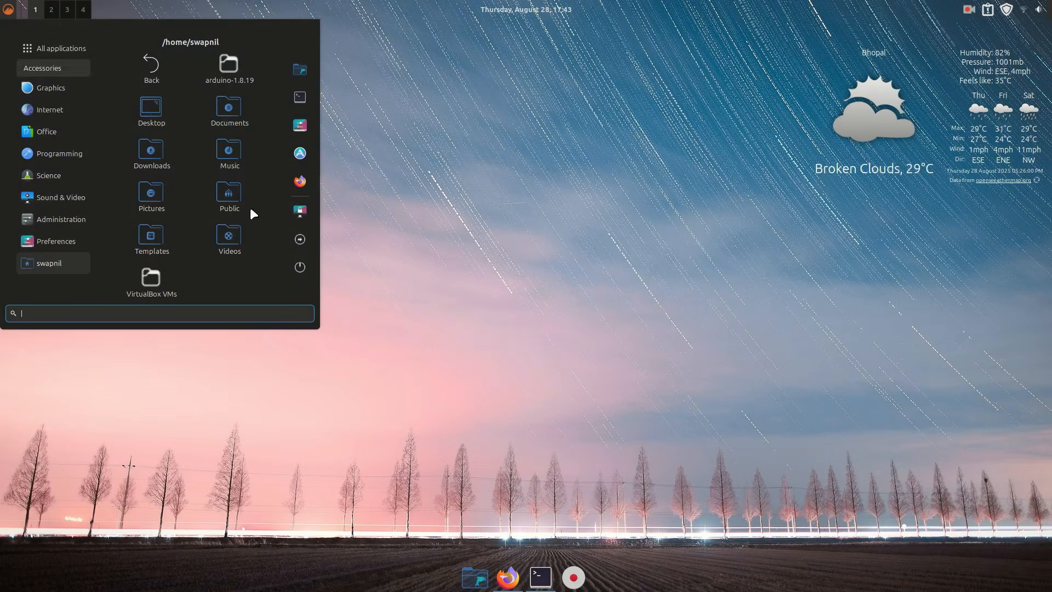
{"action": "left_click", "coordinate": [298, 241]}
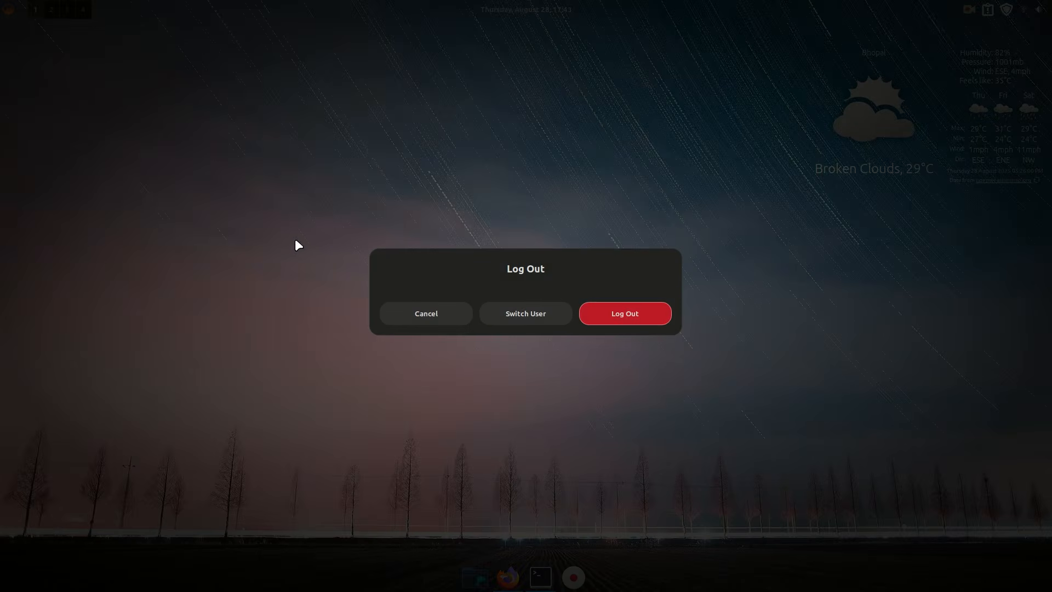
{"action": "left_click", "coordinate": [413, 310]}
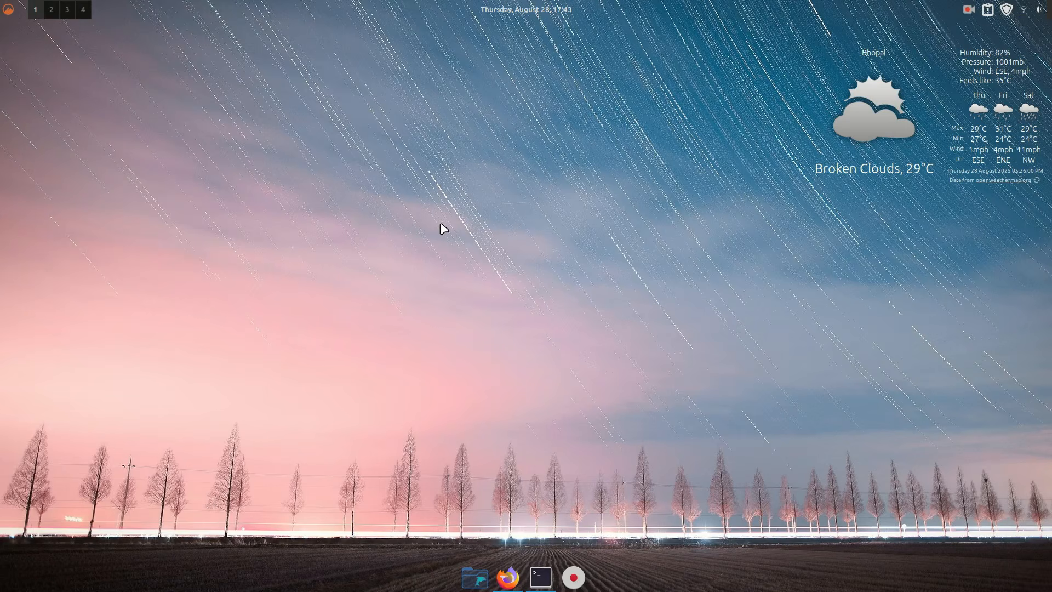
Step: Open and minimize the Files, Firefox and Terminal windows one after another to preview their window animations
{"action": "left_click", "coordinate": [475, 578]}
{"action": "left_click", "coordinate": [476, 578]}
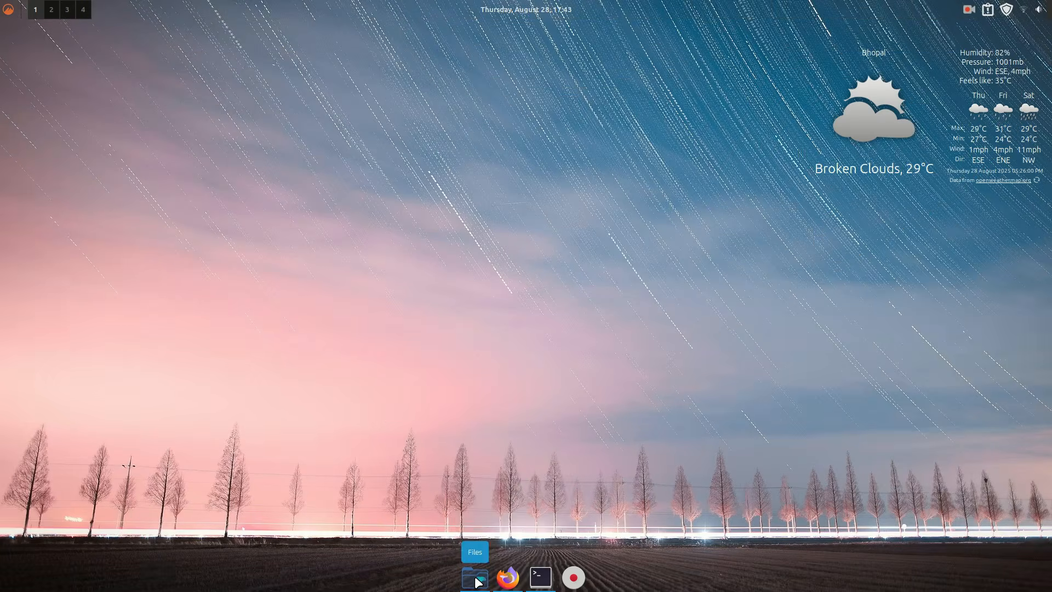
{"action": "left_click", "coordinate": [508, 578]}
{"action": "left_click", "coordinate": [508, 578]}
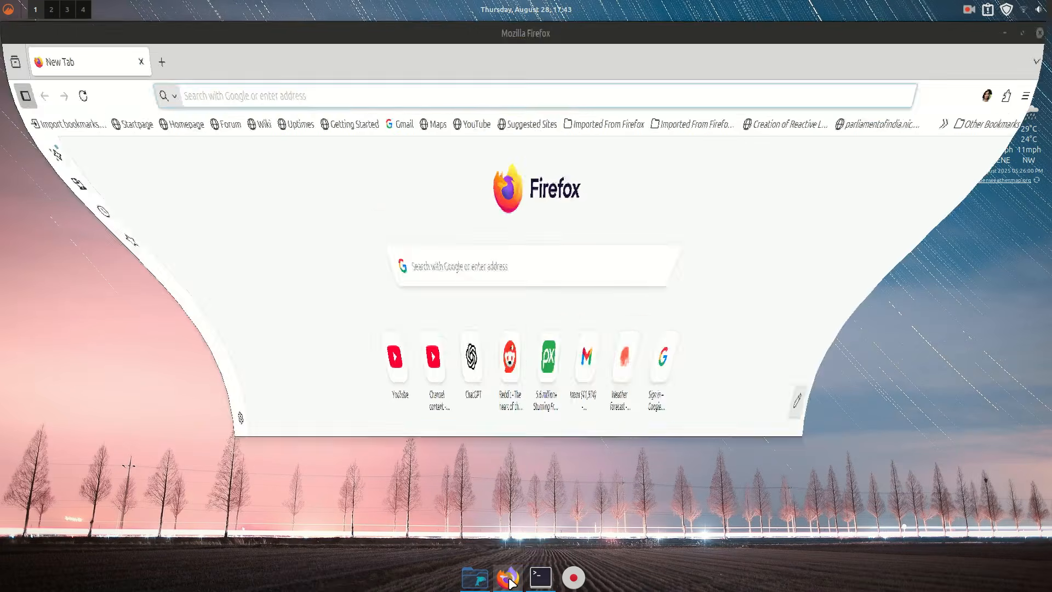
{"action": "left_click", "coordinate": [540, 578]}
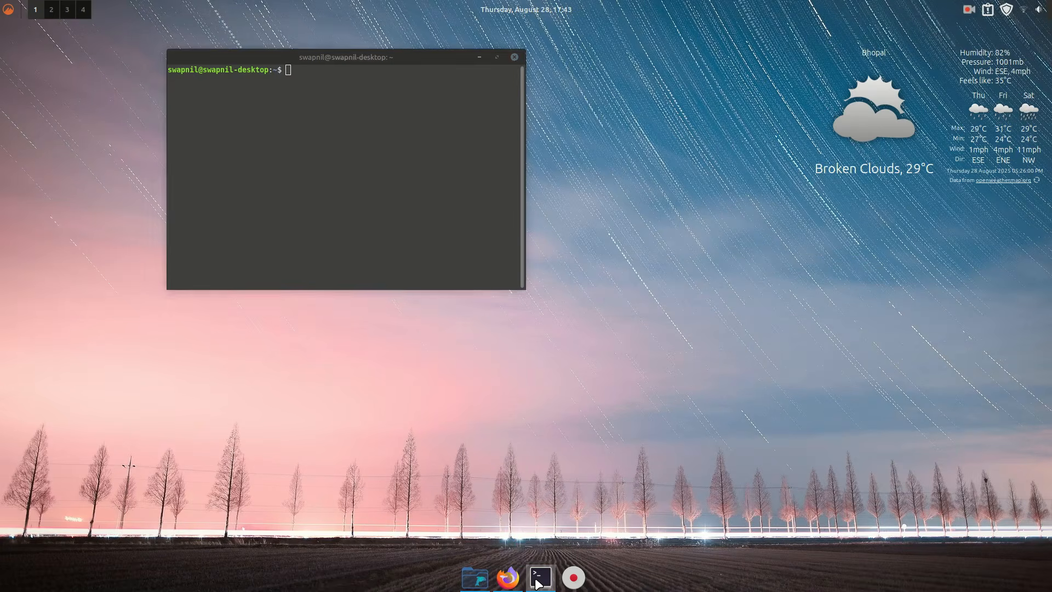
{"action": "left_click", "coordinate": [540, 578]}
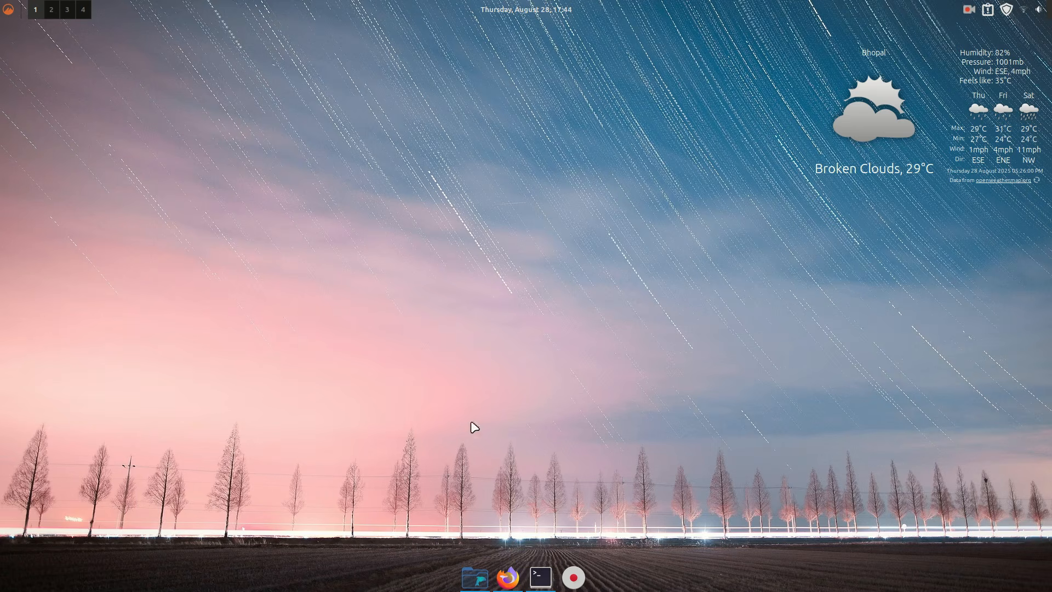
Step: Cycle through the open Files, Firefox and Terminal windows with the 3D window switcher
{"action": "key", "text": "alt+Tab"}
{"action": "key", "text": "alt+Tab"}
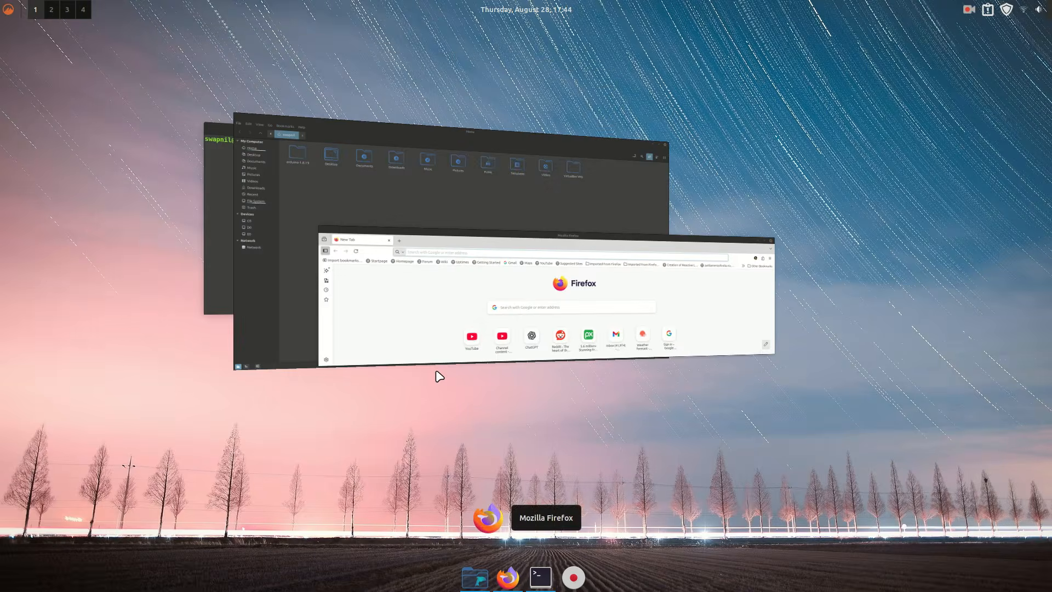
{"action": "key", "text": "alt+Tab"}
{"action": "key", "text": "alt+Tab"}
{"action": "key", "text": "alt+Tab"}
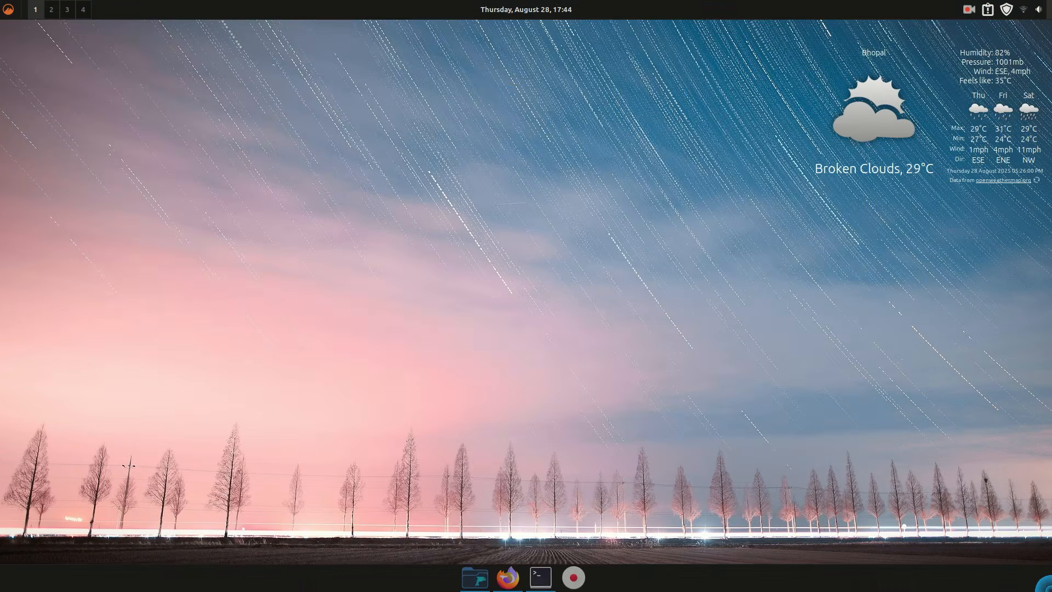
Step: Try the screen's hot corners by toggling the desktop view and choosing Firefox in the window overview, then minimize Firefox
{"action": "left_click", "coordinate": [1051, 591]}
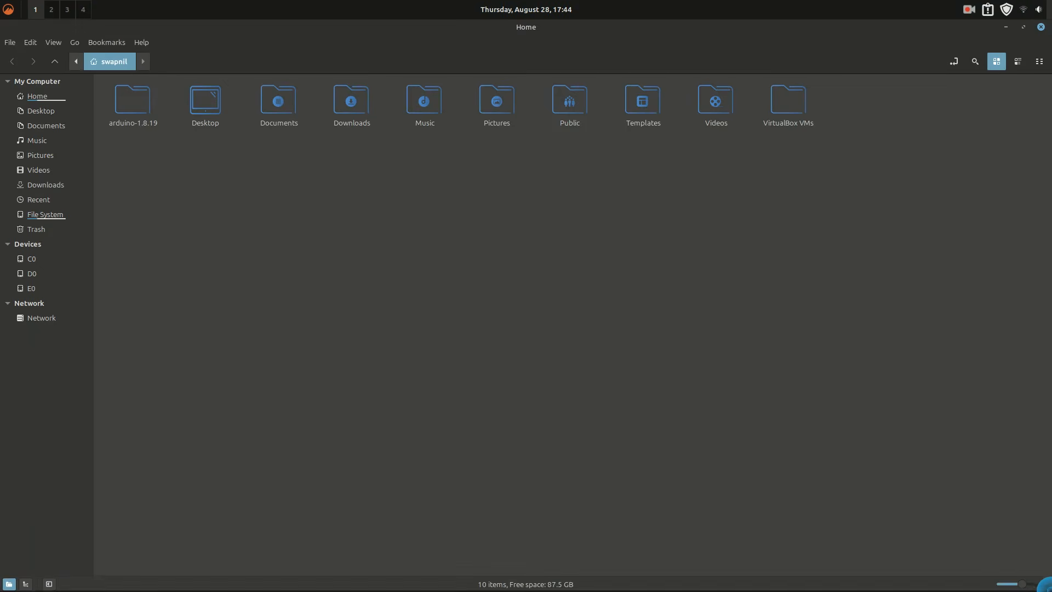
{"action": "left_click", "coordinate": [1051, 591]}
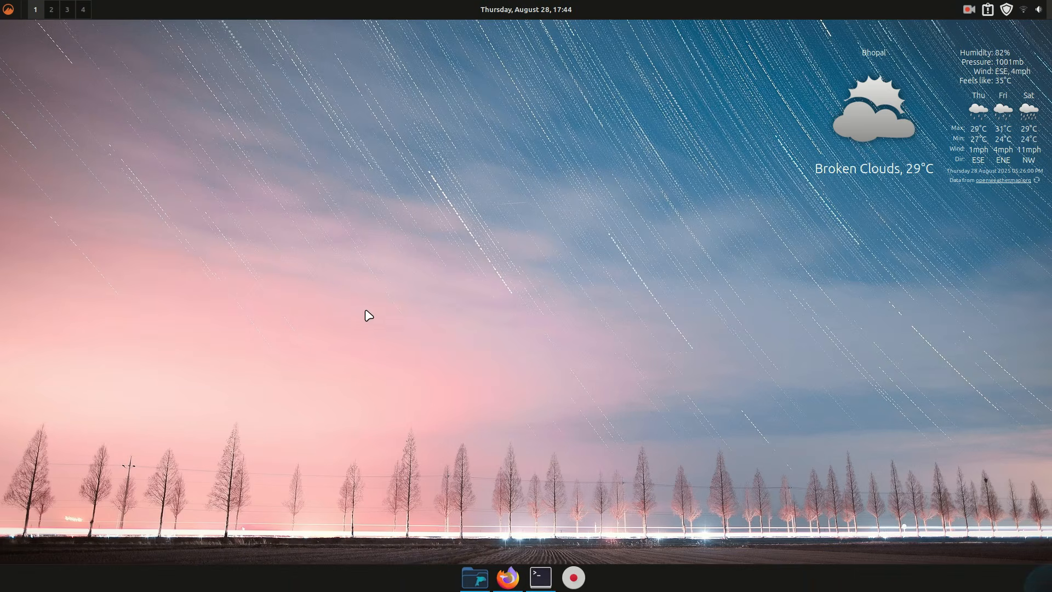
{"action": "mouse_move", "coordinate": [1, 591]}
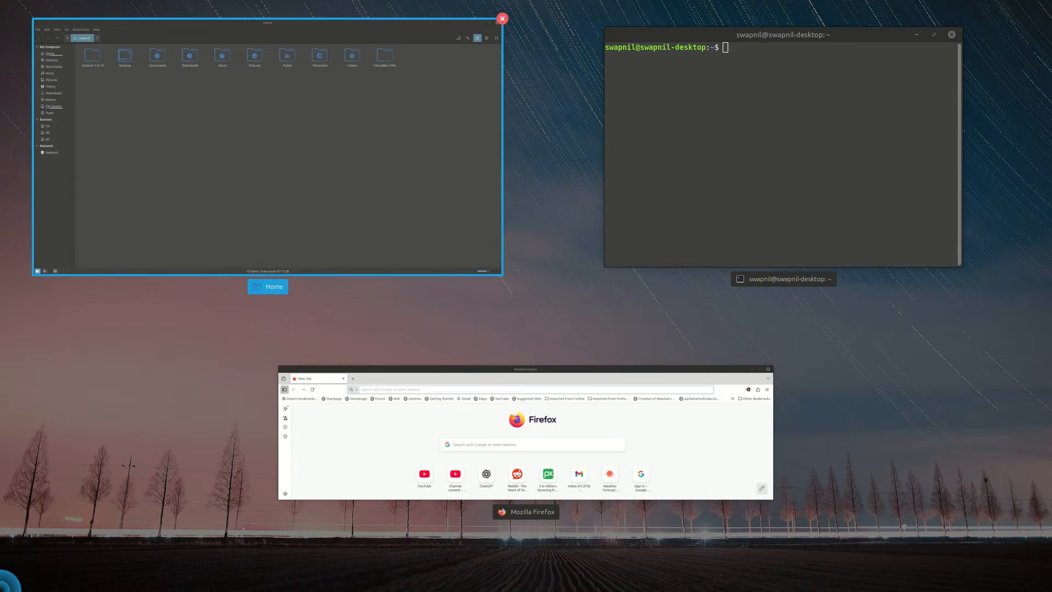
{"action": "left_click", "coordinate": [379, 440]}
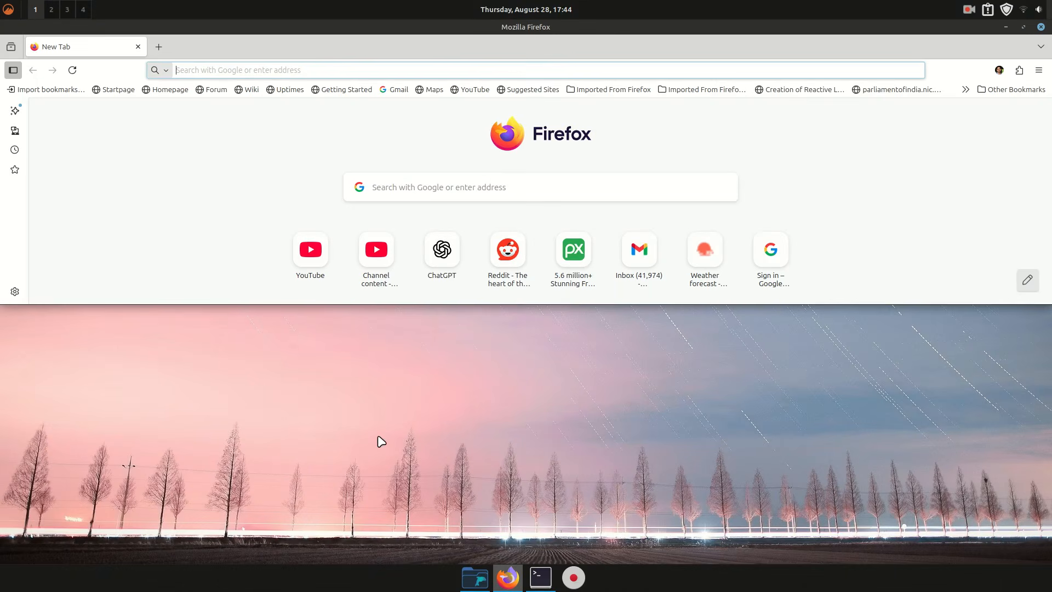
{"action": "left_click", "coordinate": [1006, 27]}
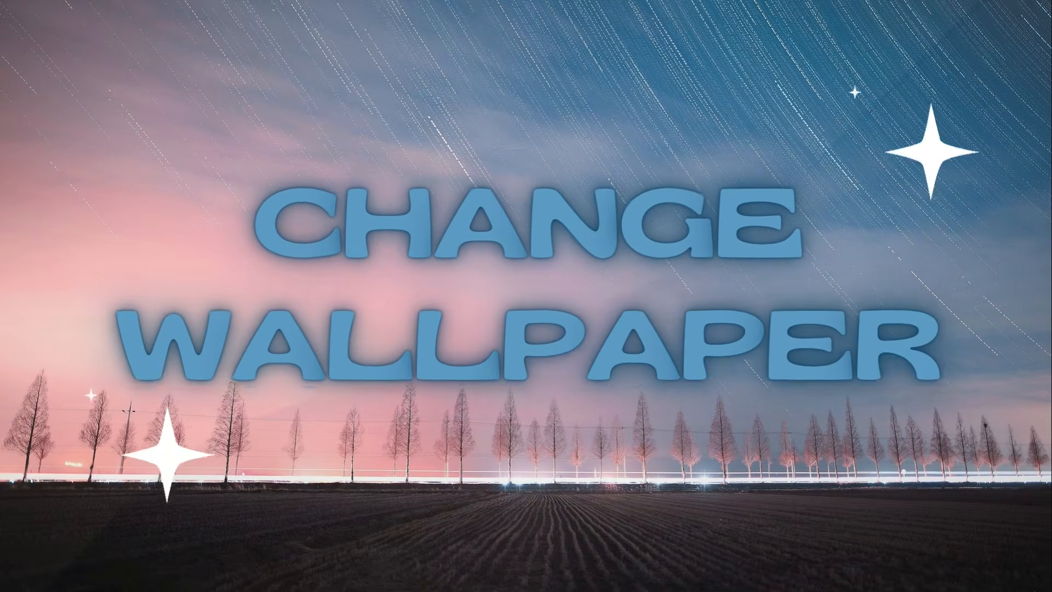
Step: Change the desktop background to the trees-4051288 image from the Pictures folder
{"action": "right_click", "coordinate": [350, 135]}
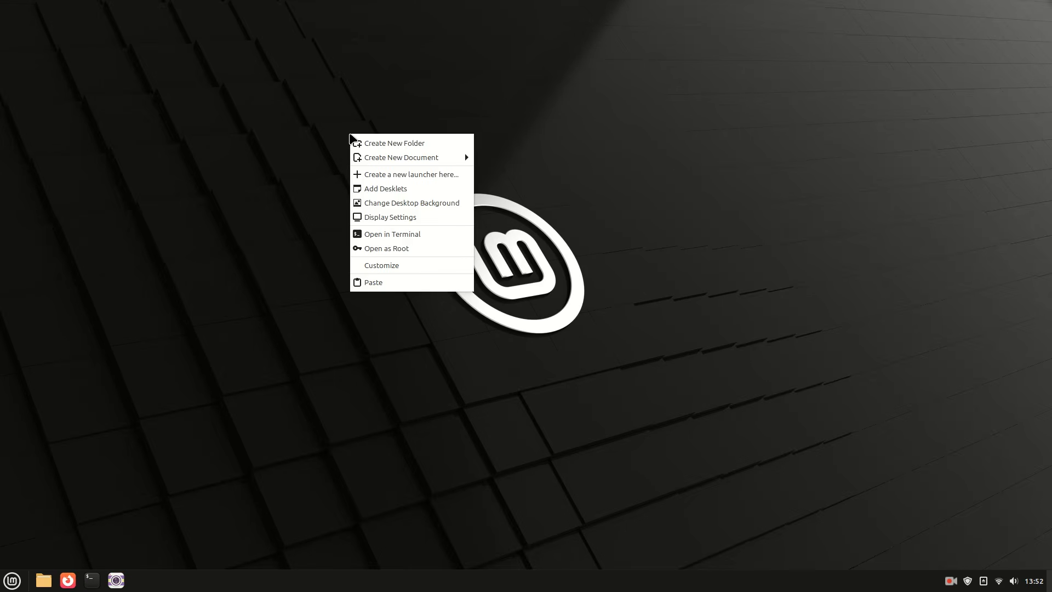
{"action": "left_click", "coordinate": [402, 203]}
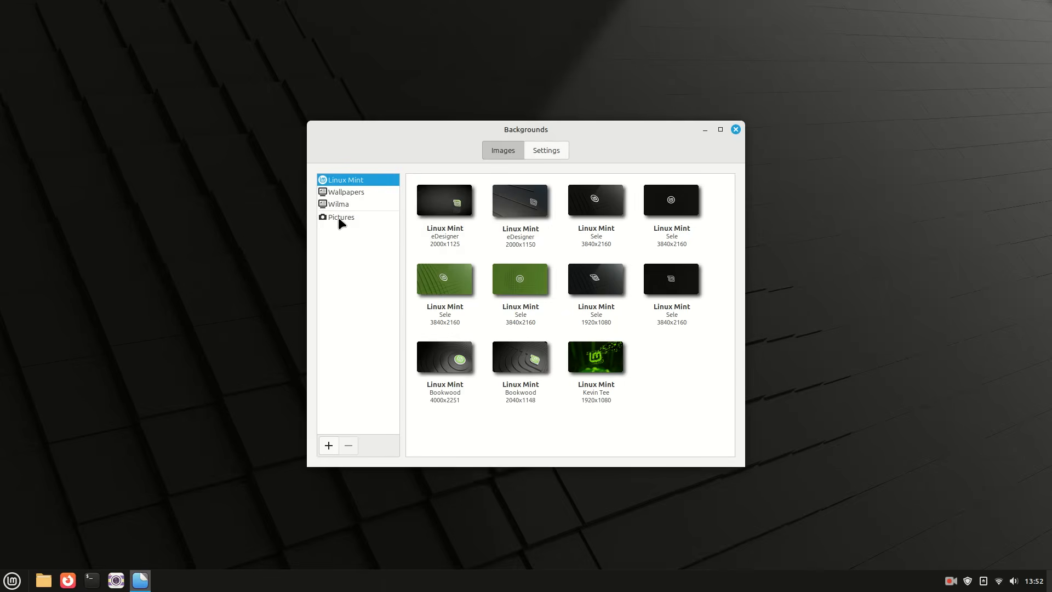
{"action": "left_click", "coordinate": [338, 217]}
{"action": "left_click", "coordinate": [453, 206]}
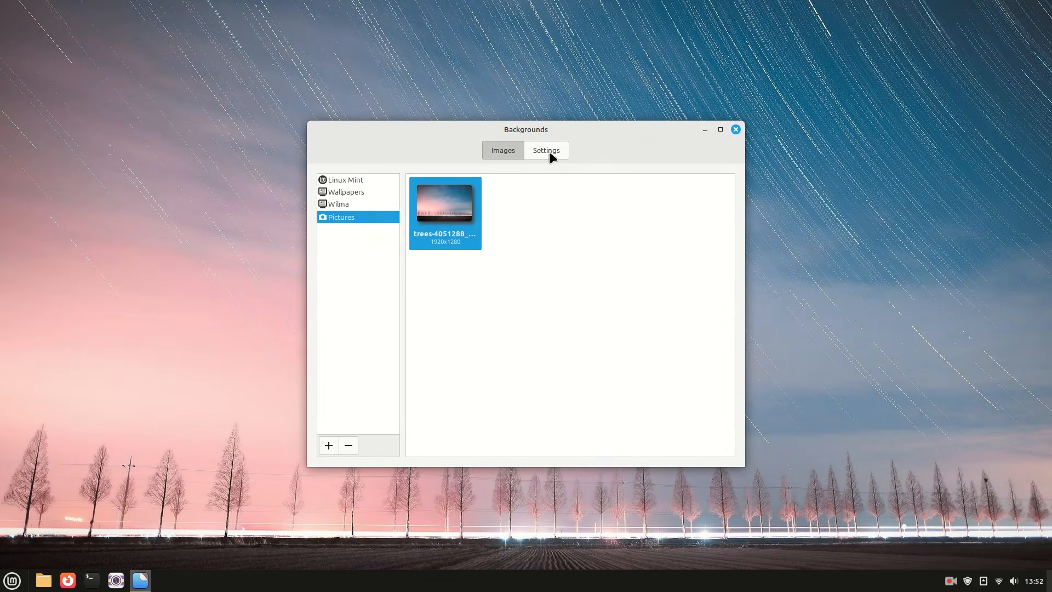
Step: Enable playing backgrounds as a slideshow with the picture aspect set to Zoom, and close the Backgrounds window
{"action": "left_click", "coordinate": [549, 158]}
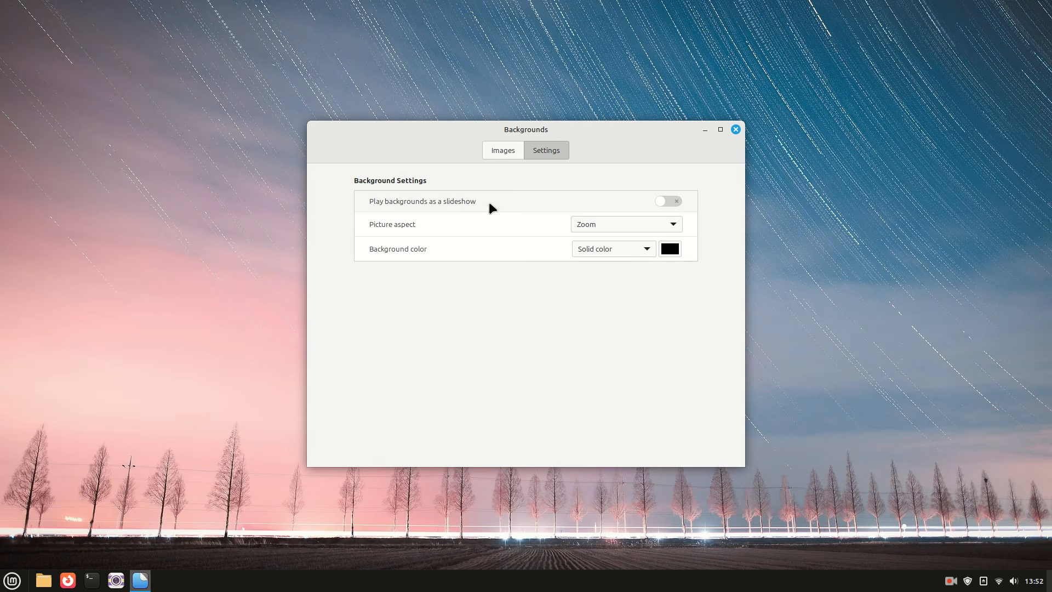
{"action": "left_click", "coordinate": [376, 206]}
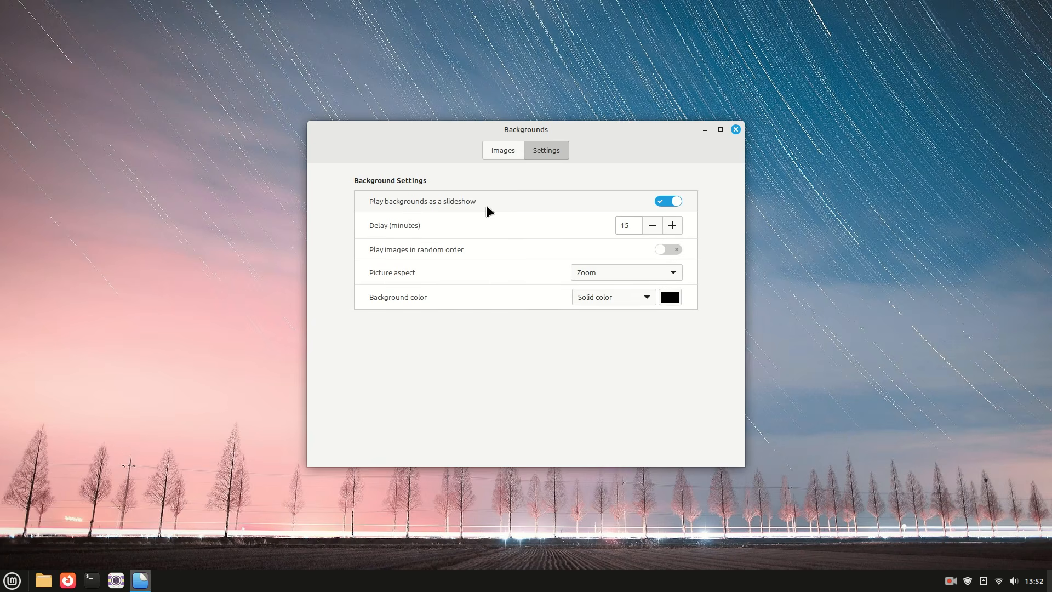
{"action": "double_click", "coordinate": [632, 227]}
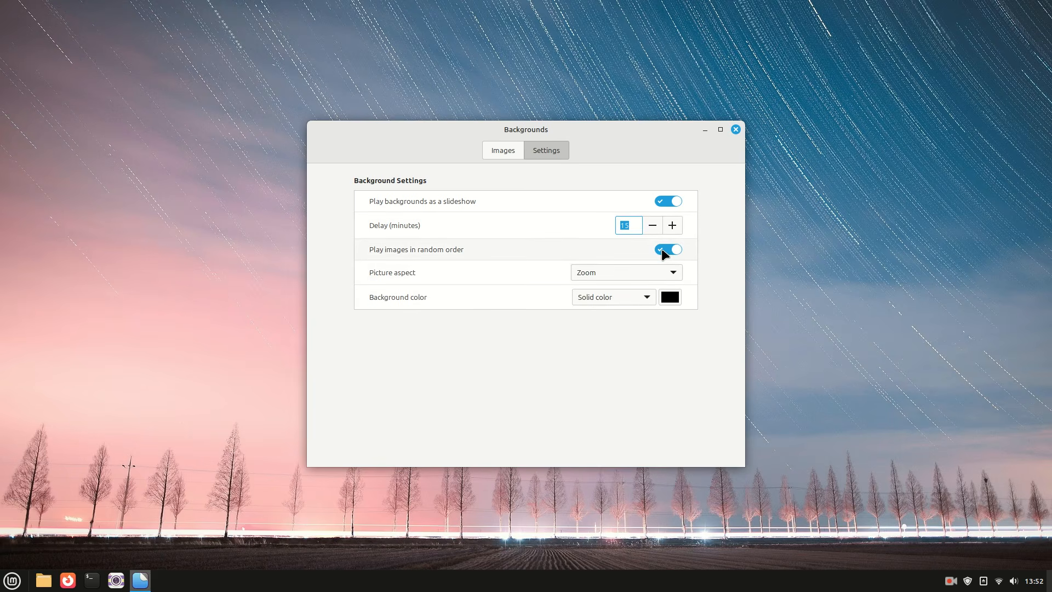
{"action": "left_click", "coordinate": [617, 271]}
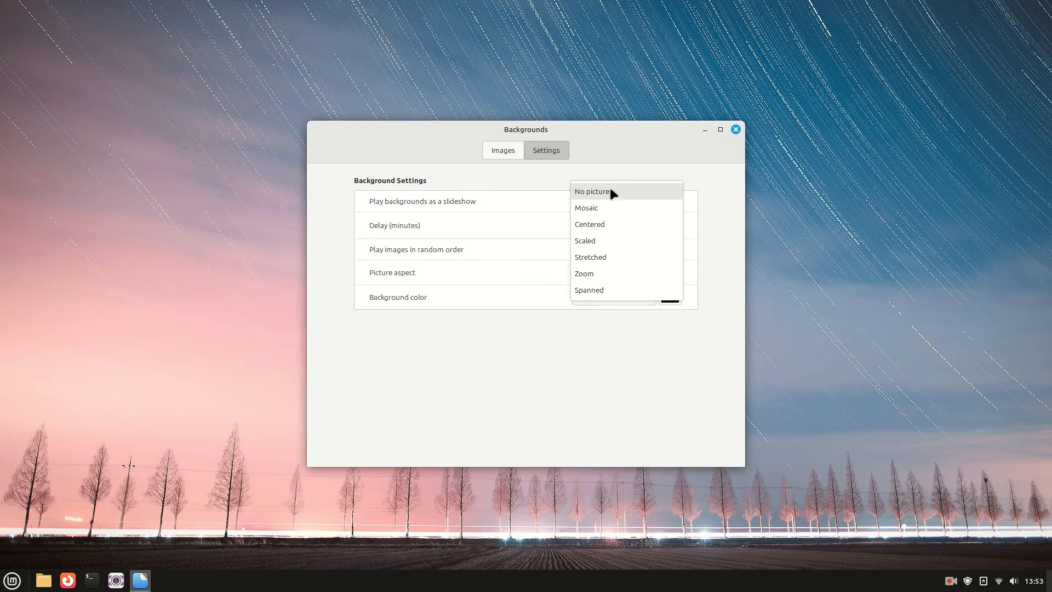
{"action": "left_click", "coordinate": [608, 272]}
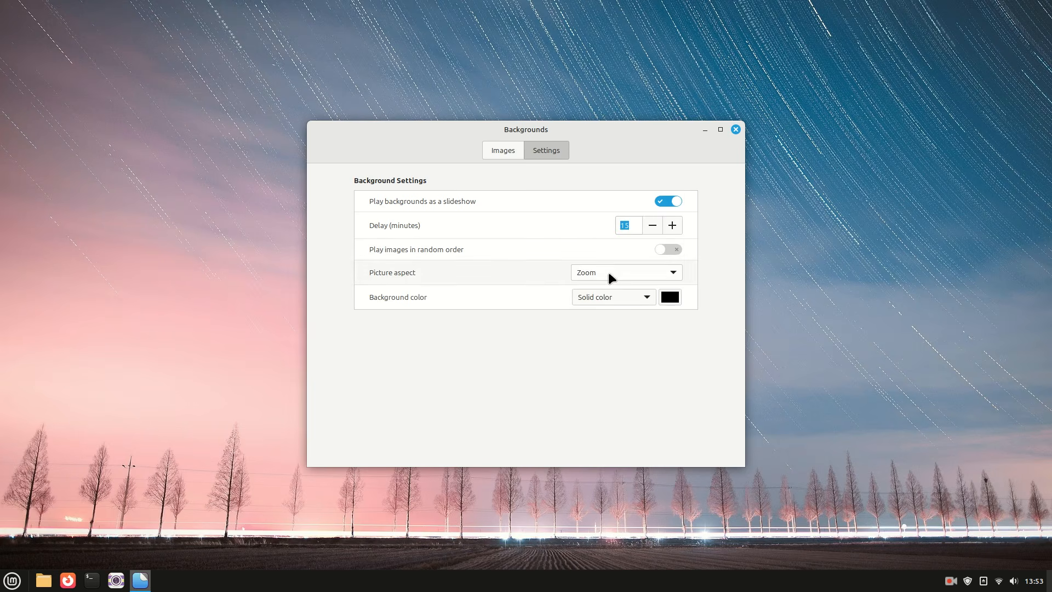
{"action": "left_click", "coordinate": [510, 154]}
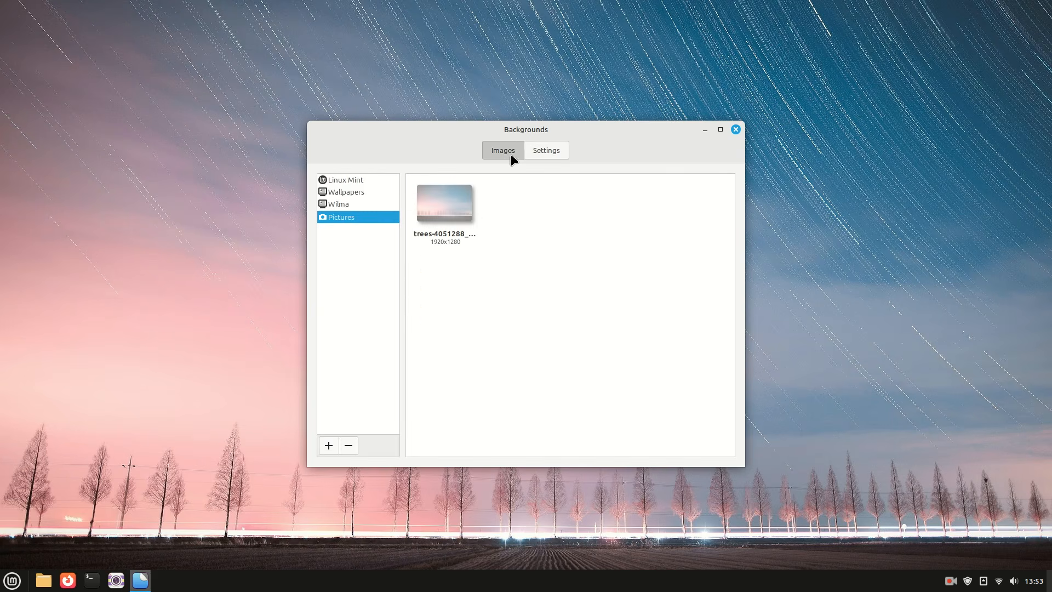
{"action": "left_click", "coordinate": [735, 130]}
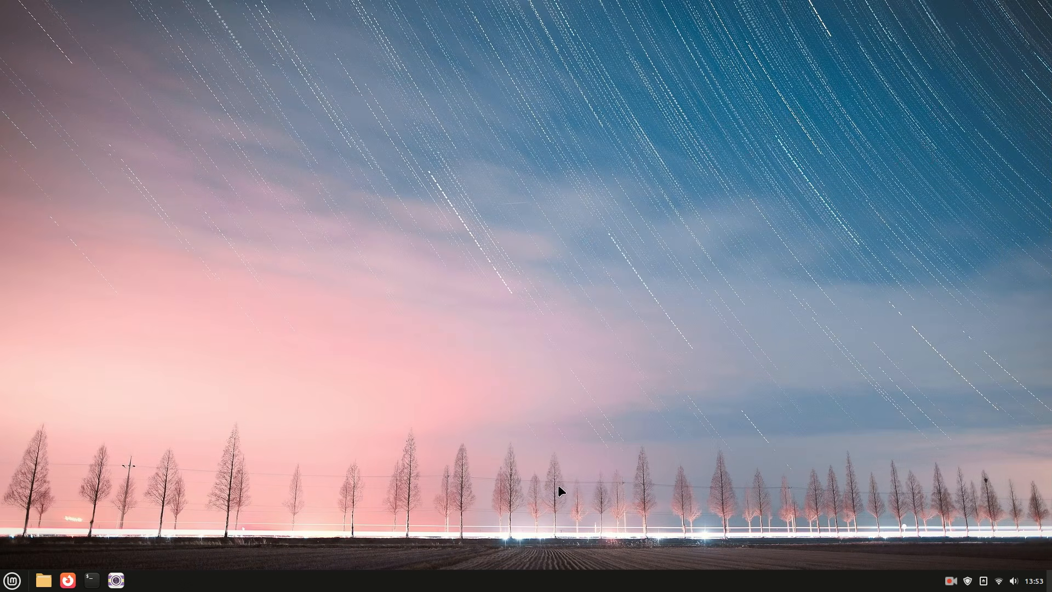
Step: Move the panel to the upper edge of the desktop
{"action": "right_click", "coordinate": [524, 585]}
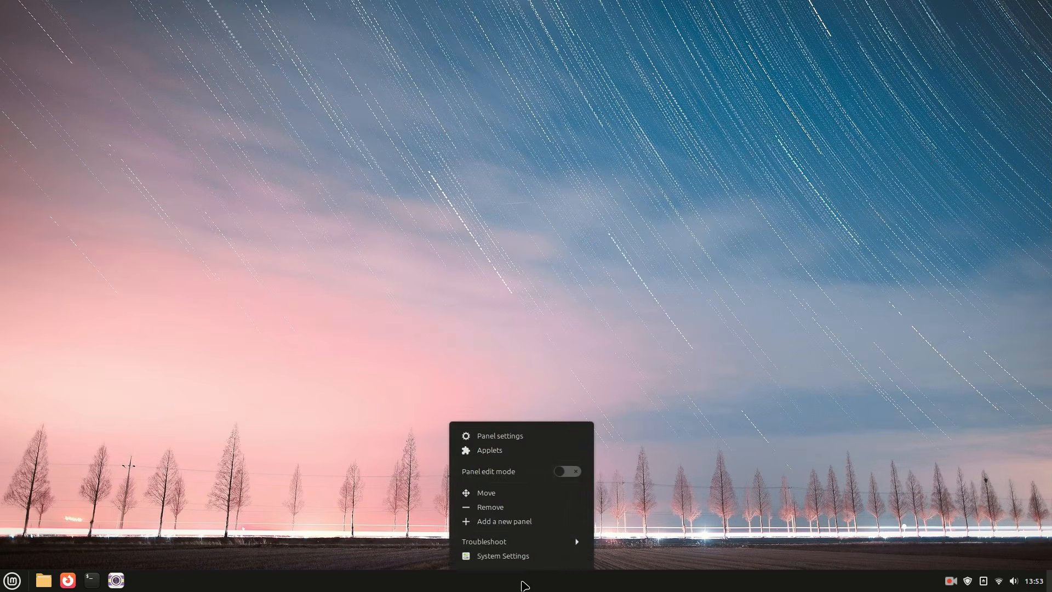
{"action": "left_click", "coordinate": [500, 493]}
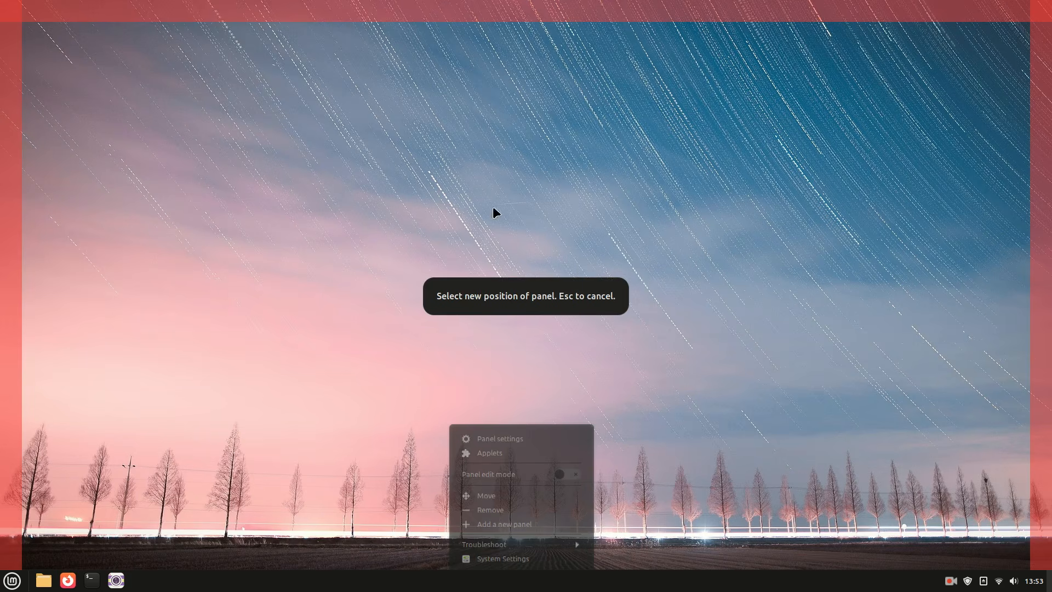
{"action": "left_click", "coordinate": [475, 16]}
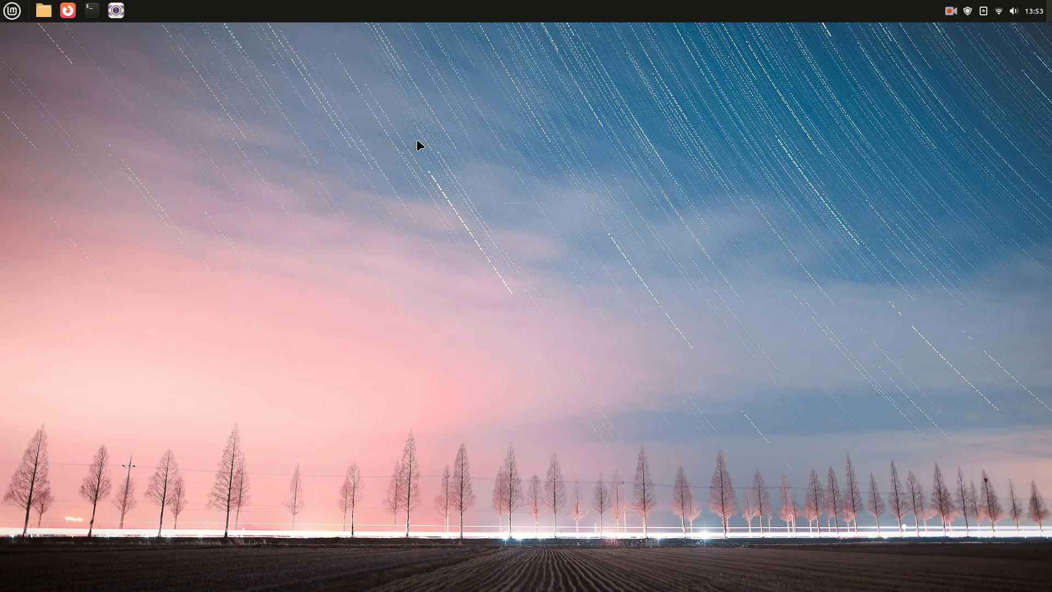
Step: Open the Extensions section of System Settings and download the Transparent panels extension
{"action": "left_click", "coordinate": [13, 15]}
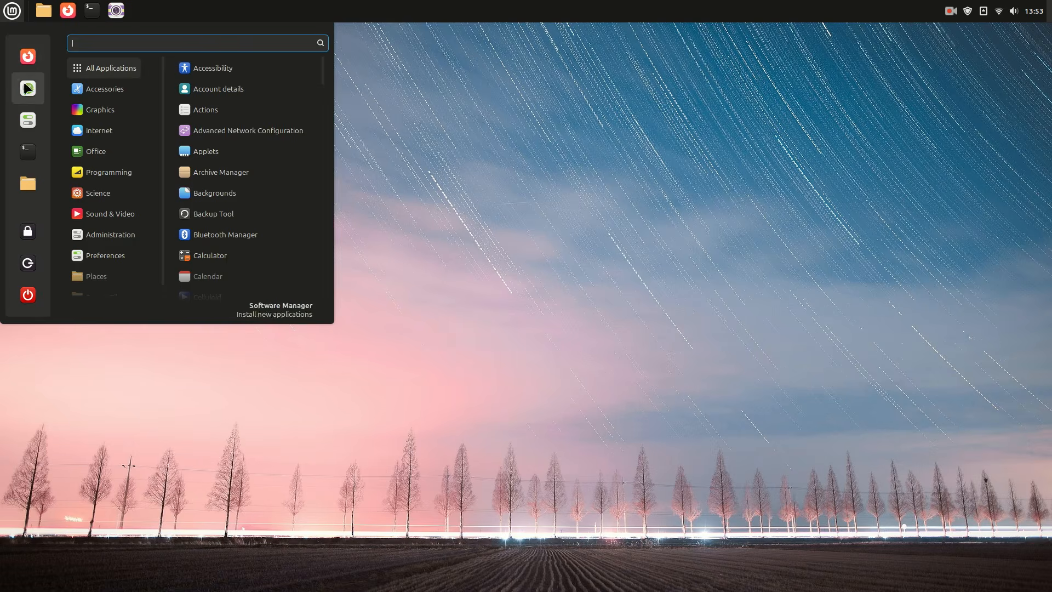
{"action": "left_click", "coordinate": [27, 120]}
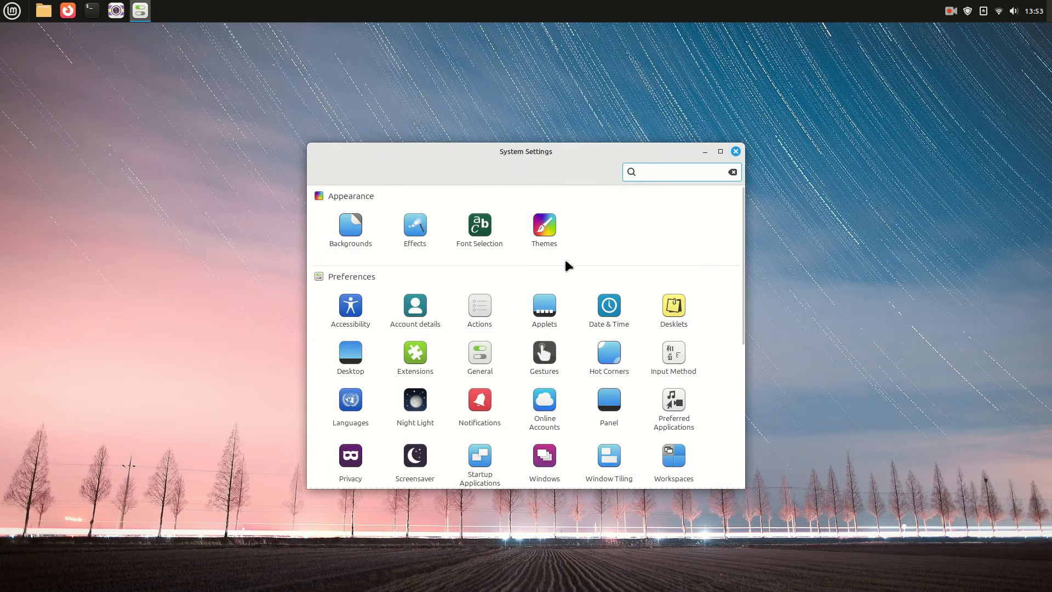
{"action": "left_click", "coordinate": [418, 355]}
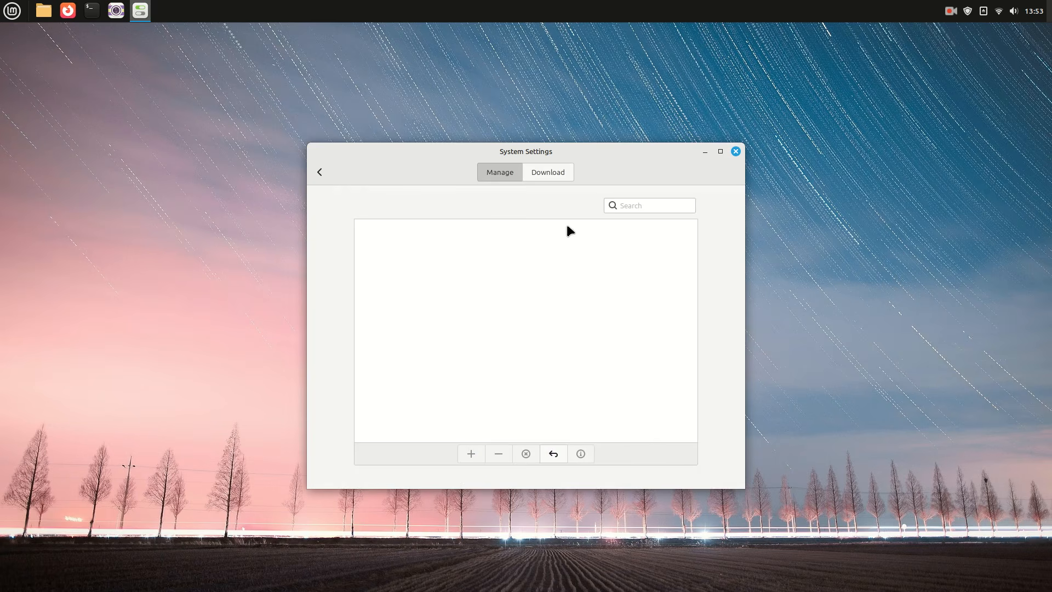
{"action": "left_click", "coordinate": [550, 174]}
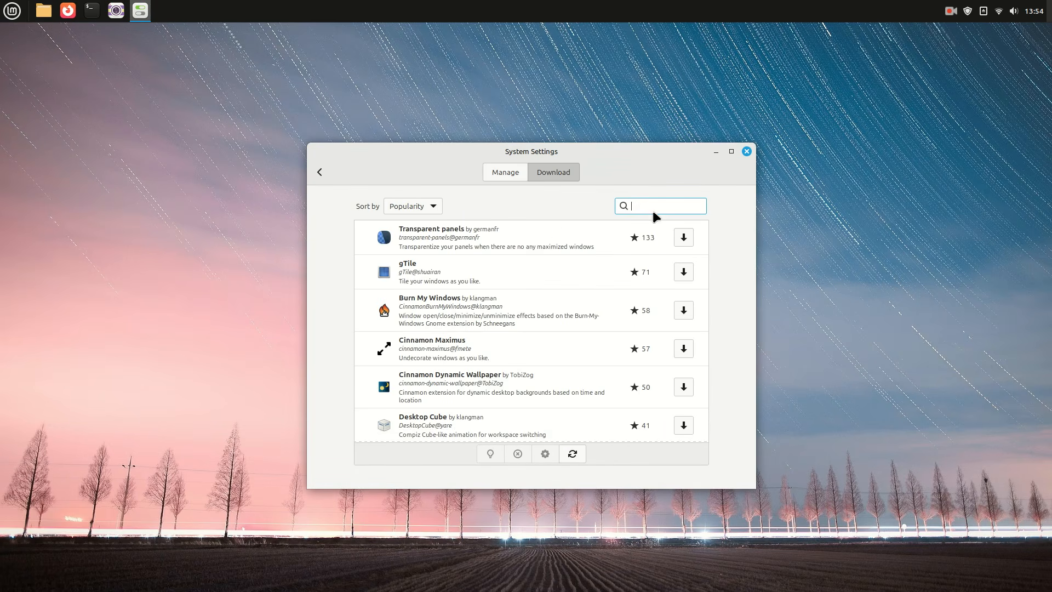
{"action": "left_click", "coordinate": [682, 240]}
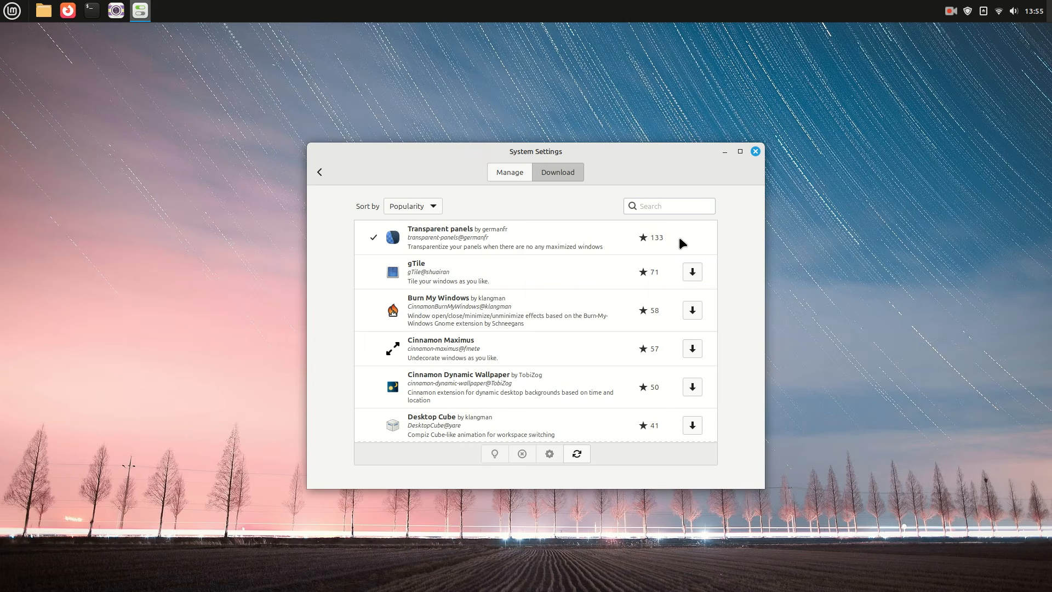
Step: Enable the downloaded Transparent panels extension among the installed extensions
{"action": "left_click", "coordinate": [501, 170]}
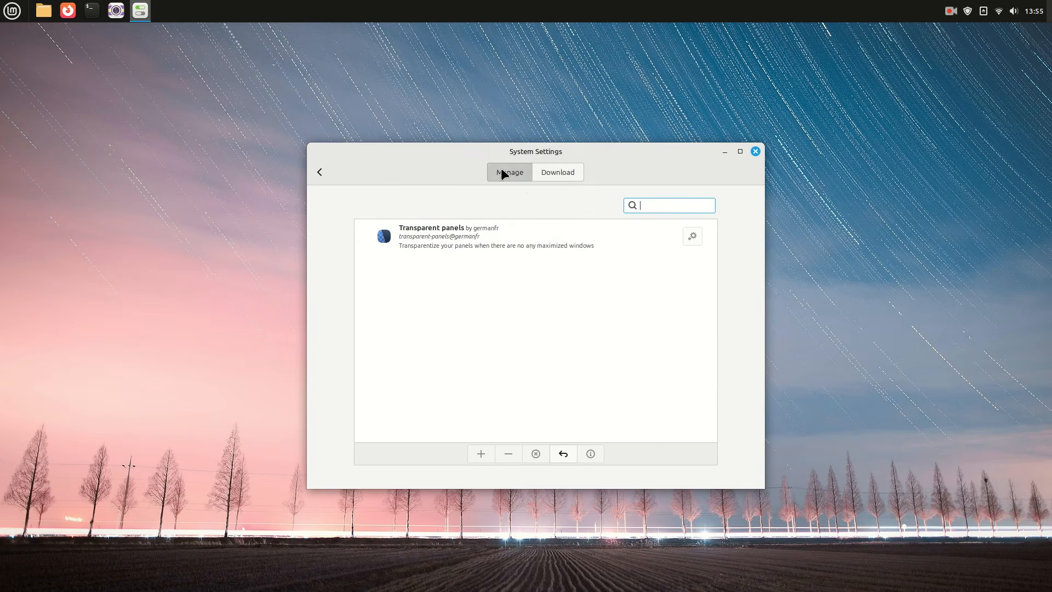
{"action": "left_click", "coordinate": [538, 237]}
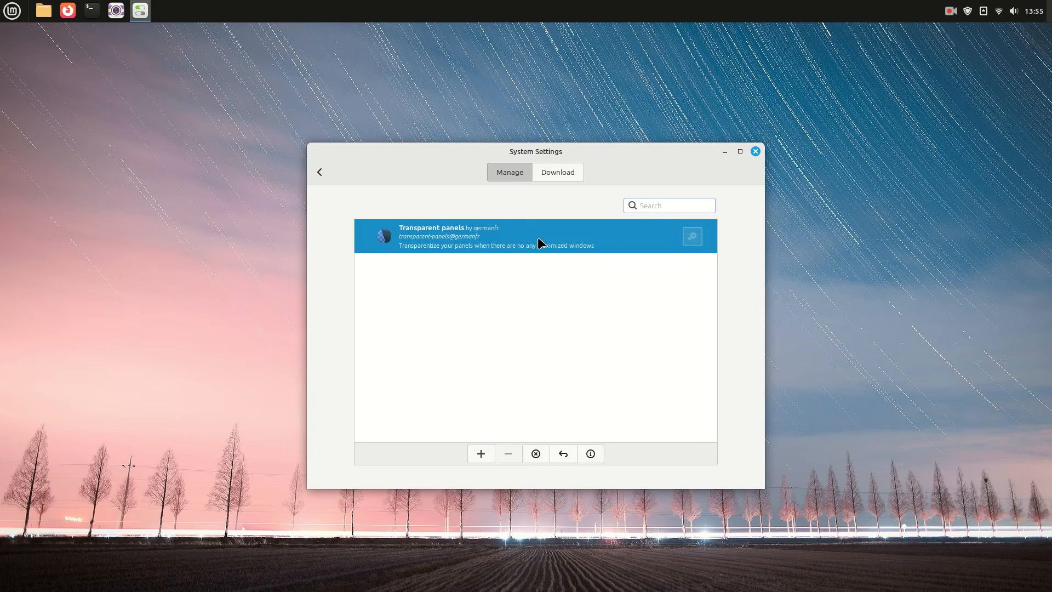
{"action": "left_click", "coordinate": [480, 453]}
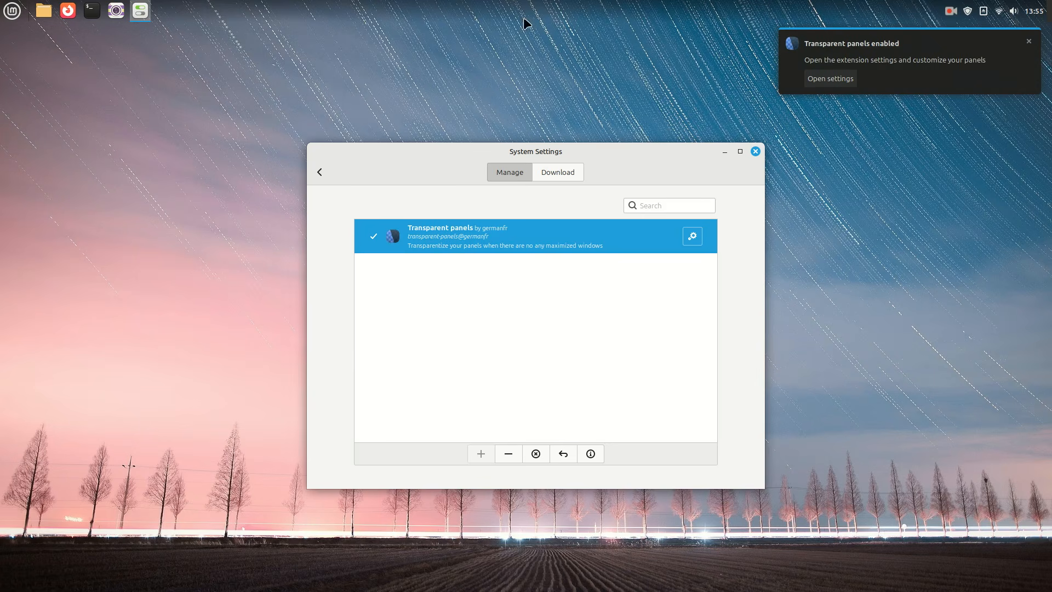
Step: Set the Transparent panels extension's type of transparency to Fully transparent and close the settings windows
{"action": "left_click", "coordinate": [692, 236]}
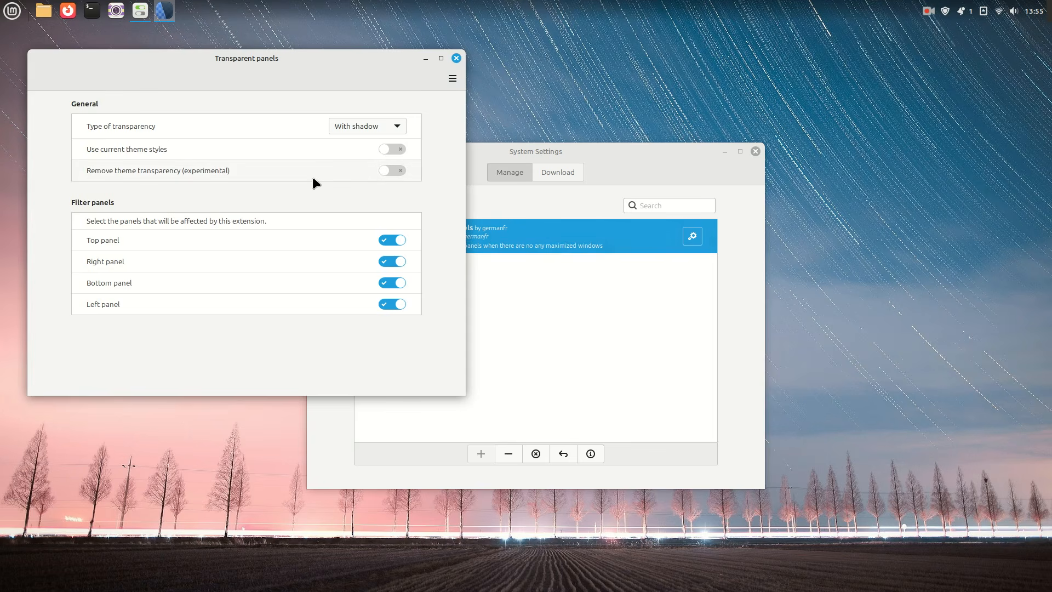
{"action": "left_click", "coordinate": [355, 128]}
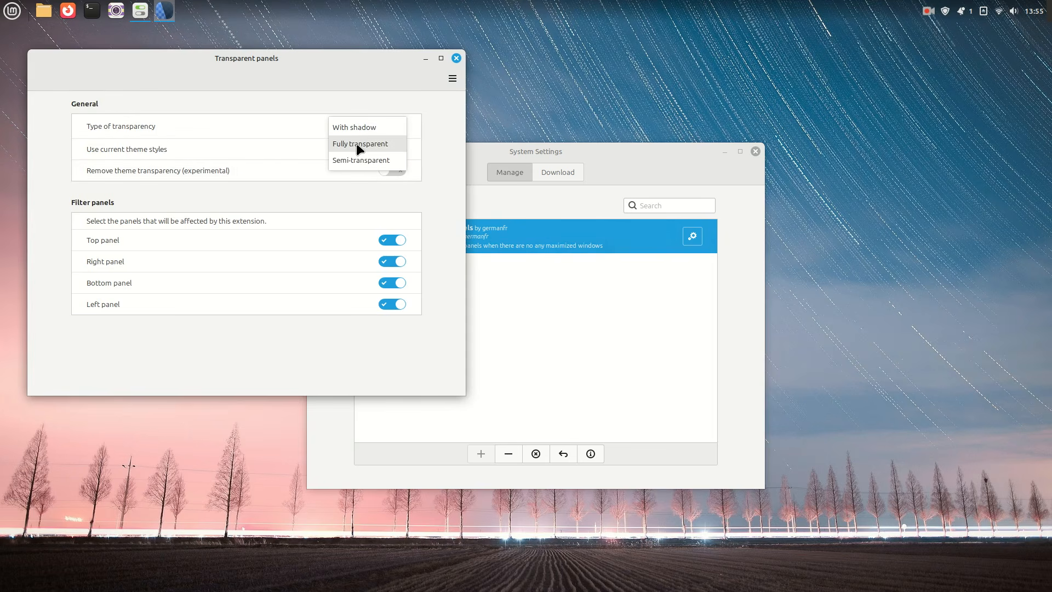
{"action": "left_click", "coordinate": [356, 145]}
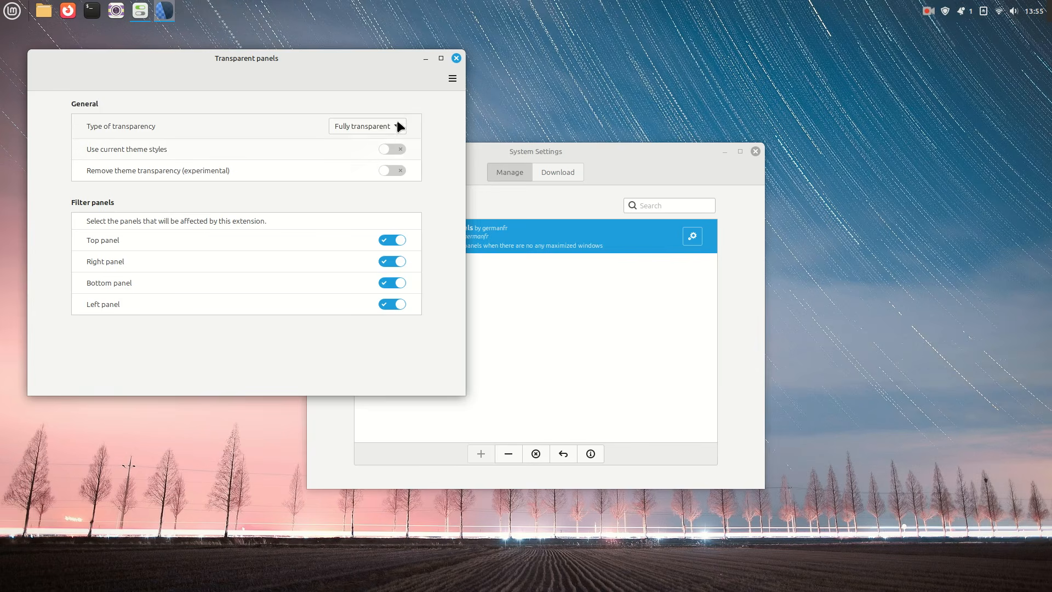
{"action": "left_click", "coordinate": [457, 58]}
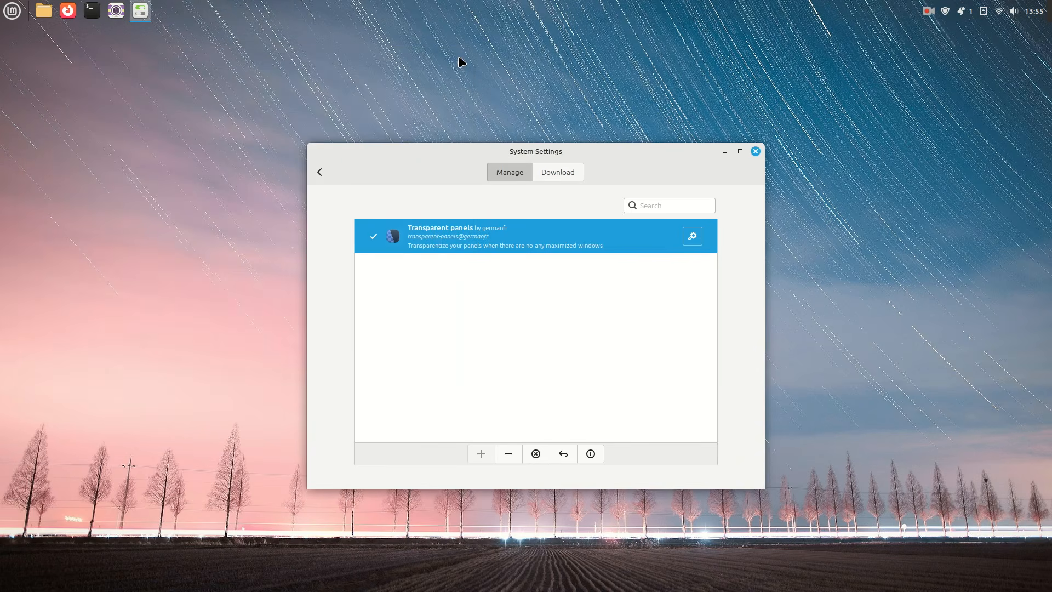
{"action": "left_click", "coordinate": [755, 152]}
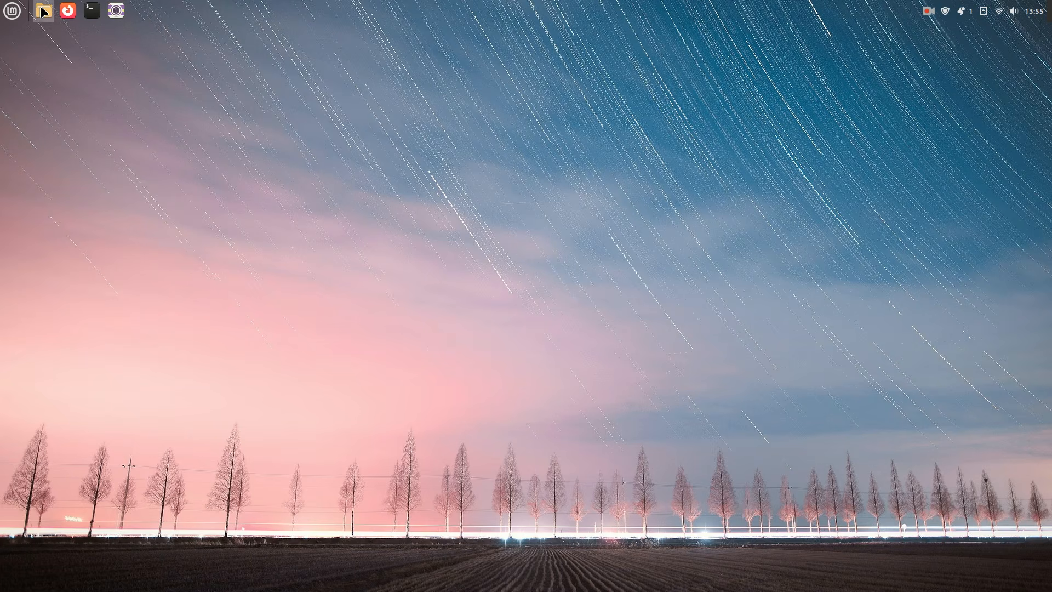
Step: Turn on panel edit mode and remove the Grouped window list applet from the panel
{"action": "right_click", "coordinate": [44, 11]}
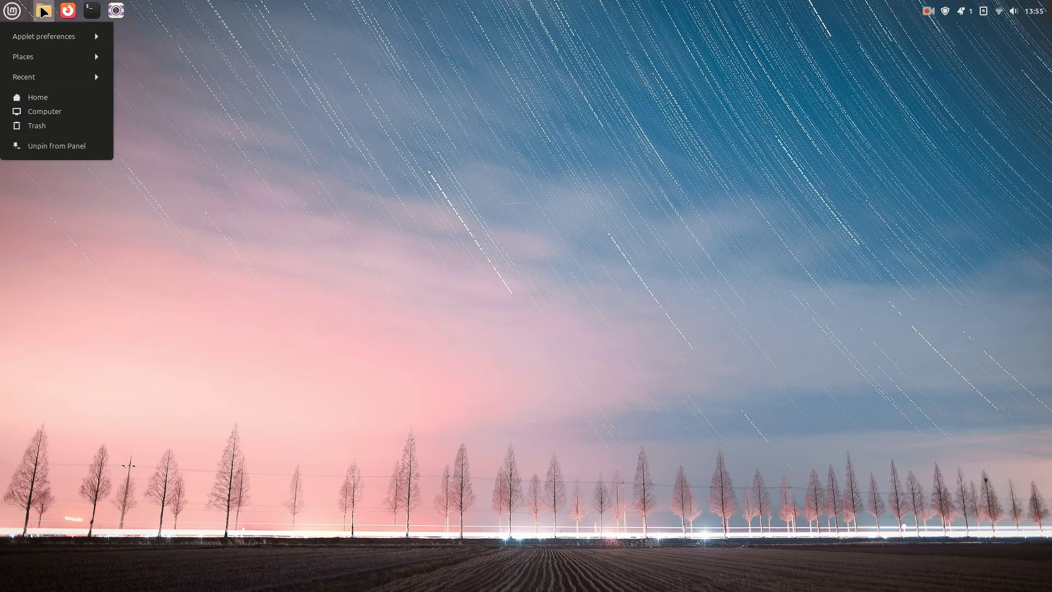
{"action": "right_click", "coordinate": [139, 14]}
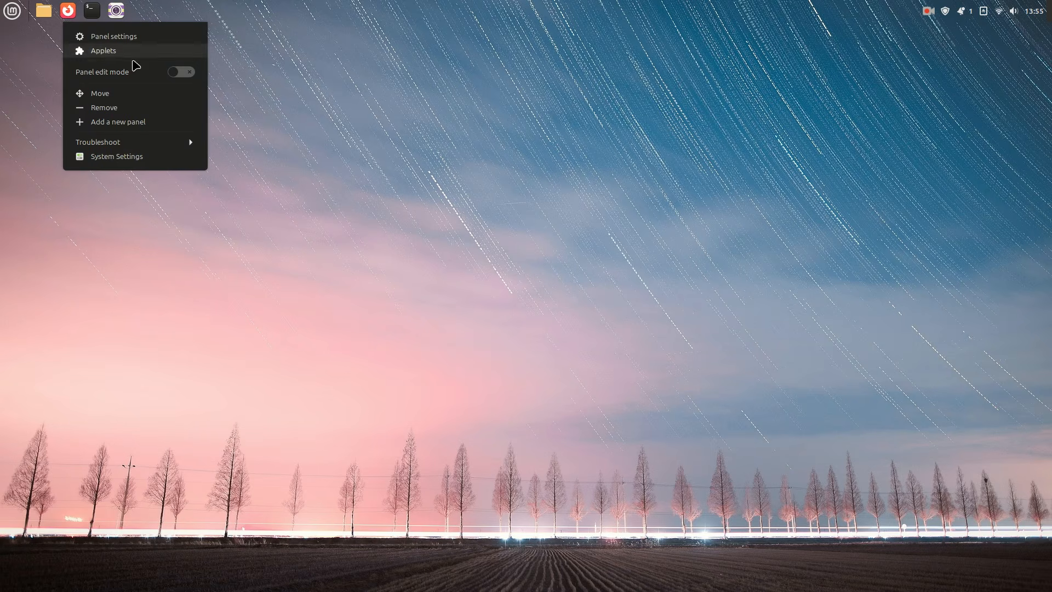
{"action": "left_click", "coordinate": [155, 13]}
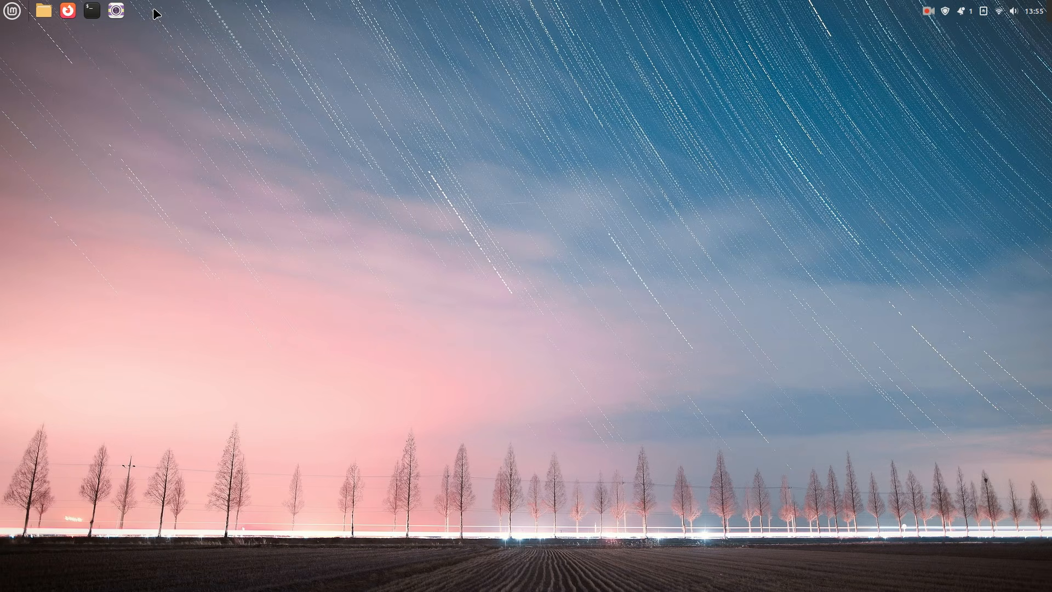
{"action": "right_click", "coordinate": [219, 12]}
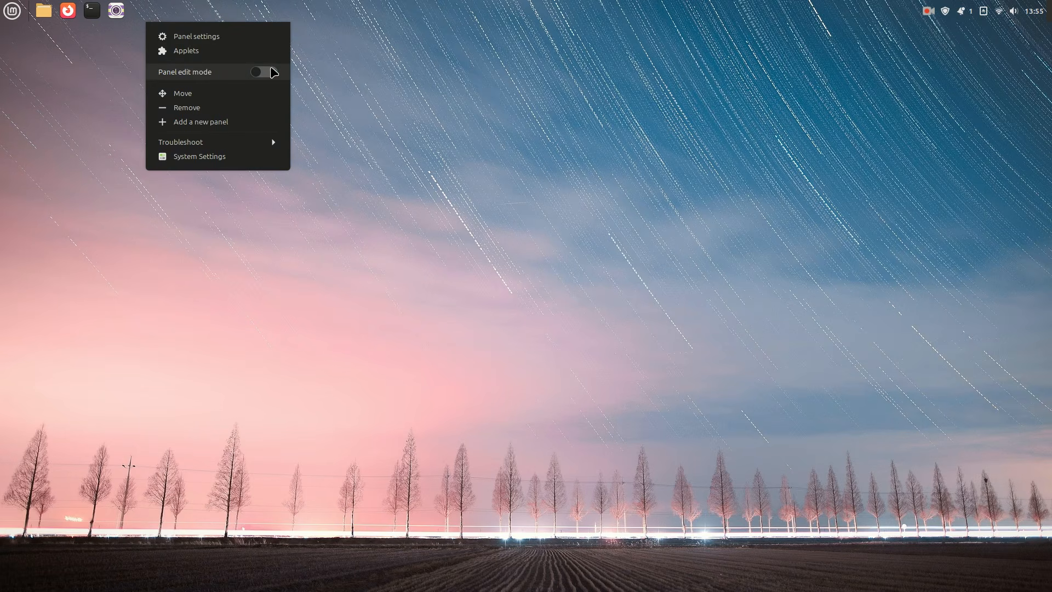
{"action": "left_click", "coordinate": [273, 72]}
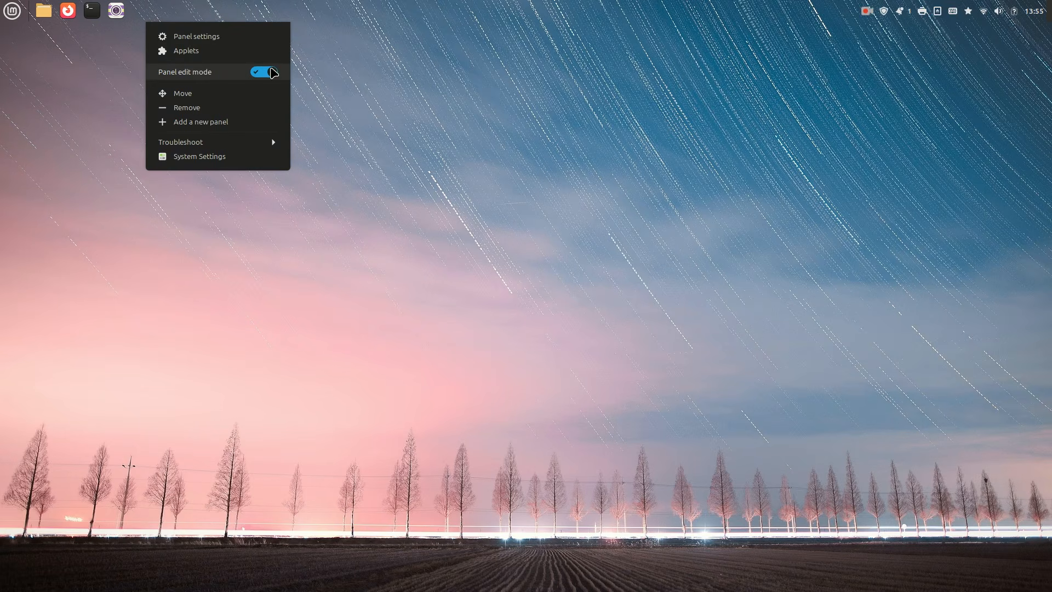
{"action": "right_click", "coordinate": [55, 20]}
{"action": "left_click", "coordinate": [77, 65]}
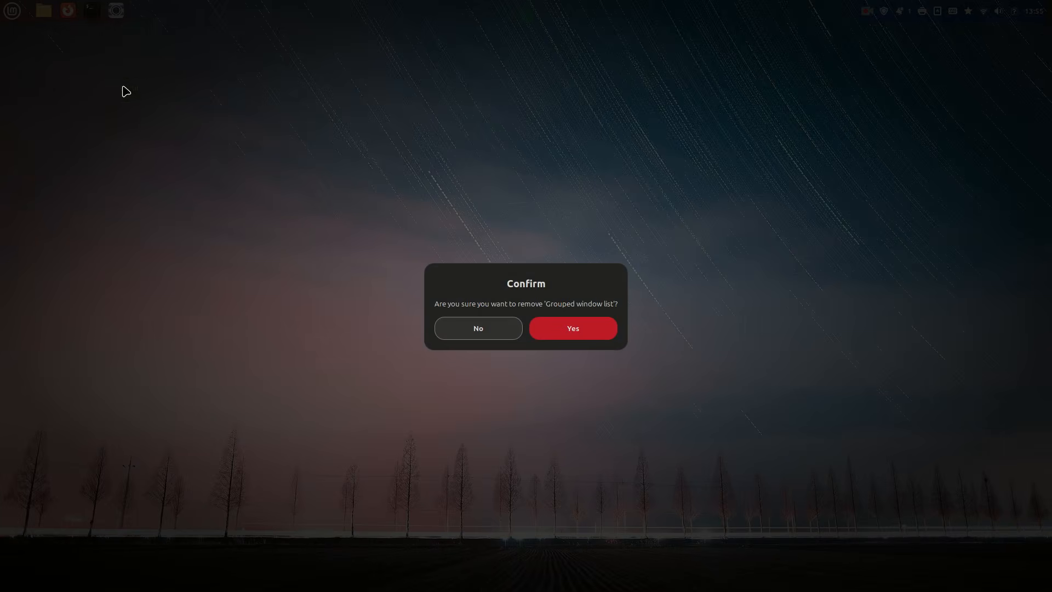
{"action": "left_click", "coordinate": [562, 333]}
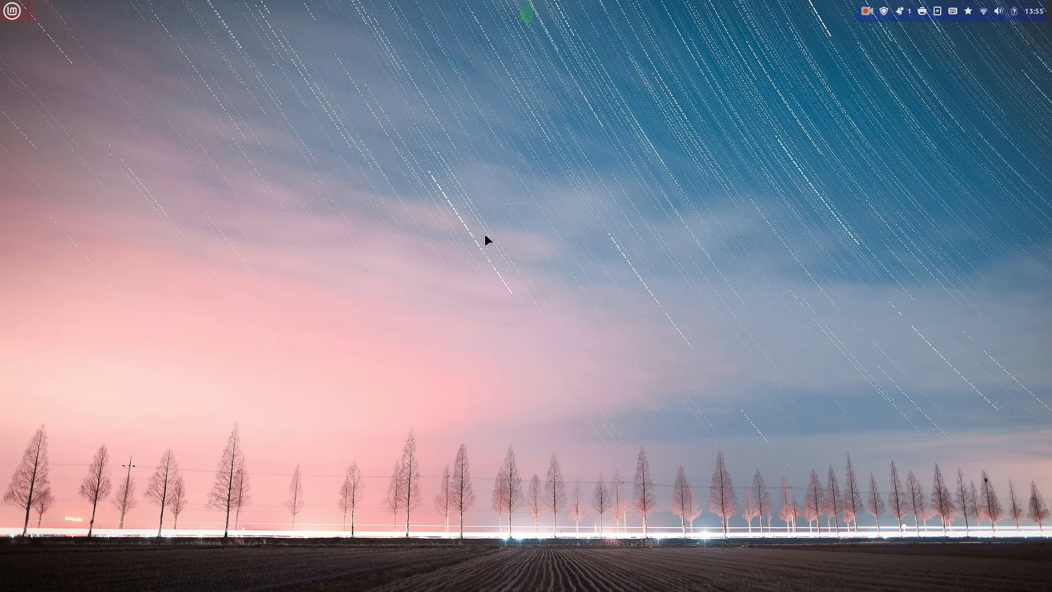
Step: Remove the XApp Status Applet from the panel
{"action": "right_click", "coordinate": [872, 3]}
{"action": "left_click", "coordinate": [881, 51]}
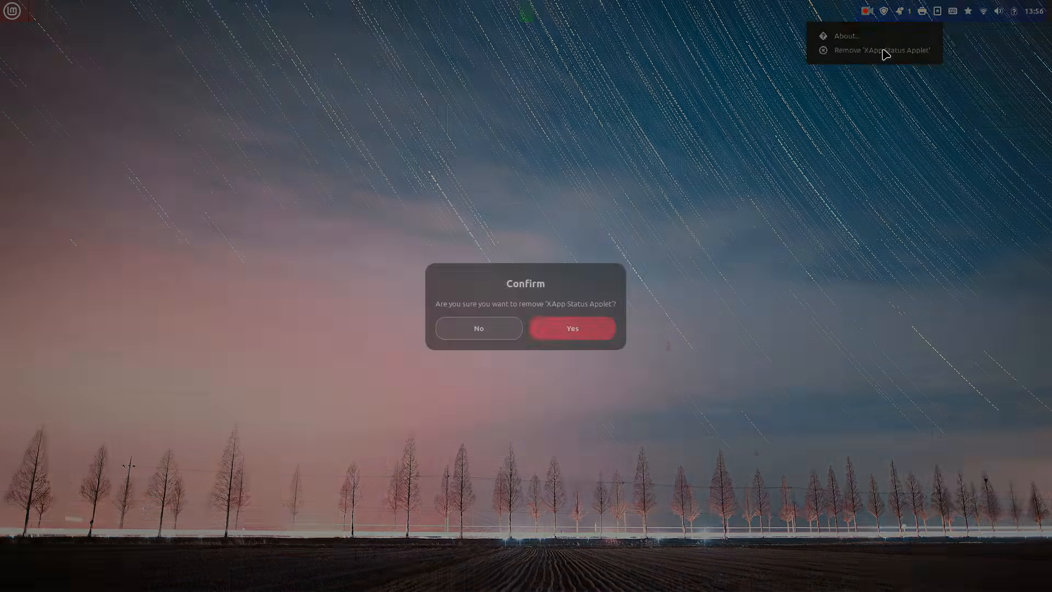
{"action": "left_click", "coordinate": [585, 326]}
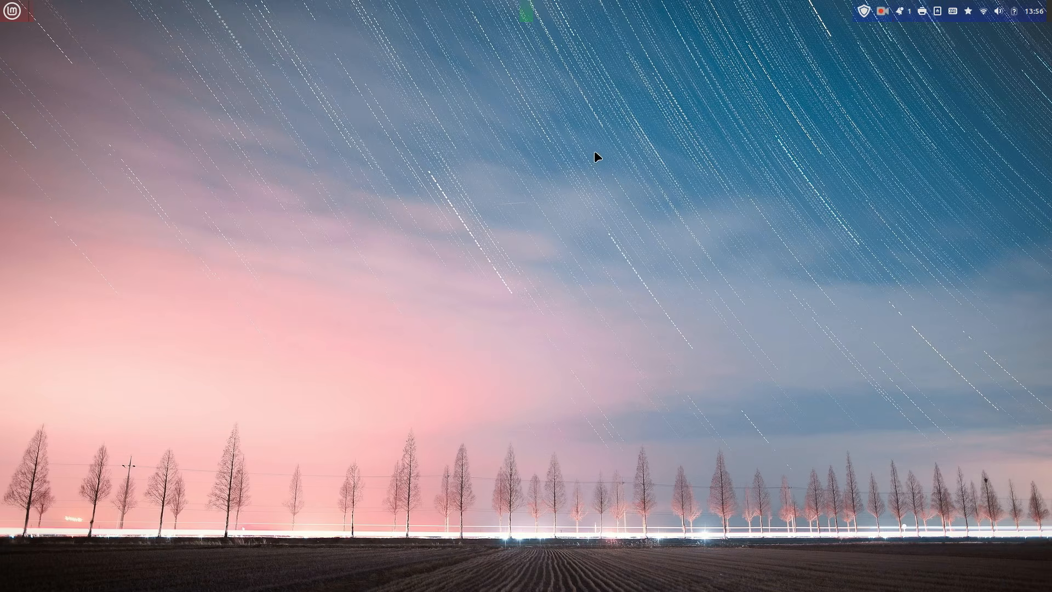
Step: Move the Calendar applet to the centre of the panel and enable its custom date format
{"action": "left_click_drag", "start_coordinate": [1036, 17], "coordinate": [524, 24]}
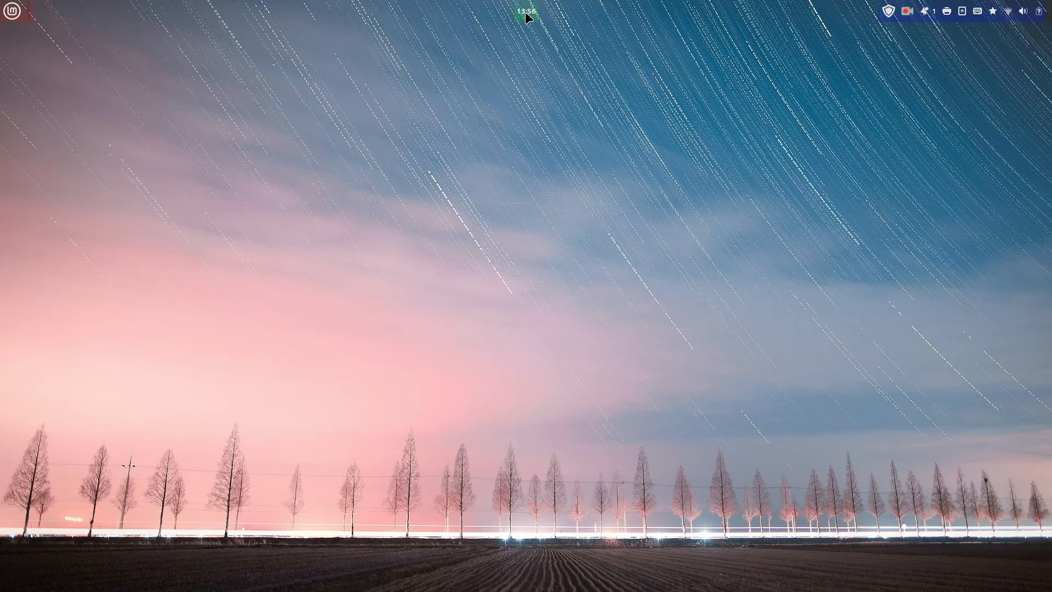
{"action": "right_click", "coordinate": [528, 16]}
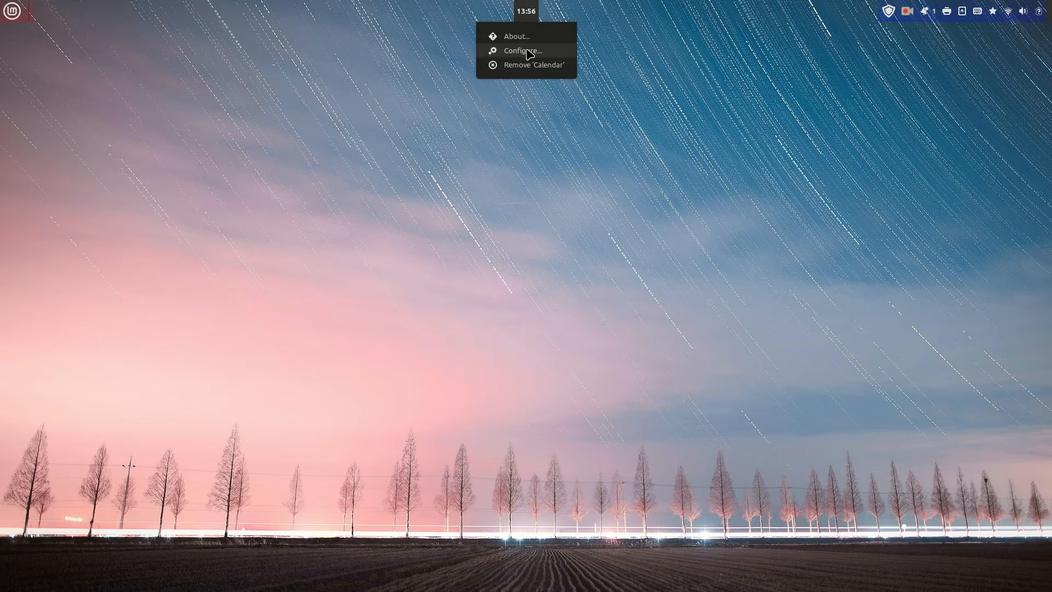
{"action": "left_click", "coordinate": [526, 49]}
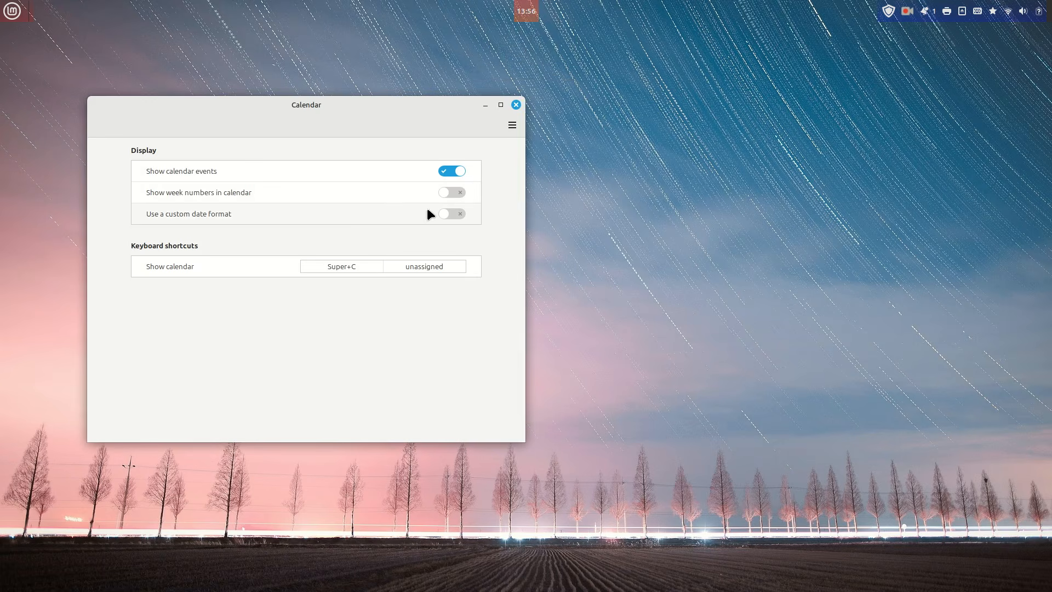
{"action": "left_click", "coordinate": [451, 213]}
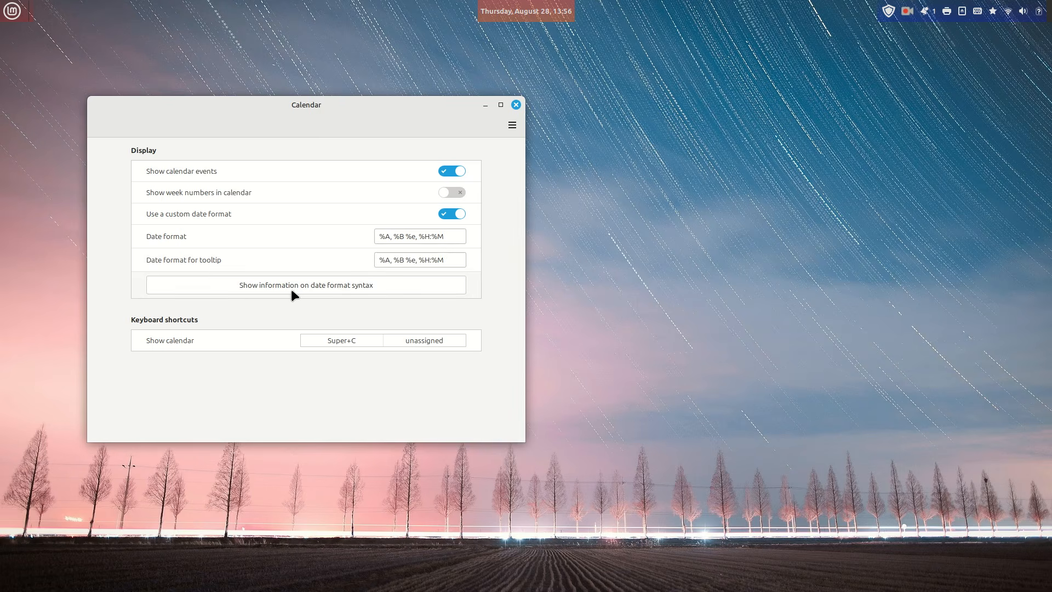
{"action": "left_click", "coordinate": [516, 105]}
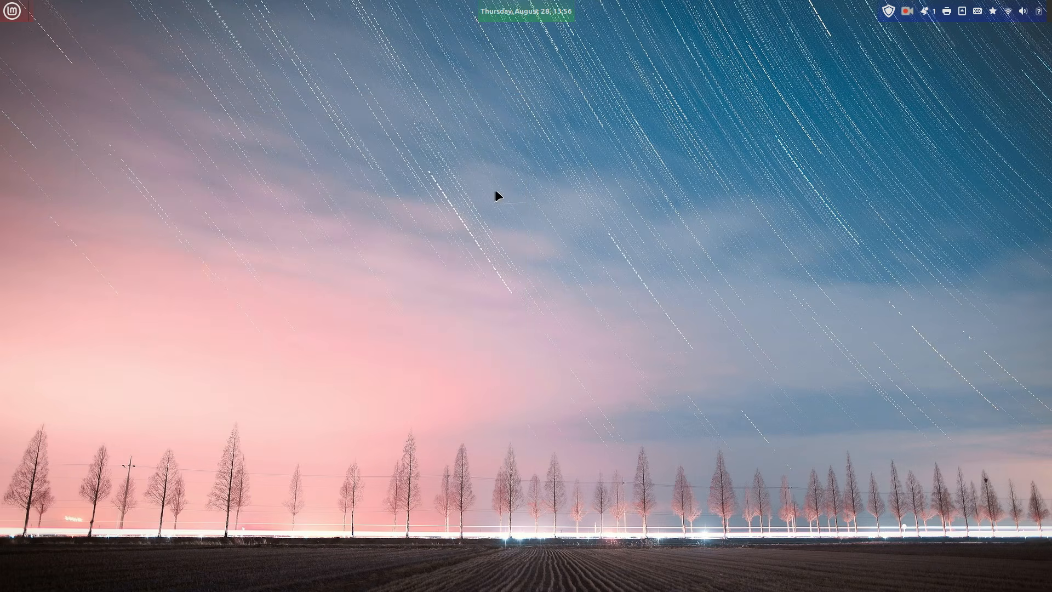
Step: Turn off panel edit mode
{"action": "right_click", "coordinate": [396, 11]}
{"action": "left_click", "coordinate": [442, 71]}
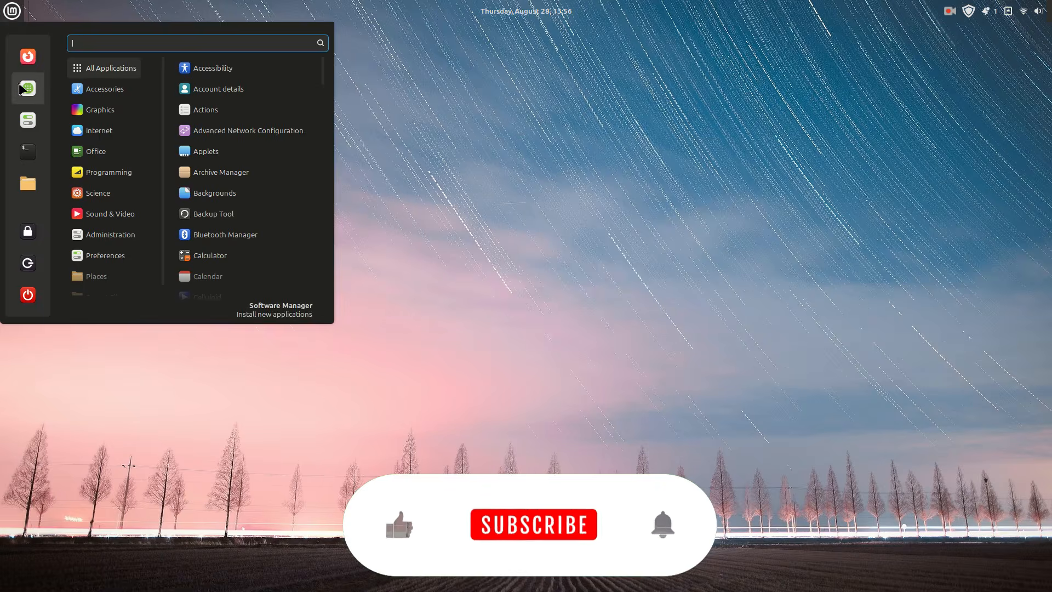
{"action": "key", "text": "Escape"}
Step: Add the Workspace switcher applet to the panel from the installed applets
{"action": "left_click", "coordinate": [548, 305]}
{"action": "scroll", "coordinate": [495, 344], "scroll_direction": "down", "scroll_amount": 5}
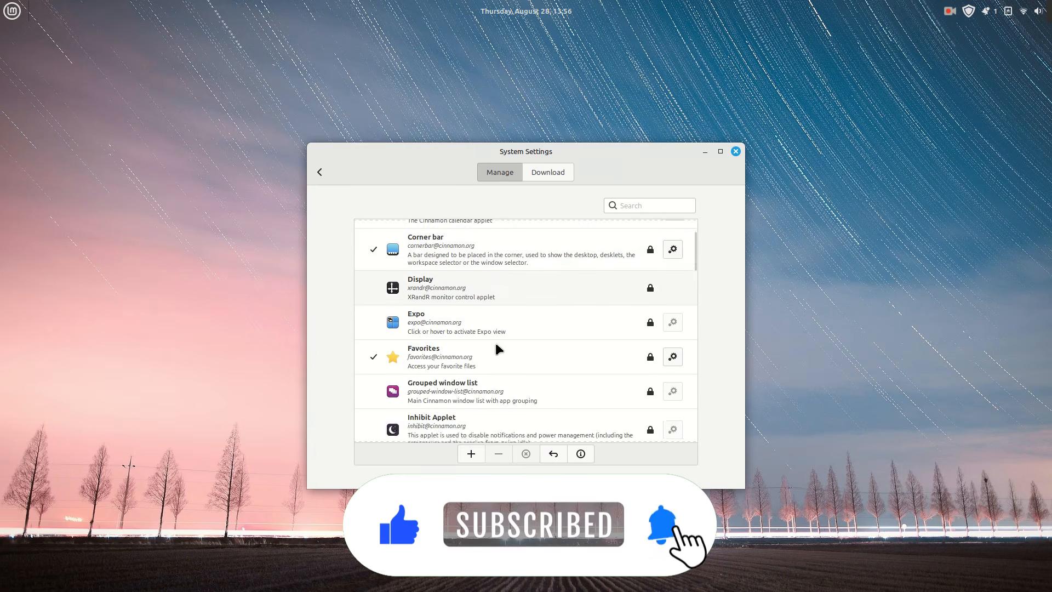
{"action": "scroll", "coordinate": [495, 343], "scroll_direction": "down", "scroll_amount": 15}
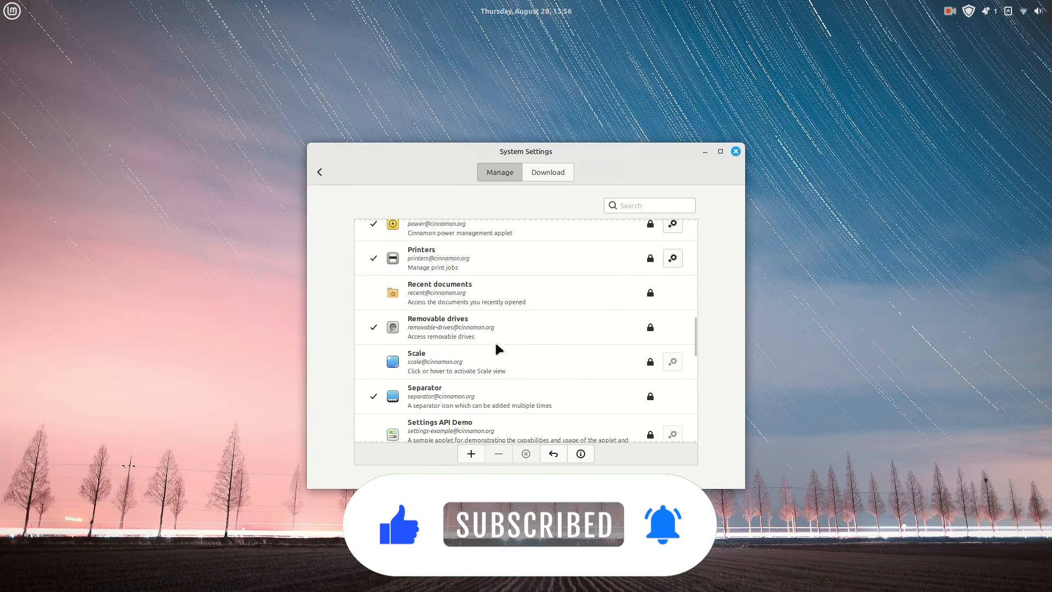
{"action": "scroll", "coordinate": [495, 343], "scroll_direction": "down", "scroll_amount": 4}
{"action": "scroll", "coordinate": [495, 342], "scroll_direction": "down", "scroll_amount": 3}
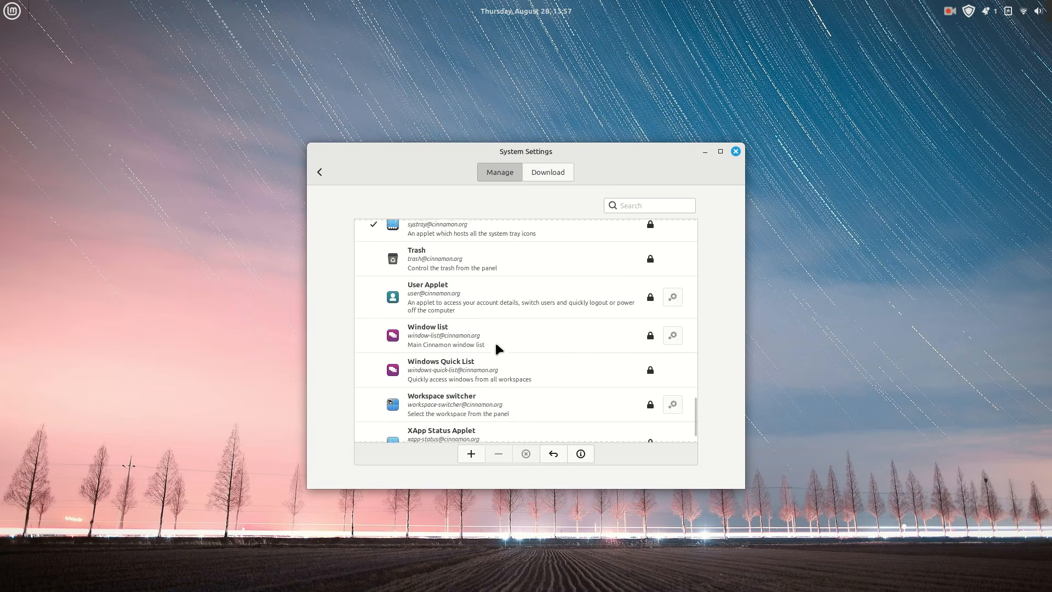
{"action": "left_click", "coordinate": [468, 388]}
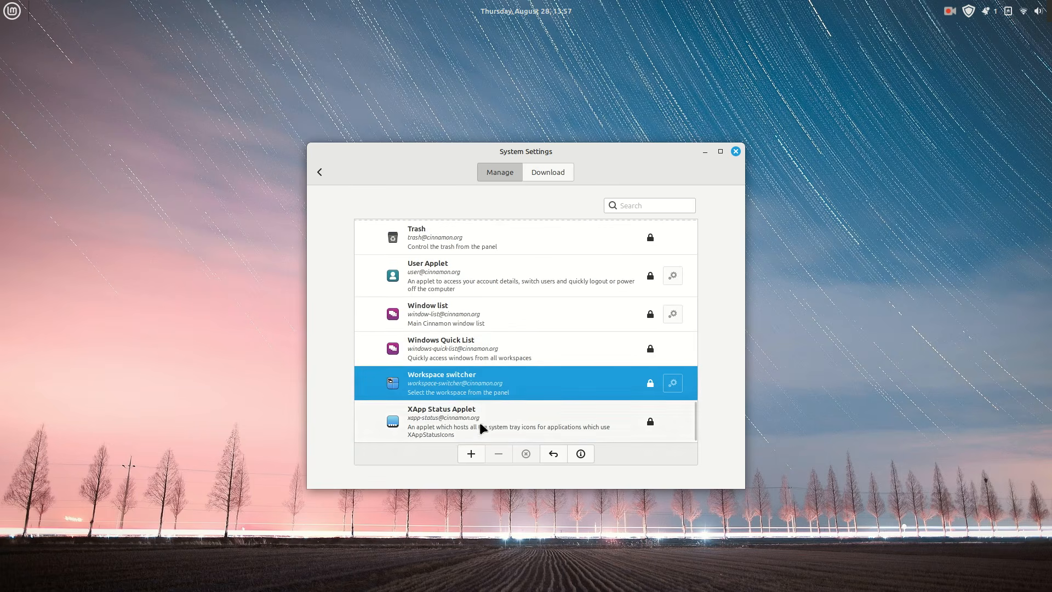
{"action": "left_click", "coordinate": [471, 453]}
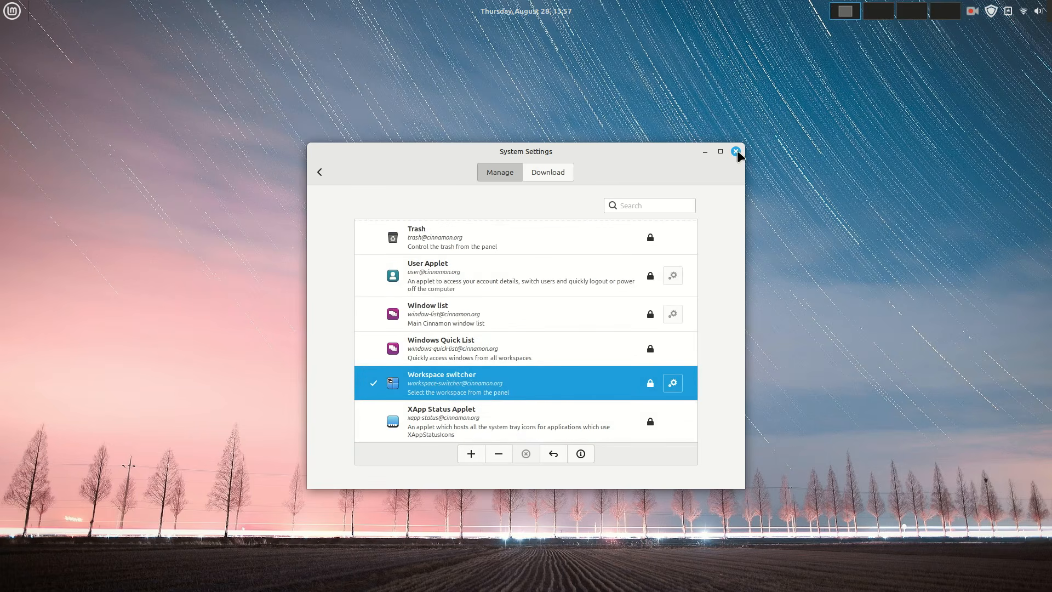
Step: Change the Workspace switcher's type of display to numbered workspace buttons and close the settings windows
{"action": "left_click", "coordinate": [673, 383]}
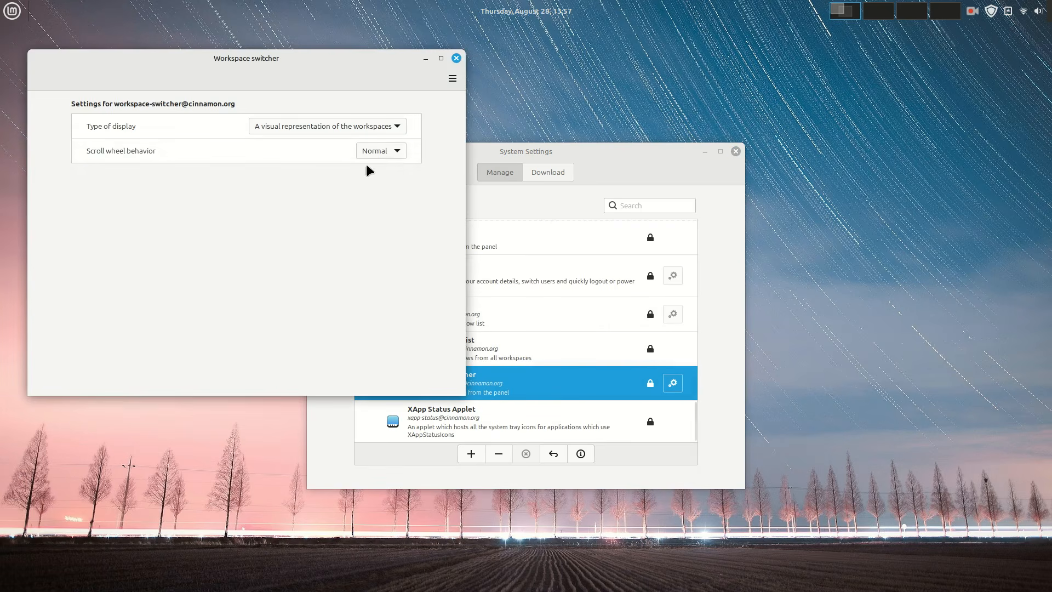
{"action": "left_click", "coordinate": [366, 129]}
{"action": "left_click", "coordinate": [306, 142]}
{"action": "left_click", "coordinate": [397, 153]}
{"action": "left_click", "coordinate": [456, 59]}
{"action": "left_click", "coordinate": [457, 58]}
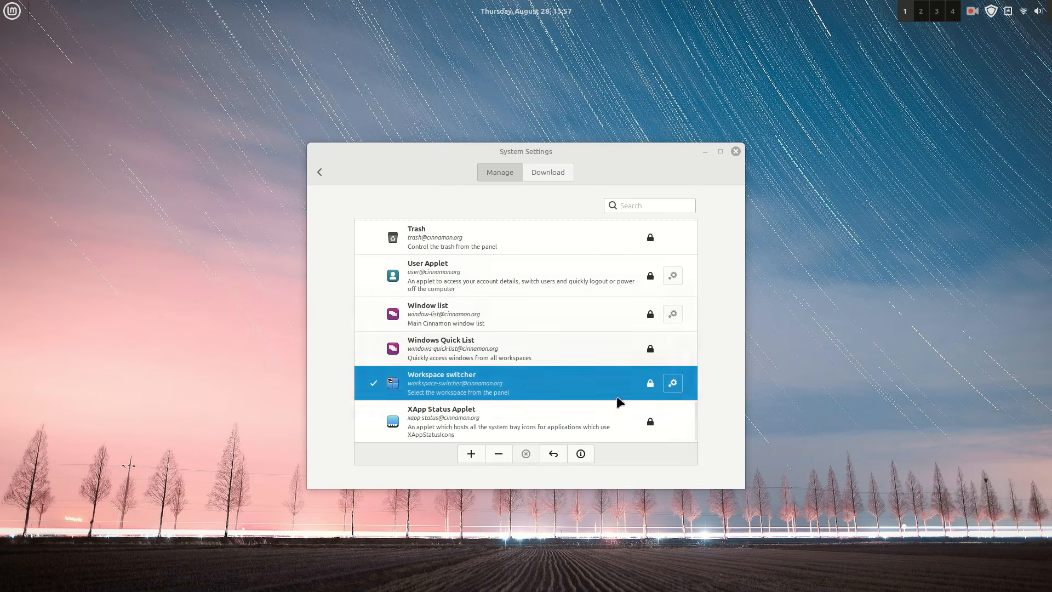
{"action": "left_click", "coordinate": [736, 151]}
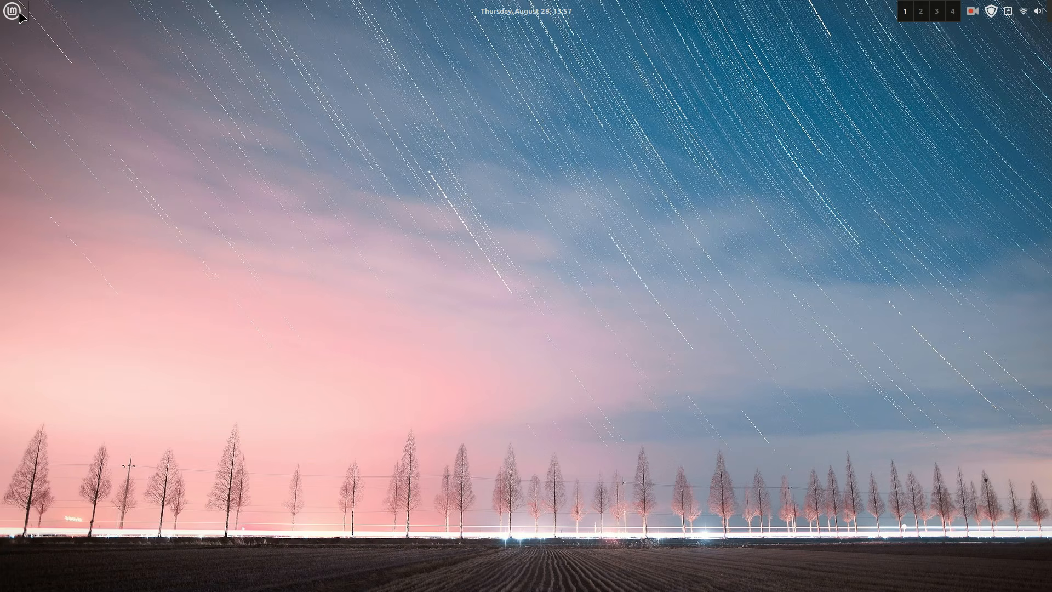
Step: Open the applet manager and download the Cinnamenu applet from the online applets
{"action": "right_click", "coordinate": [44, 17]}
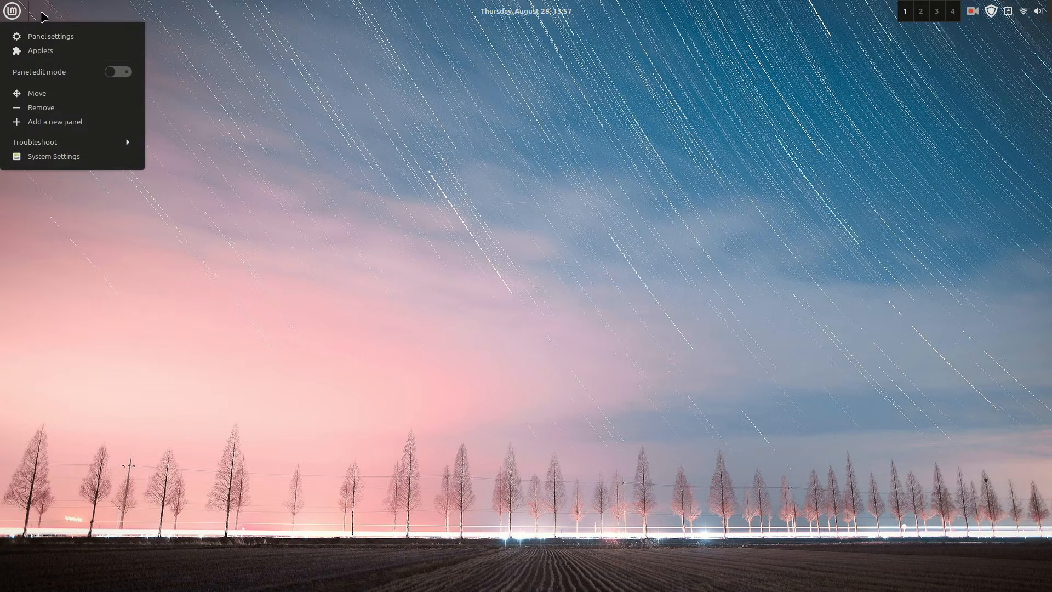
{"action": "left_click", "coordinate": [48, 55]}
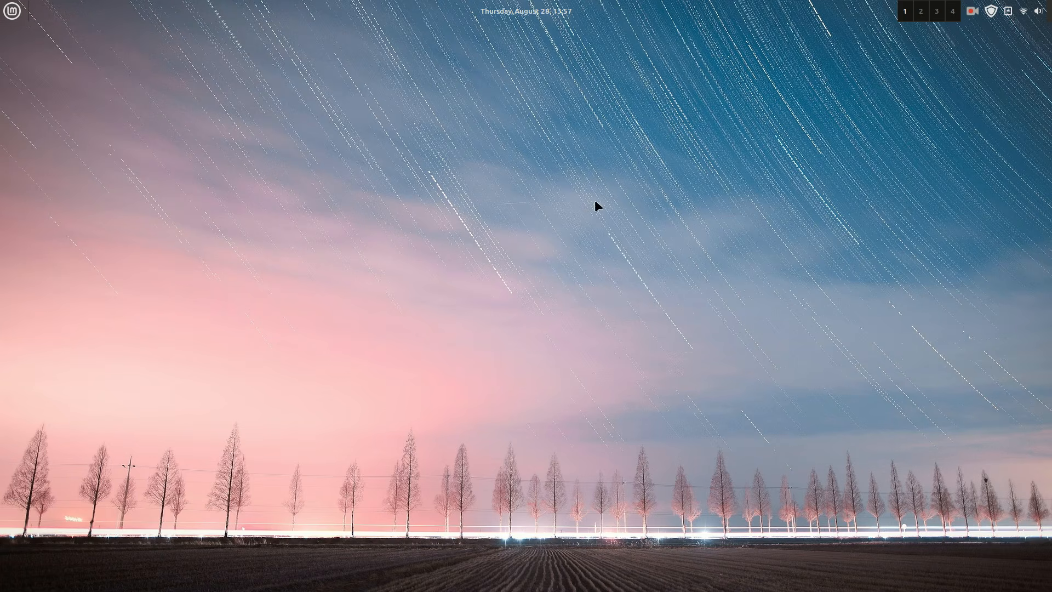
{"action": "scroll", "coordinate": [516, 267], "scroll_direction": "down", "scroll_amount": 10}
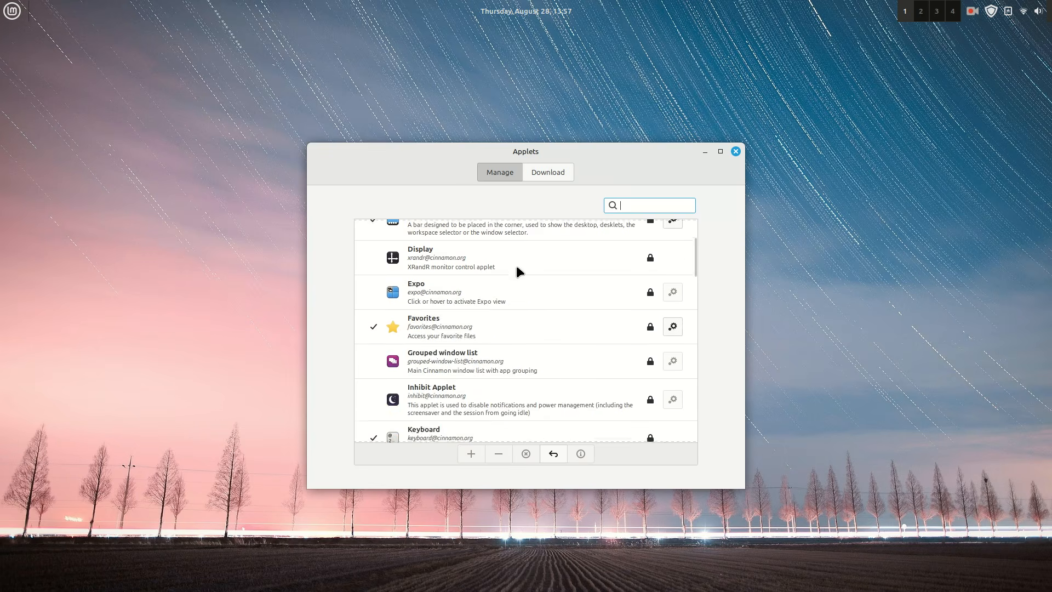
{"action": "scroll", "coordinate": [519, 265], "scroll_direction": "down", "scroll_amount": 12}
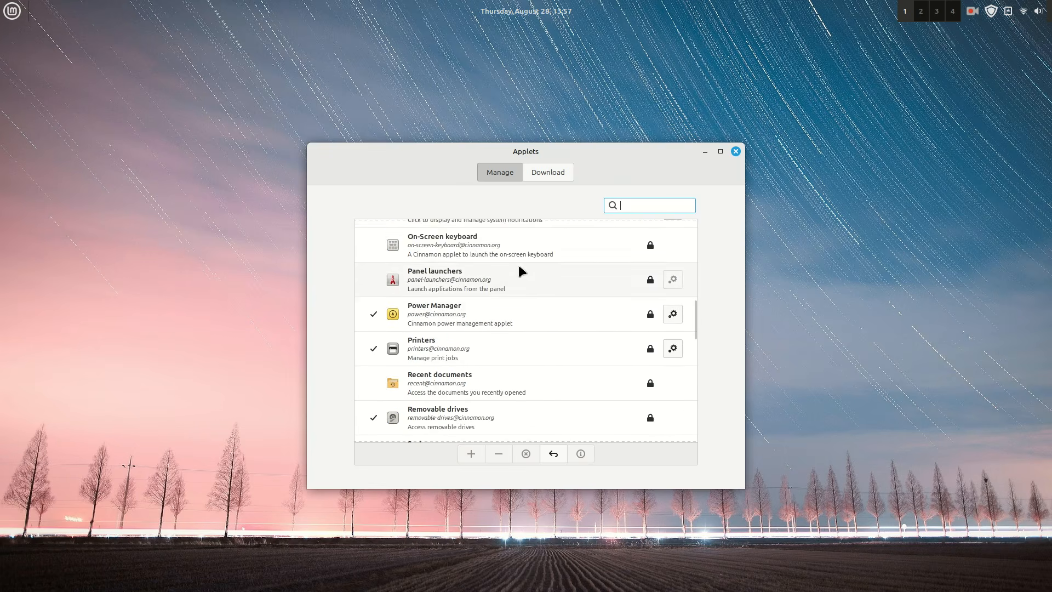
{"action": "left_click", "coordinate": [542, 173]}
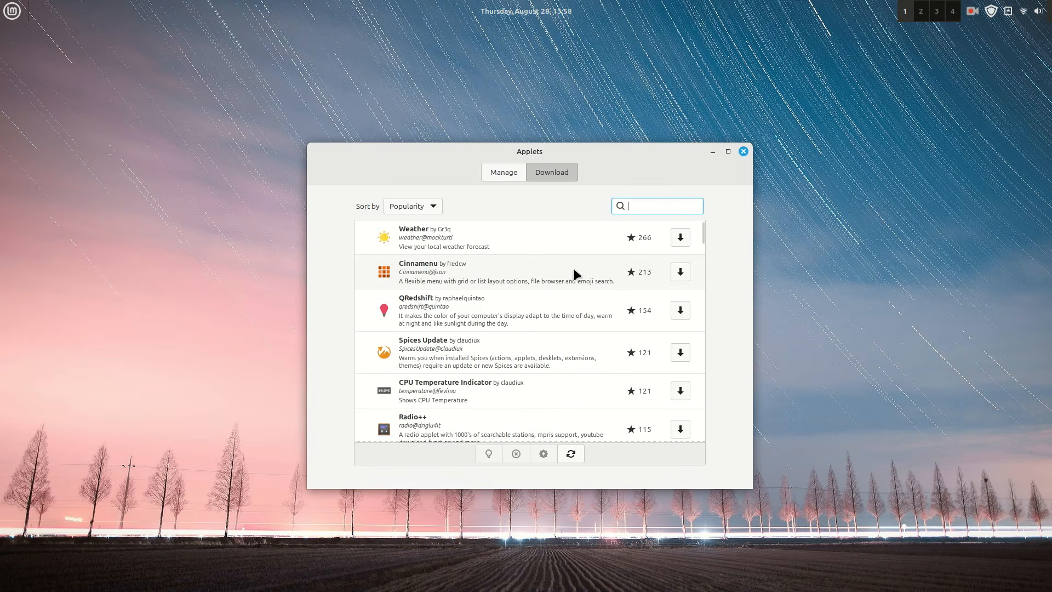
{"action": "left_click", "coordinate": [425, 268]}
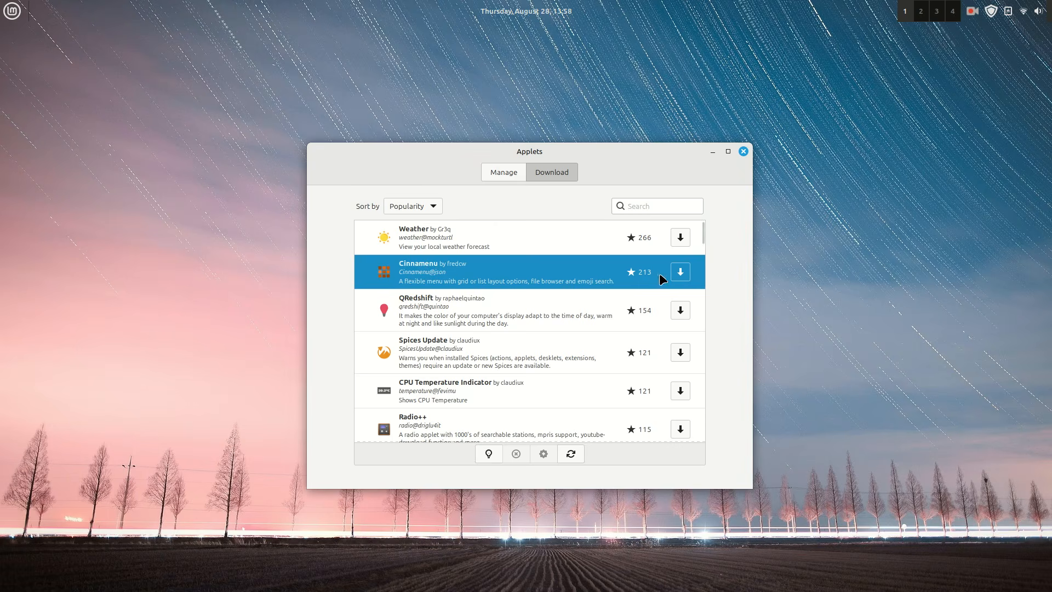
{"action": "left_click", "coordinate": [681, 271]}
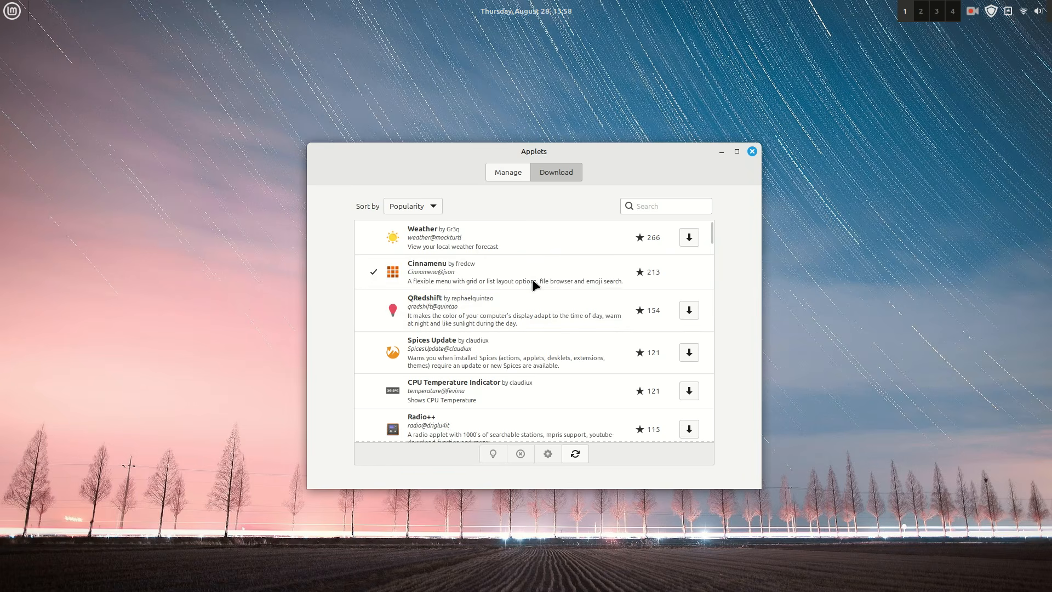
Step: Add the Cinnamenu applet to the panel from the installed applets
{"action": "left_click", "coordinate": [499, 176]}
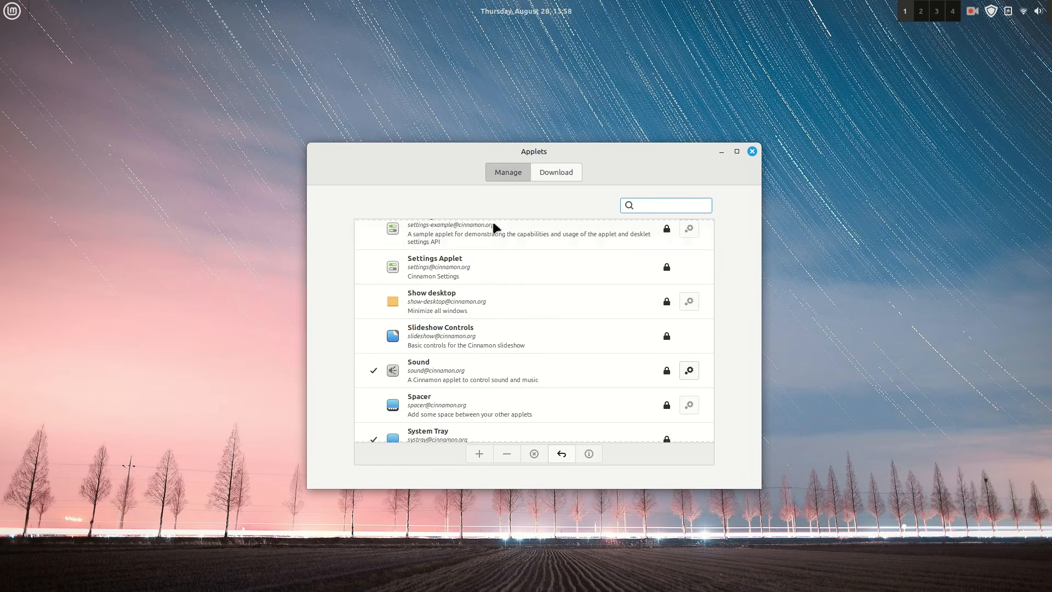
{"action": "scroll", "coordinate": [504, 327], "scroll_direction": "up", "scroll_amount": 8}
{"action": "scroll", "coordinate": [508, 318], "scroll_direction": "up", "scroll_amount": 5}
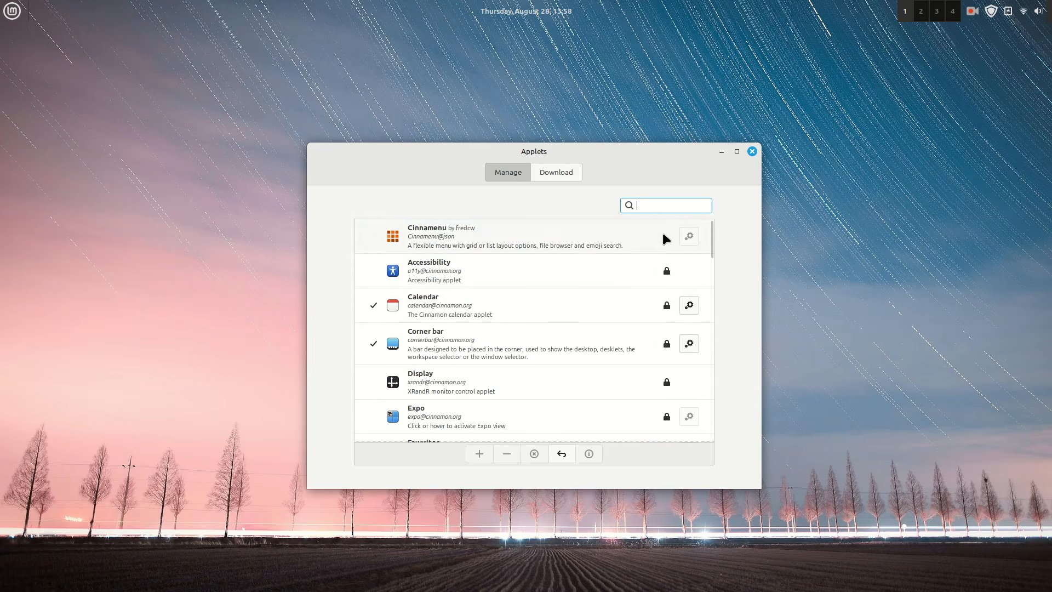
{"action": "left_click", "coordinate": [593, 236]}
{"action": "left_click", "coordinate": [479, 453]}
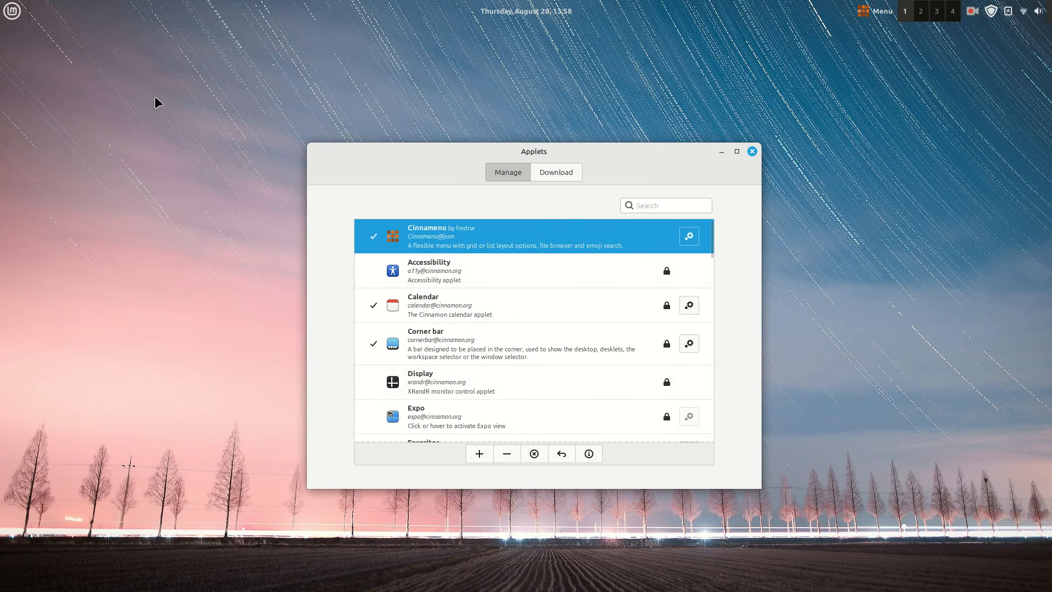
Step: Remove the default Menu applet from the panel and confirm the removal
{"action": "right_click", "coordinate": [13, 15]}
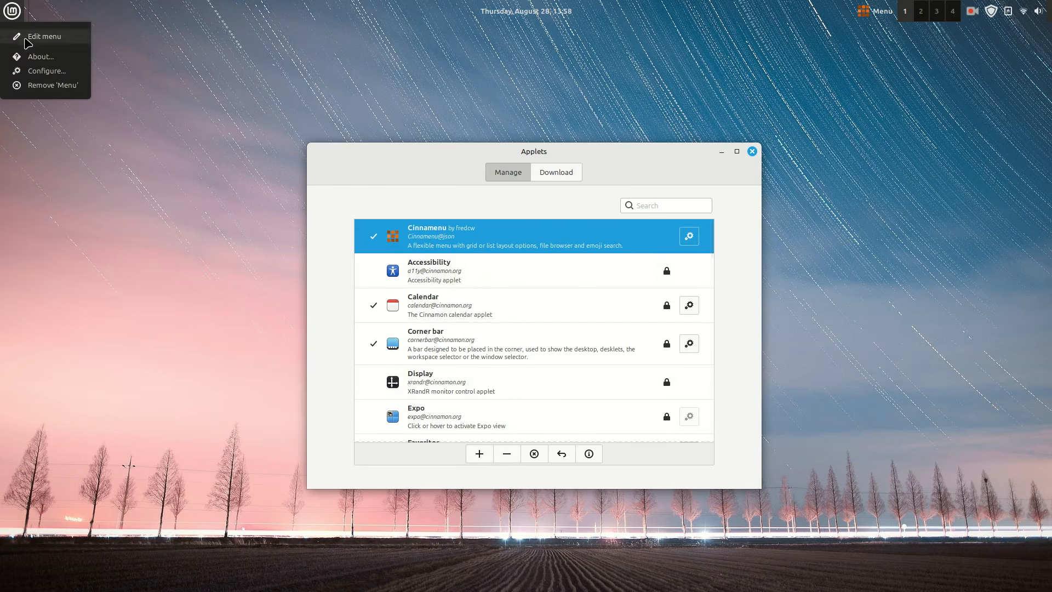
{"action": "left_click", "coordinate": [38, 85]}
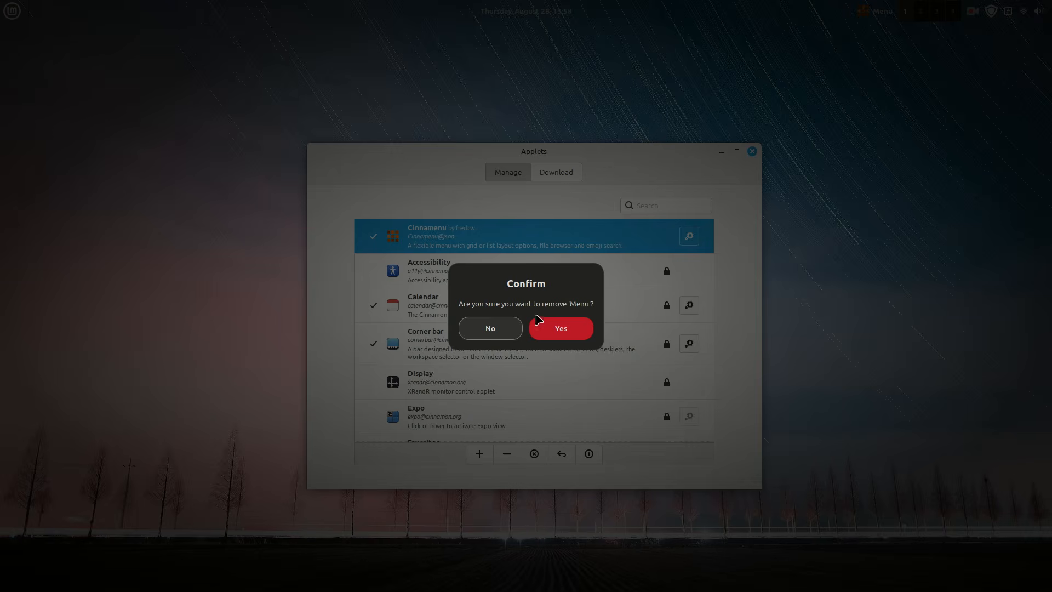
{"action": "left_click", "coordinate": [553, 329]}
Step: Turn on panel edit mode and clear the panel text in Cinnamenu's appearance settings
{"action": "right_click", "coordinate": [795, 11]}
{"action": "left_click", "coordinate": [798, 72]}
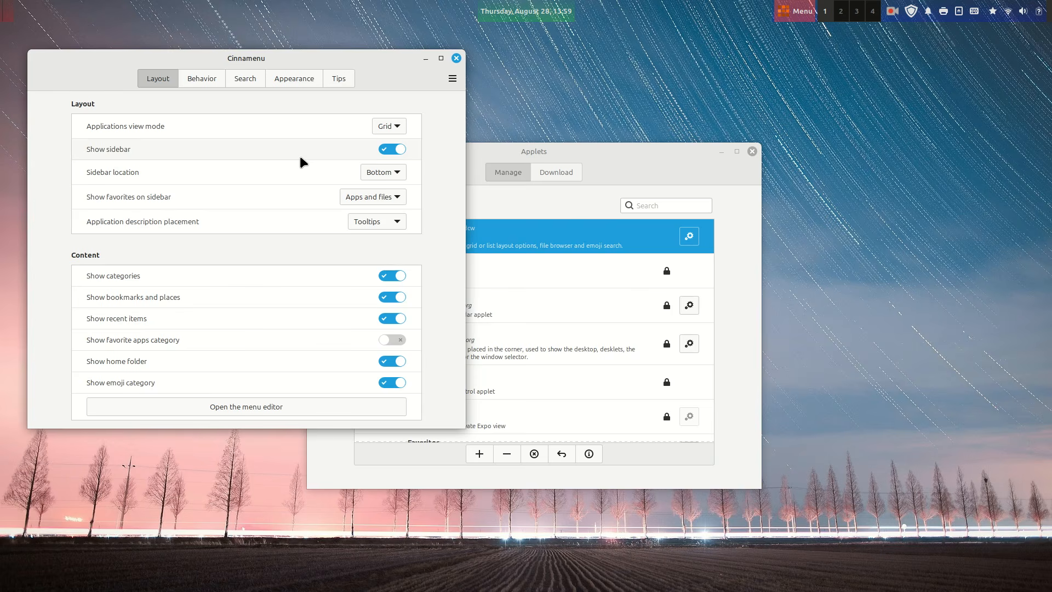
{"action": "left_click", "coordinate": [291, 82]}
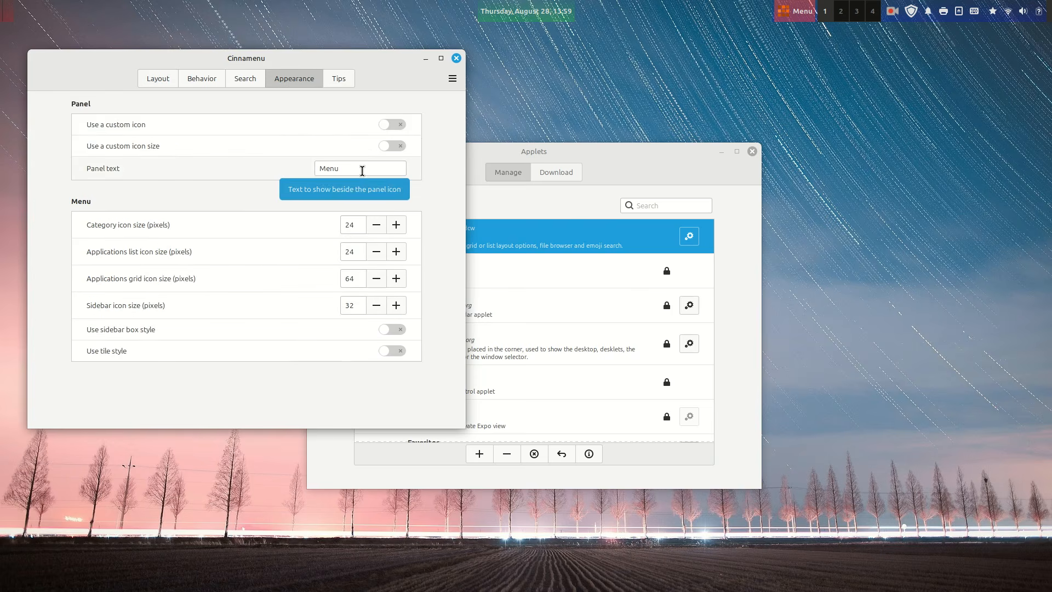
{"action": "left_click_drag", "start_coordinate": [362, 171], "coordinate": [293, 169]}
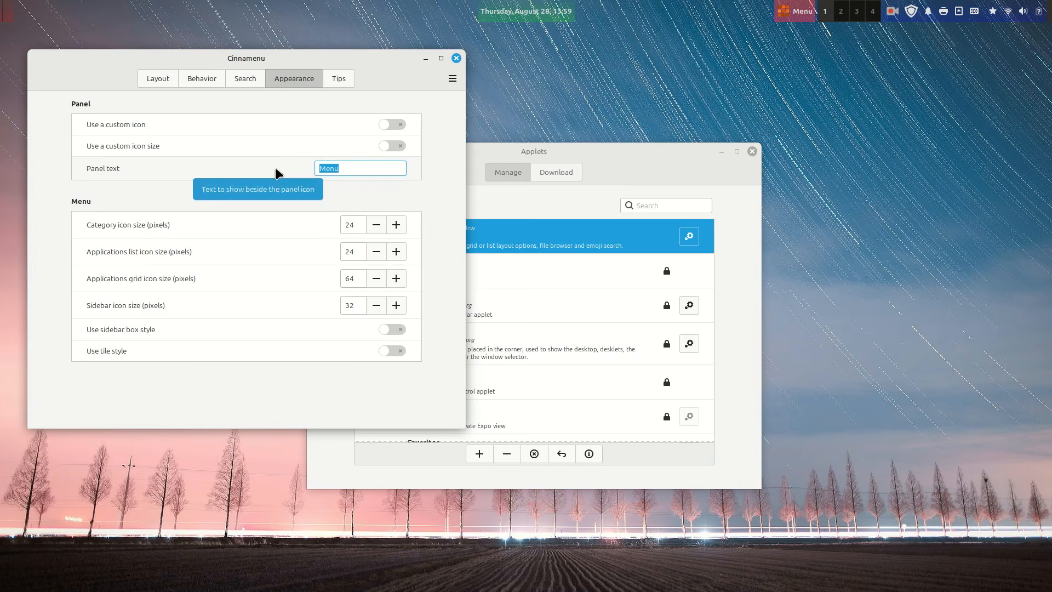
{"action": "key", "text": "BackSpace"}
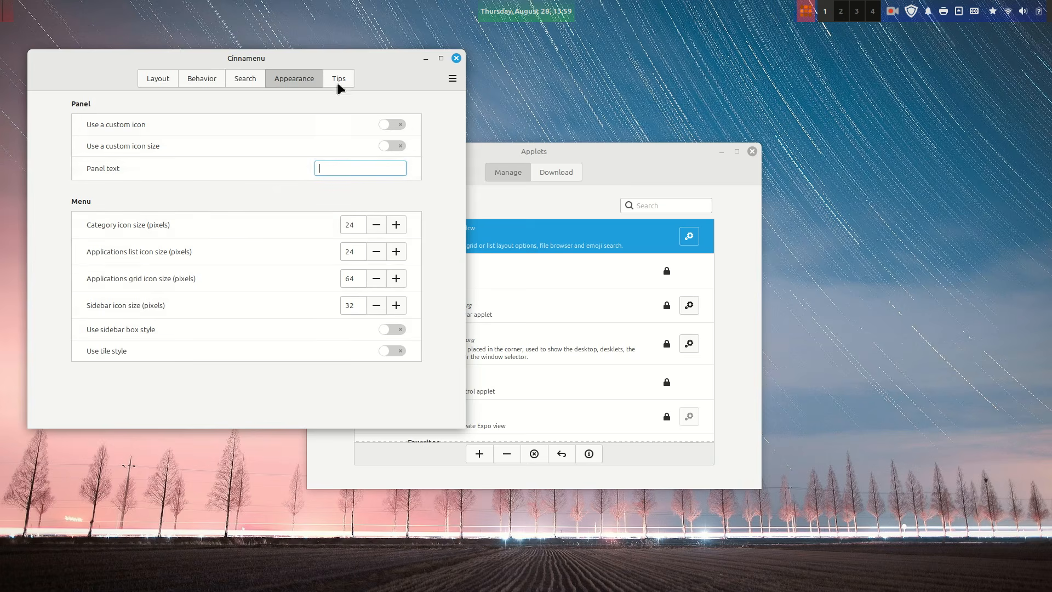
Step: Review Cinnamenu's layout, behavior, search, appearance and tips pages, and close its settings
{"action": "left_click", "coordinate": [152, 79]}
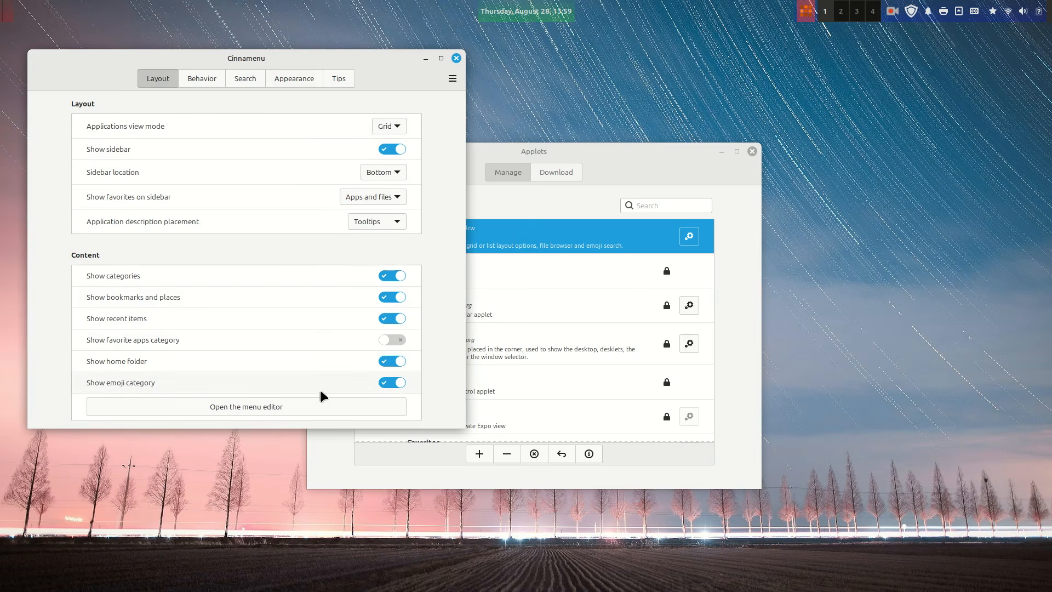
{"action": "left_click", "coordinate": [201, 80]}
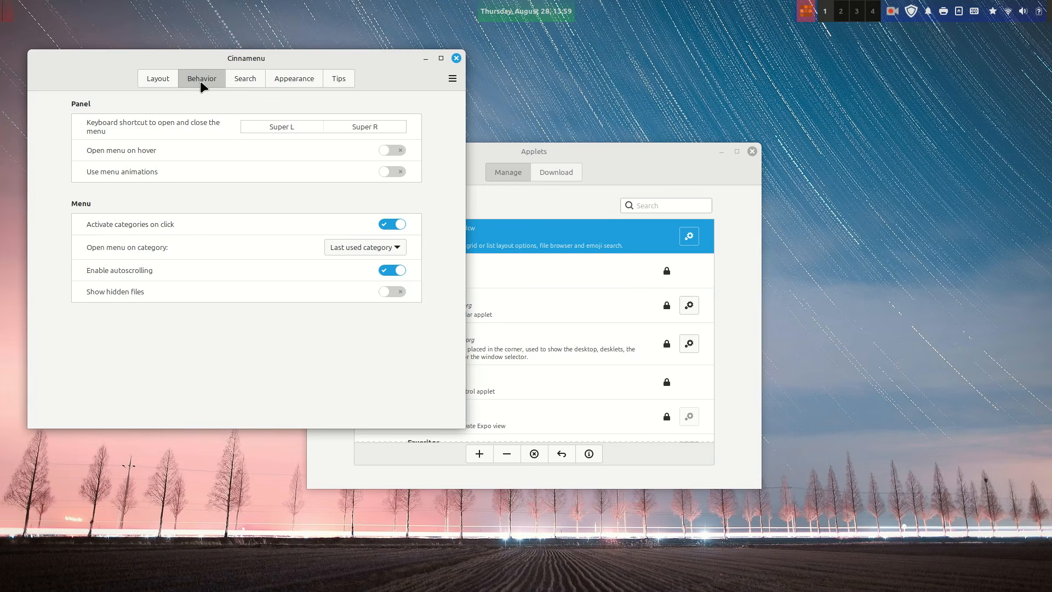
{"action": "left_click", "coordinate": [241, 82]}
{"action": "left_click", "coordinate": [292, 82]}
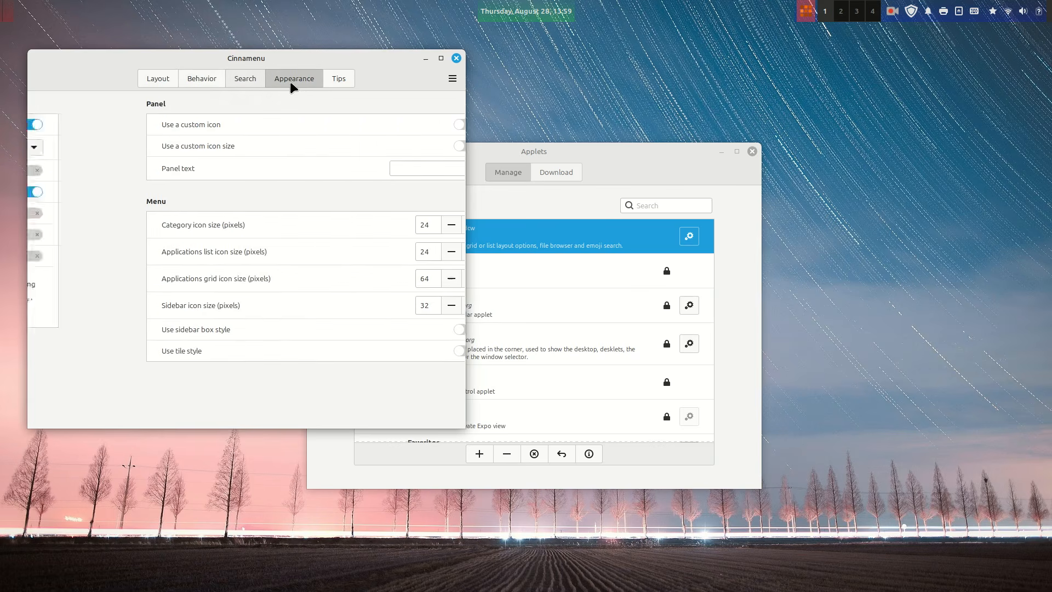
{"action": "left_click", "coordinate": [349, 83]}
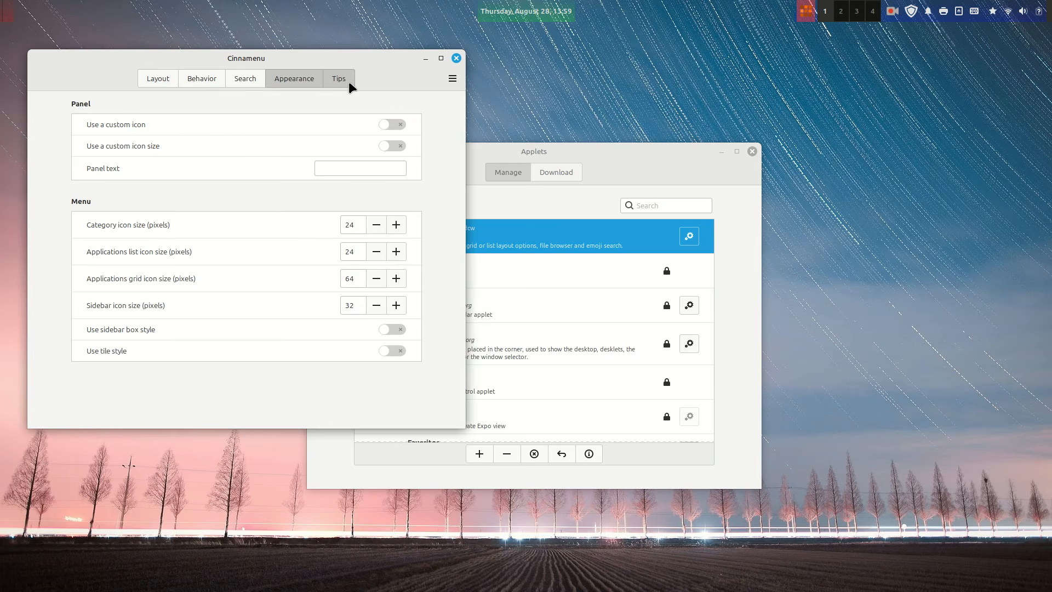
{"action": "left_click", "coordinate": [349, 83]}
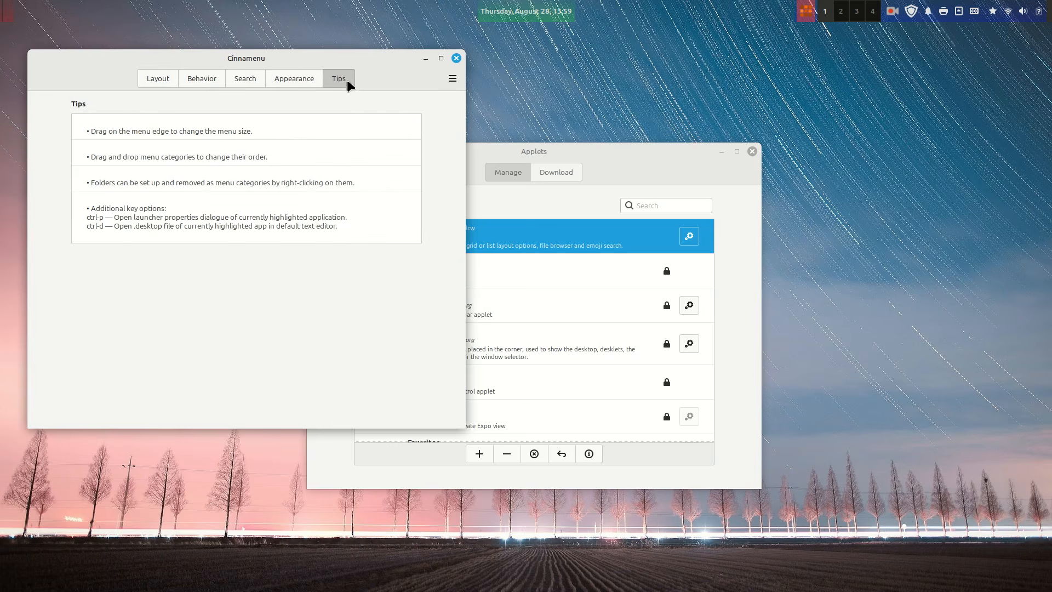
{"action": "left_click", "coordinate": [456, 59]}
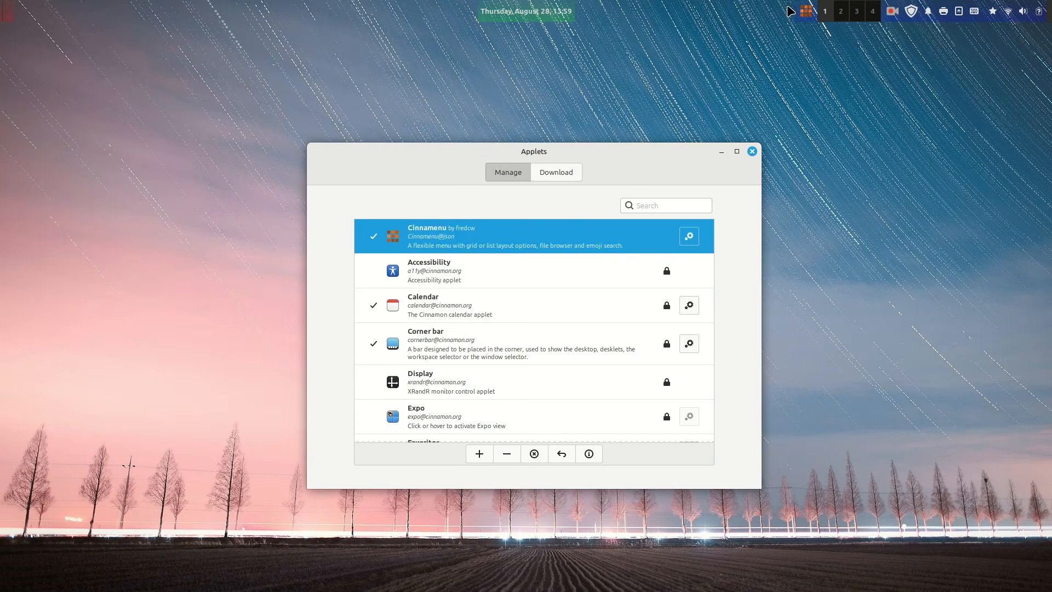
Step: Move the Cinnamenu applet to the far left end of the panel and turn off panel edit mode
{"action": "left_click_drag", "start_coordinate": [805, 15], "coordinate": [7, 12]}
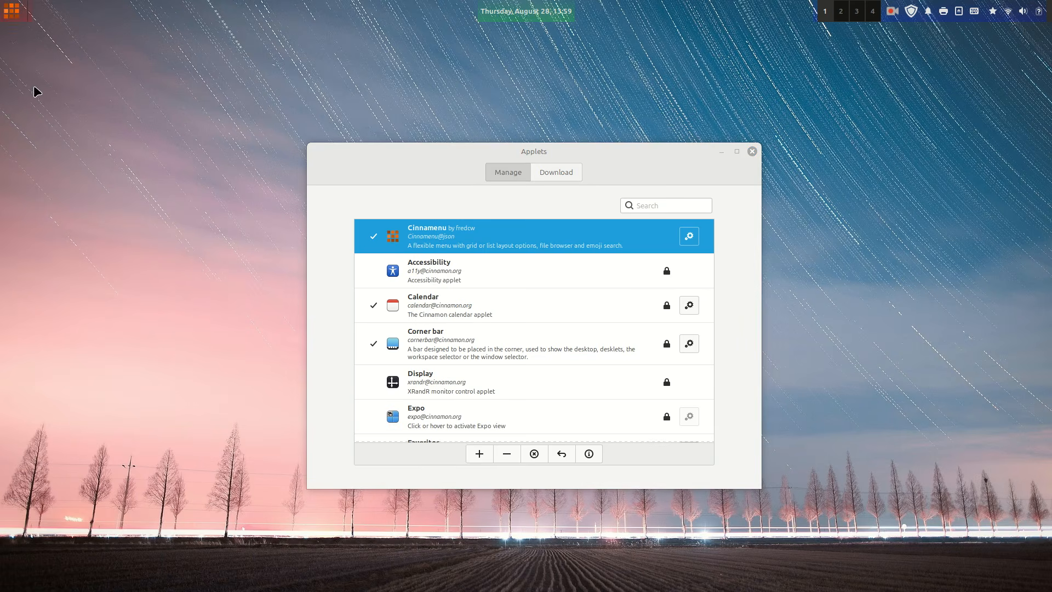
{"action": "right_click", "coordinate": [388, 19]}
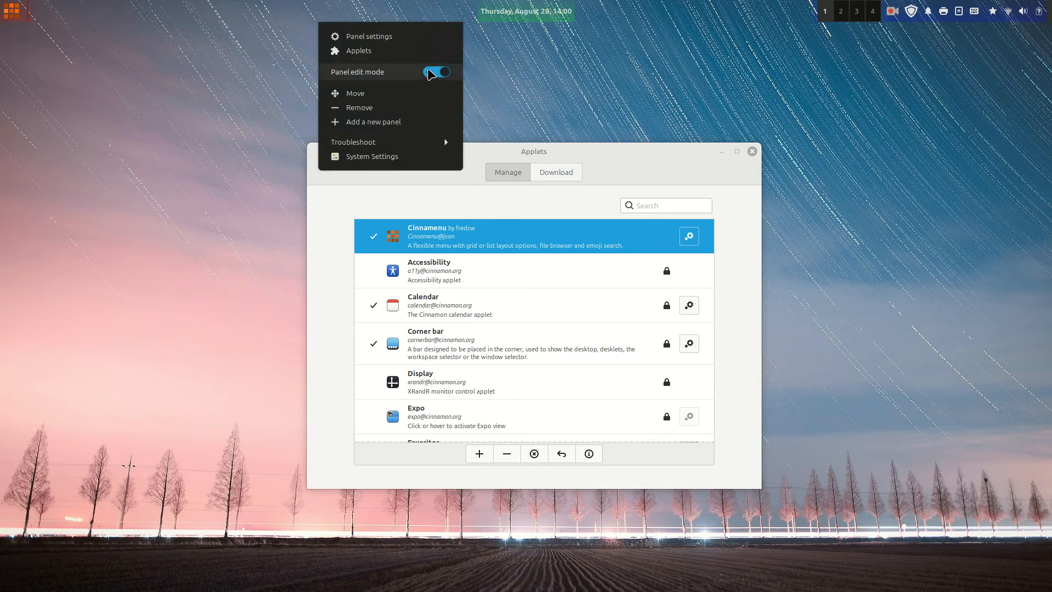
{"action": "left_click", "coordinate": [430, 73]}
Step: Open Cinnamenu to examine its application grid and categories, and close it
{"action": "left_click", "coordinate": [12, 11]}
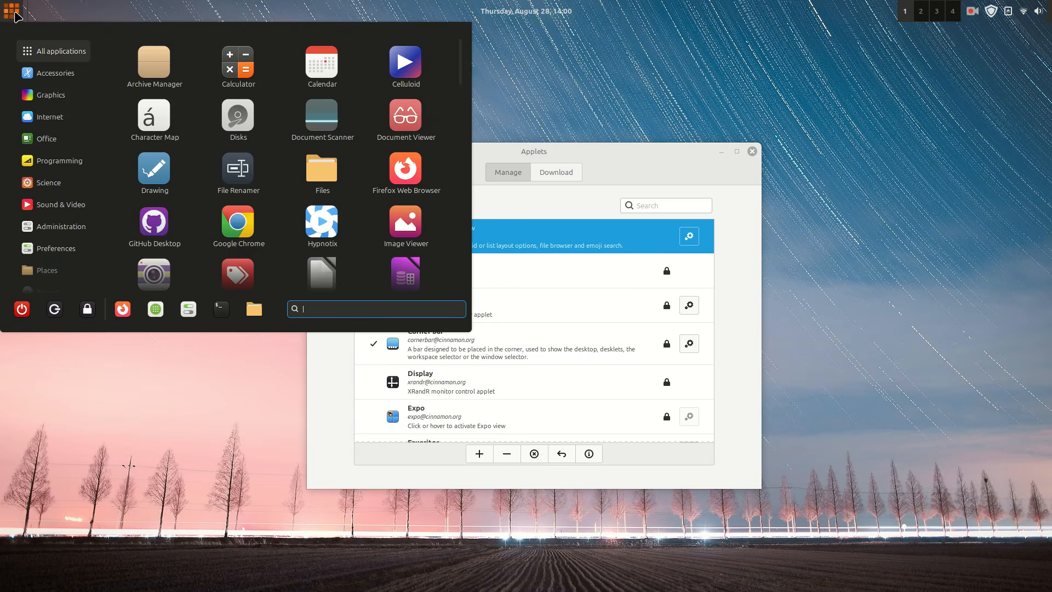
{"action": "scroll", "coordinate": [252, 172], "scroll_direction": "down", "scroll_amount": 5}
{"action": "scroll", "coordinate": [252, 173], "scroll_direction": "down", "scroll_amount": 10}
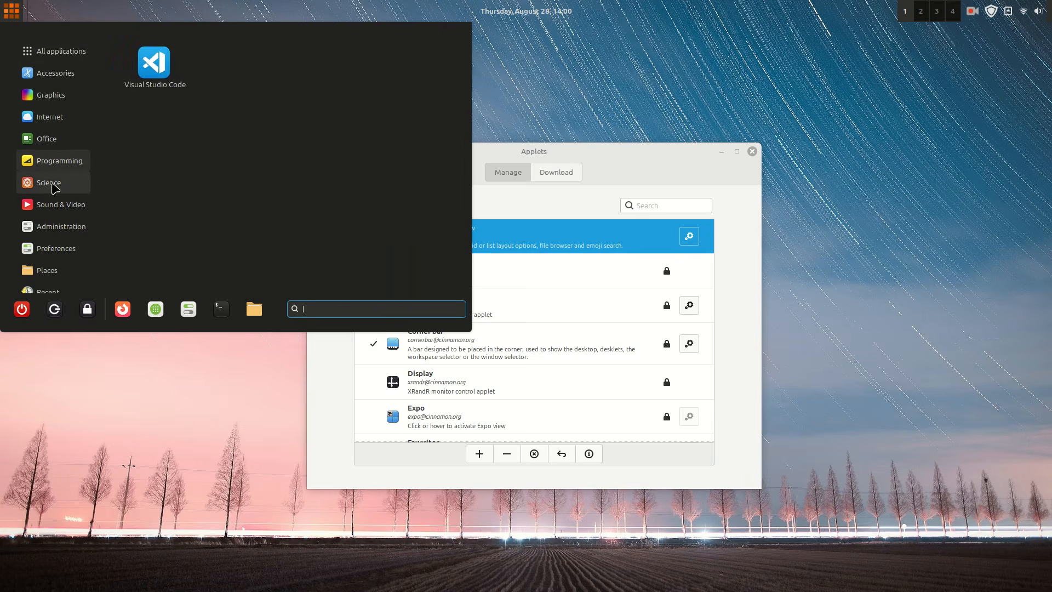
{"action": "left_click", "coordinate": [607, 93]}
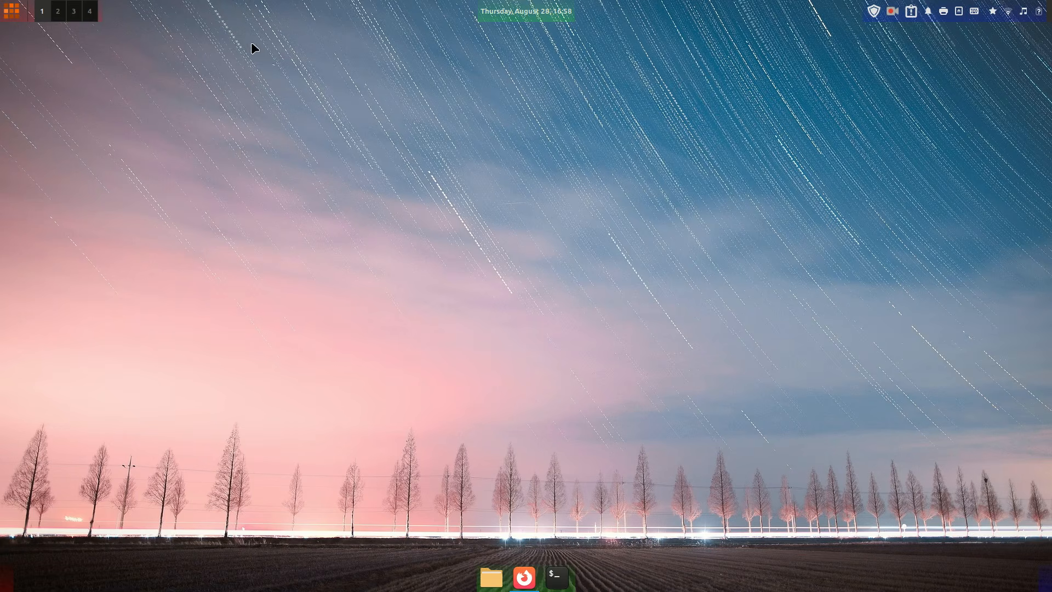
Step: Turn off panel edit mode for the upper panel
{"action": "right_click", "coordinate": [214, 11]}
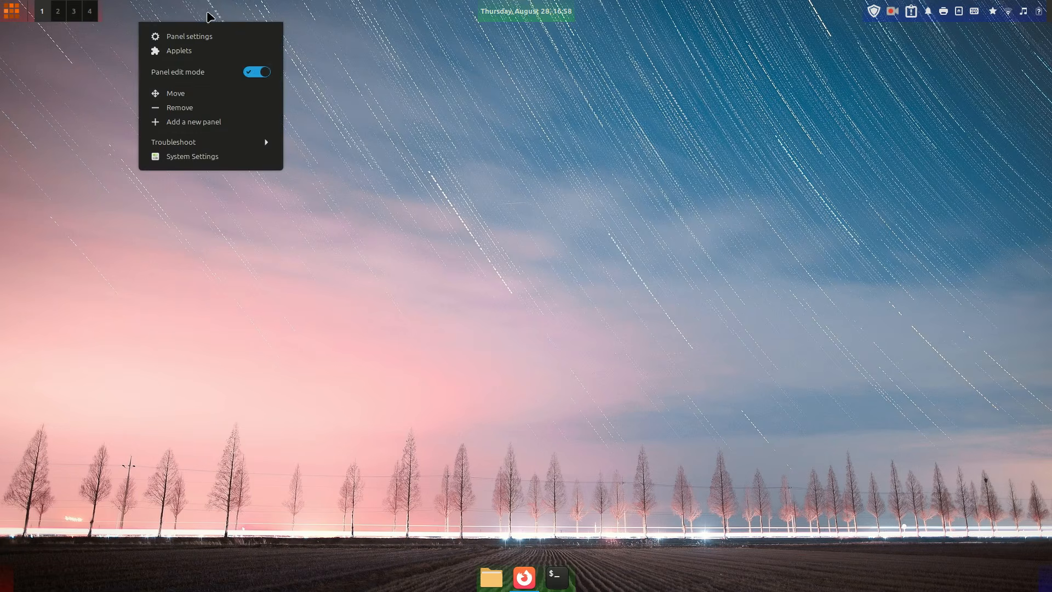
{"action": "left_click", "coordinate": [255, 72]}
Step: Change Cinnamenu's application description placement and enable its menu animations
{"action": "right_click", "coordinate": [11, 11]}
{"action": "left_click", "coordinate": [33, 70]}
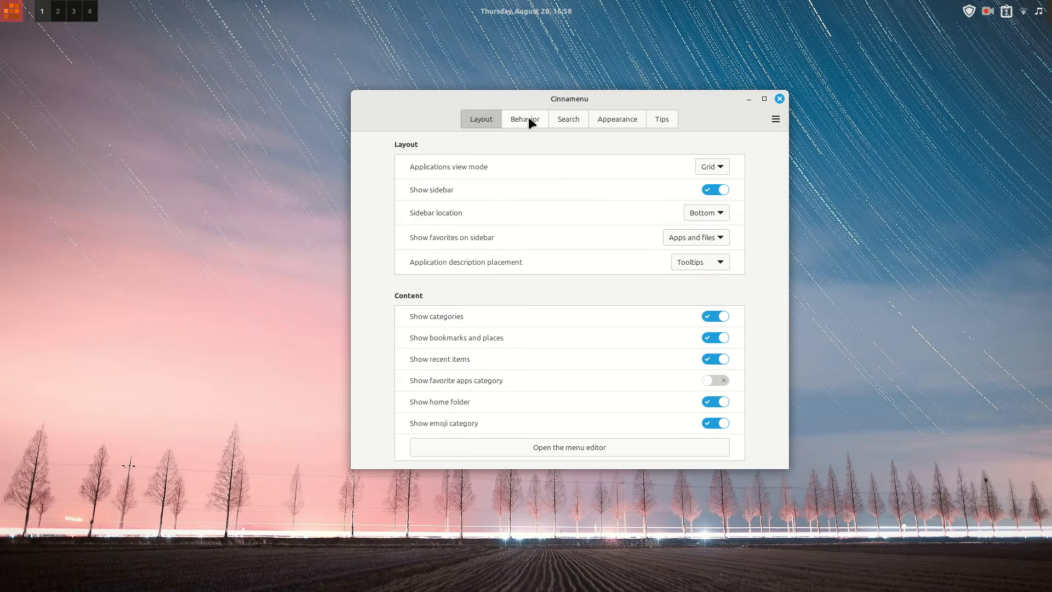
{"action": "left_click", "coordinate": [709, 262]}
{"action": "left_click", "coordinate": [687, 296]}
{"action": "left_click", "coordinate": [520, 120]}
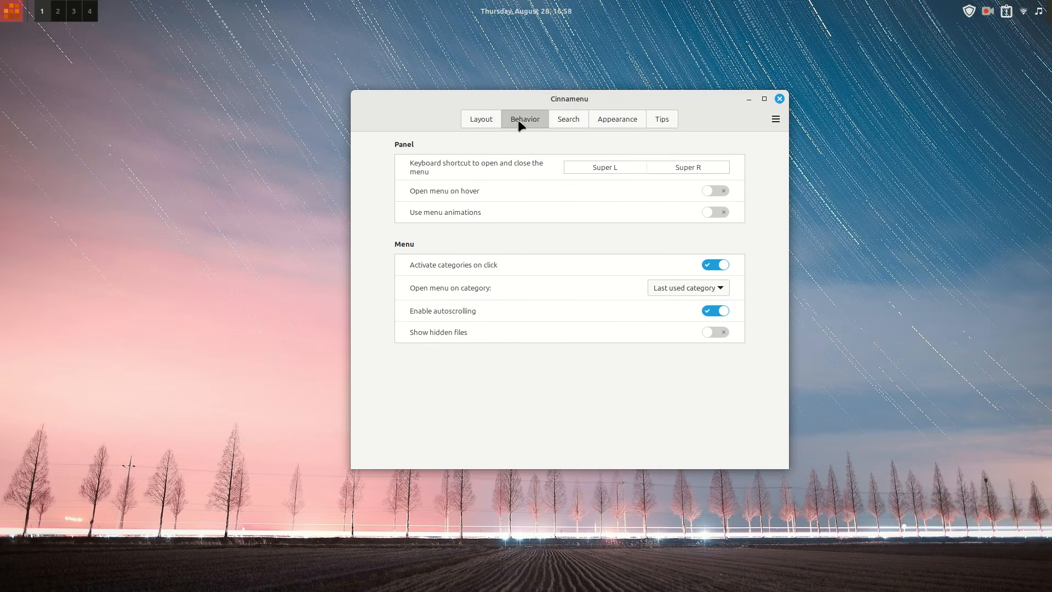
{"action": "left_click", "coordinate": [723, 212]}
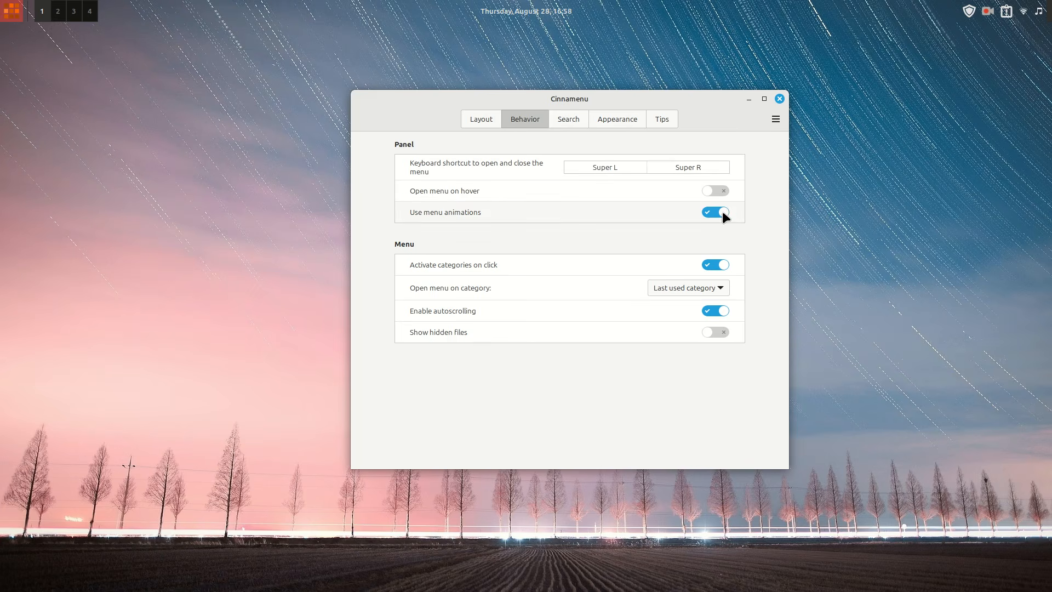
Step: Set Cinnamenu's sidebar icon size to 25 pixels and its applications grid icon size to 50 pixels, checking the menu between changes
{"action": "left_click", "coordinate": [568, 117]}
{"action": "left_click", "coordinate": [618, 121]}
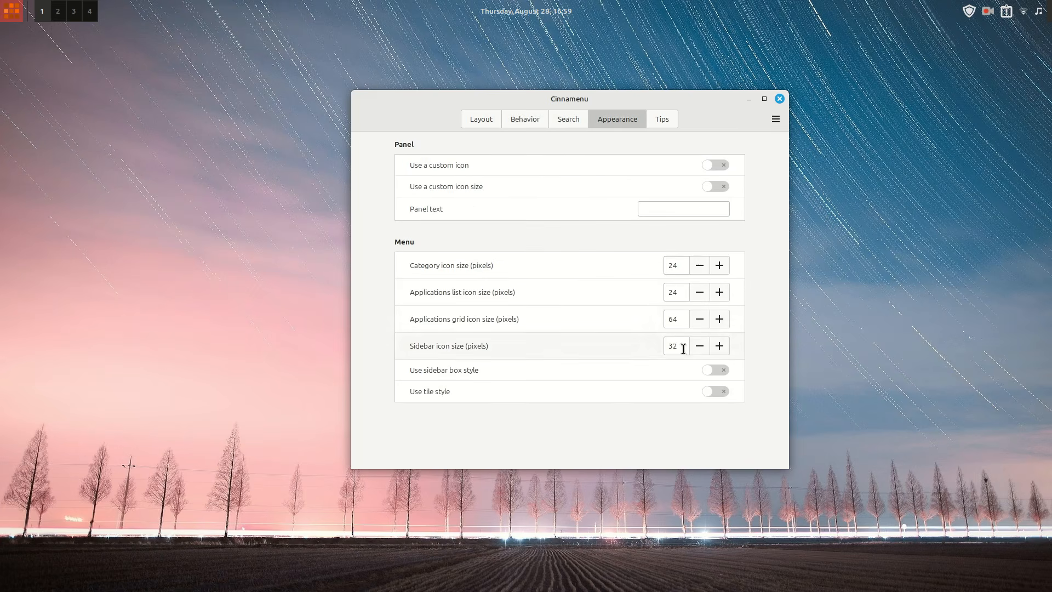
{"action": "left_click", "coordinate": [11, 20]}
{"action": "left_click", "coordinate": [693, 347]}
{"action": "left_click", "coordinate": [694, 347]}
{"action": "left_click", "coordinate": [11, 16]}
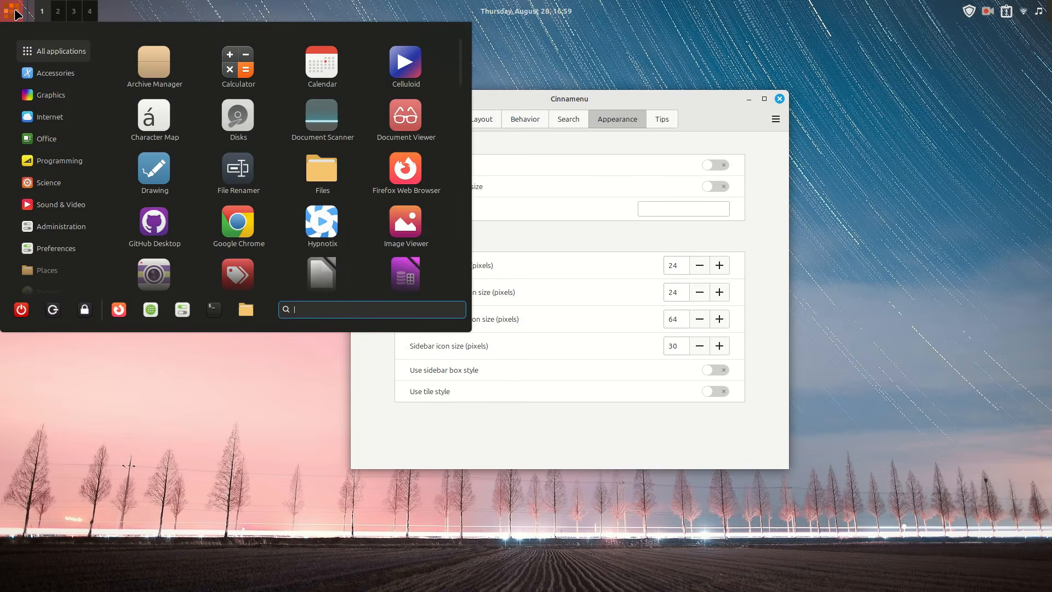
{"action": "left_click", "coordinate": [673, 351]}
{"action": "scroll", "coordinate": [679, 347], "scroll_direction": "down", "scroll_amount": 5}
{"action": "left_click", "coordinate": [9, 17]}
{"action": "left_click", "coordinate": [8, 16]}
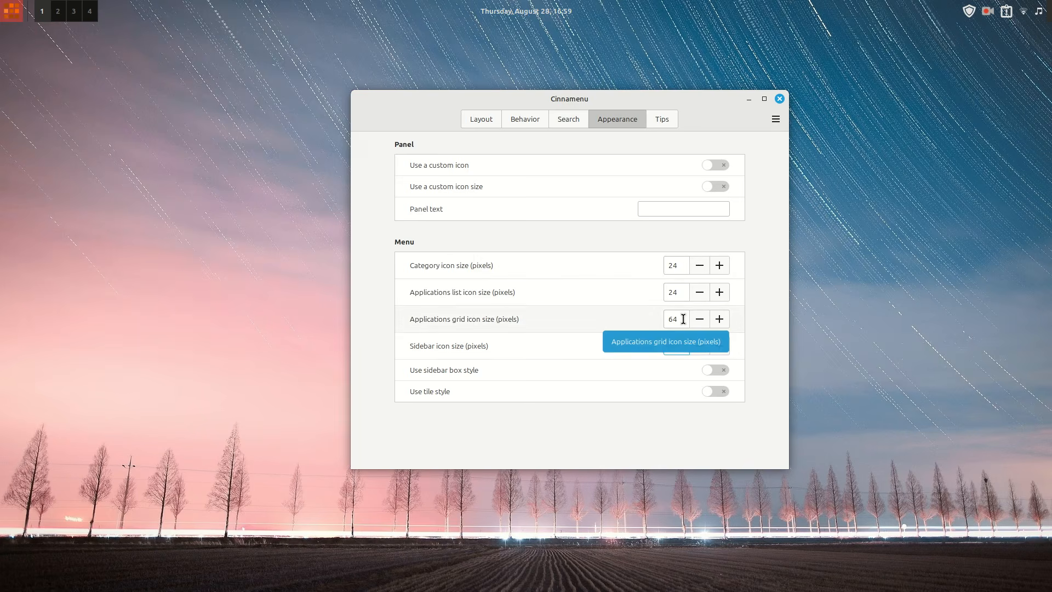
{"action": "scroll", "coordinate": [680, 319], "scroll_direction": "down", "scroll_amount": 14}
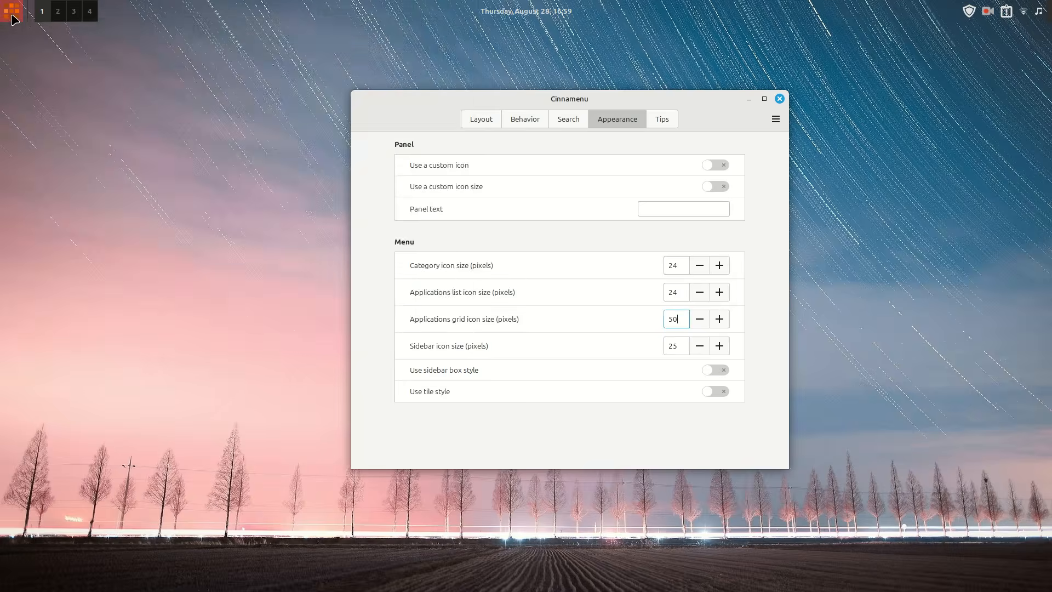
Step: Set Cinnamenu's applications grid icon size to 45 pixels and check the application grid in the menu
{"action": "left_click", "coordinate": [11, 16]}
{"action": "left_click", "coordinate": [677, 320]}
{"action": "left_click_drag", "start_coordinate": [678, 320], "coordinate": [641, 317]}
{"action": "type", "text": "45"}
{"action": "left_click", "coordinate": [328, 268]}
{"action": "left_click", "coordinate": [14, 15]}
{"action": "scroll", "coordinate": [234, 172], "scroll_direction": "down", "scroll_amount": 20}
{"action": "scroll", "coordinate": [235, 169], "scroll_direction": "up", "scroll_amount": 20}
{"action": "scroll", "coordinate": [235, 168], "scroll_direction": "up", "scroll_amount": 3}
{"action": "left_click", "coordinate": [749, 246]}
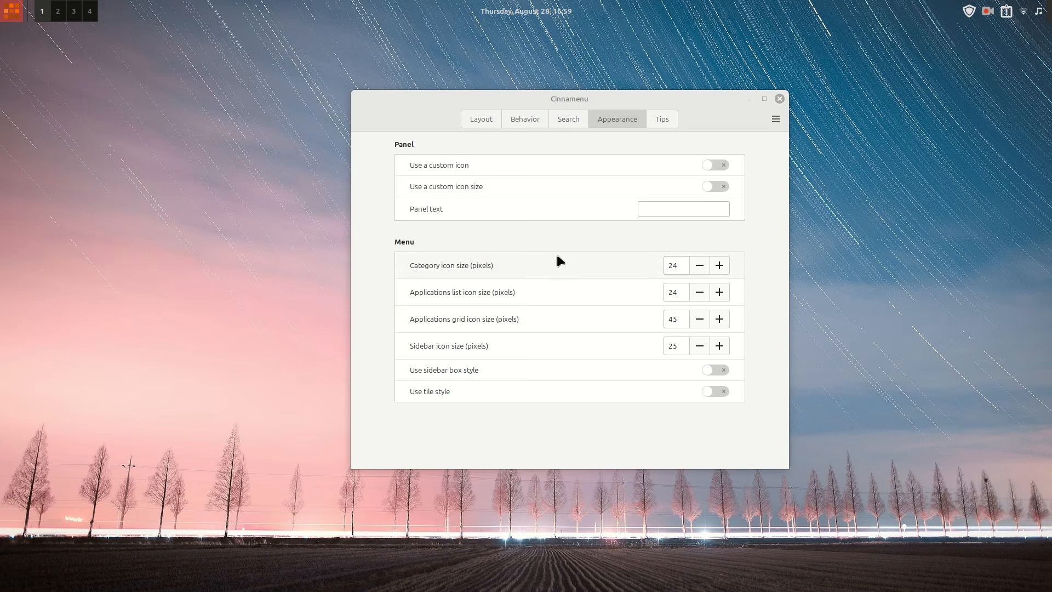
Step: Enable a custom panel icon for Cinnamenu, choose the orange Cinnamon logo, and review the opened menu
{"action": "left_click", "coordinate": [716, 165]}
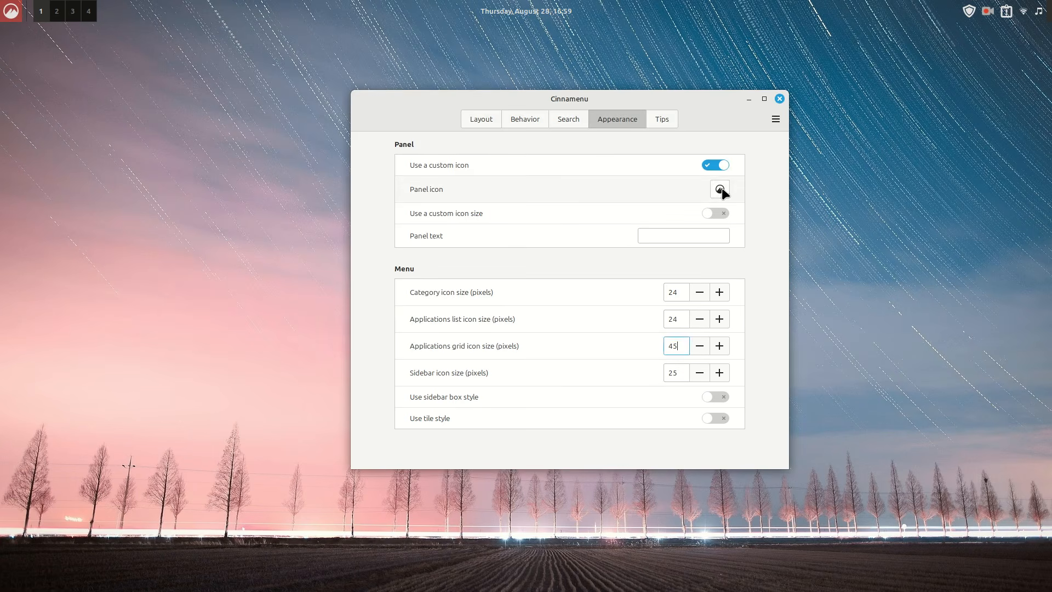
{"action": "left_click", "coordinate": [721, 191]}
{"action": "scroll", "coordinate": [608, 214], "scroll_direction": "down", "scroll_amount": 5}
{"action": "scroll", "coordinate": [608, 213], "scroll_direction": "up", "scroll_amount": 5}
{"action": "double_click", "coordinate": [599, 189]}
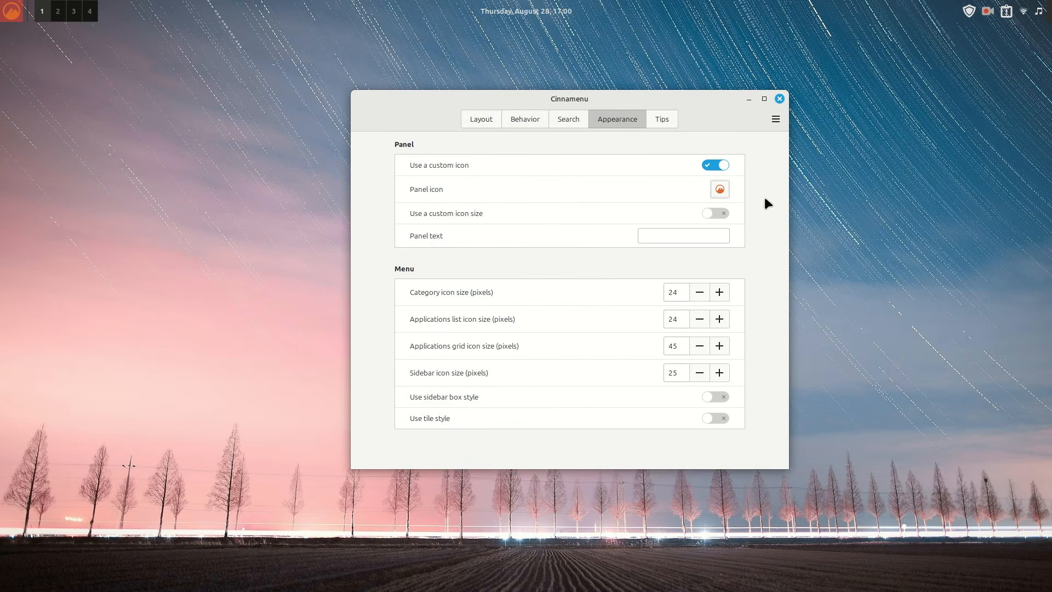
{"action": "left_click", "coordinate": [11, 11]}
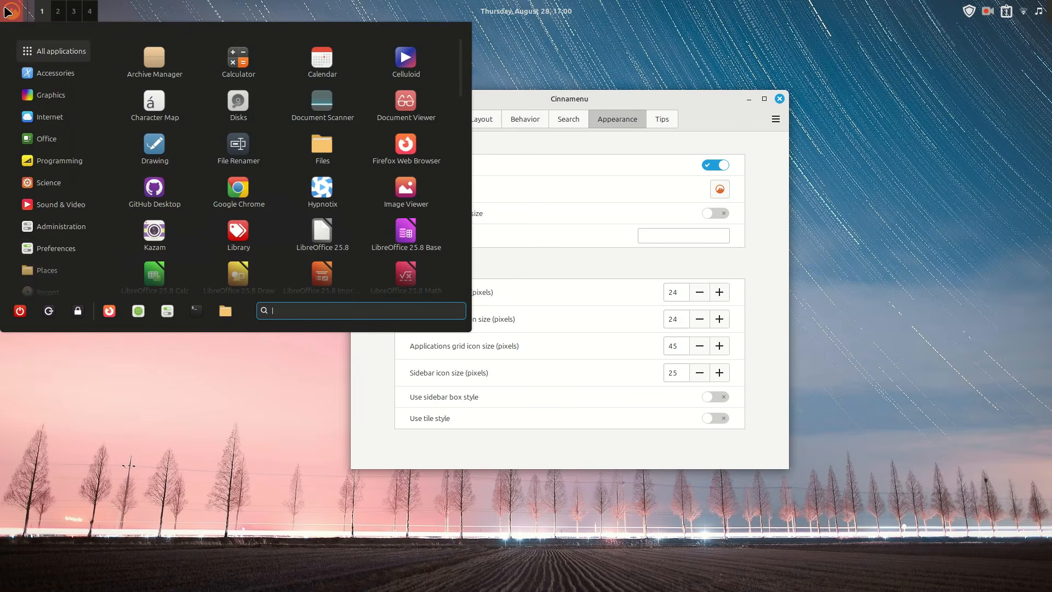
{"action": "scroll", "coordinate": [228, 312], "scroll_direction": "down", "scroll_amount": 10}
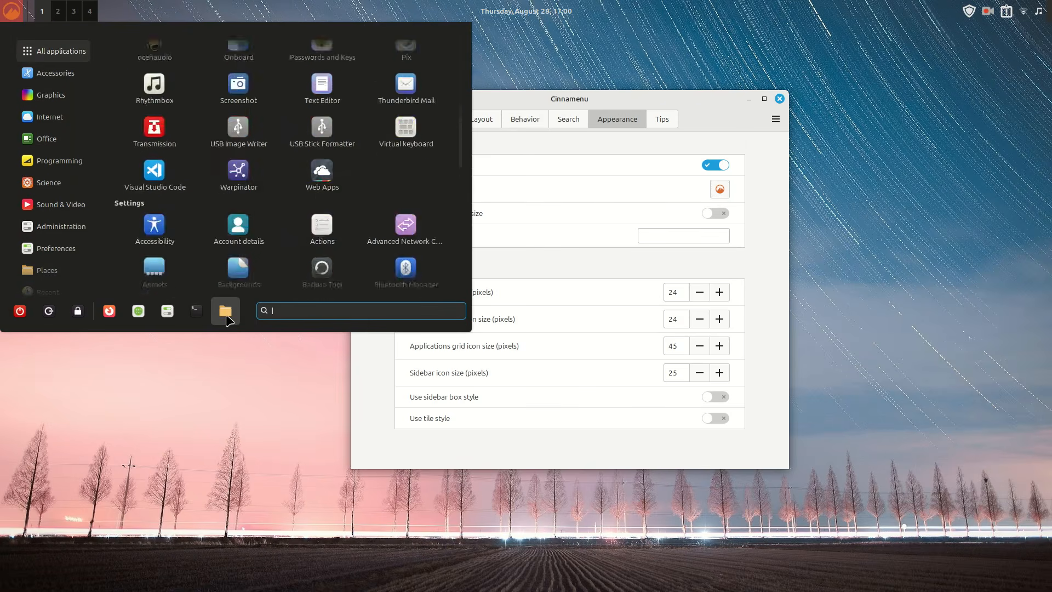
{"action": "scroll", "coordinate": [213, 264], "scroll_direction": "up", "scroll_amount": 10}
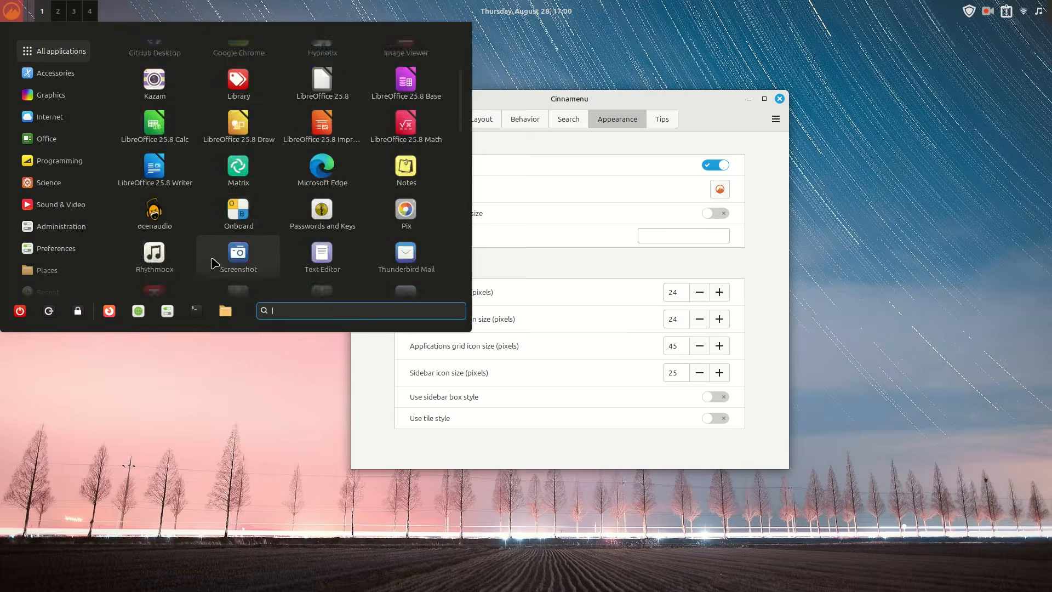
{"action": "scroll", "coordinate": [213, 265], "scroll_direction": "down", "scroll_amount": 15}
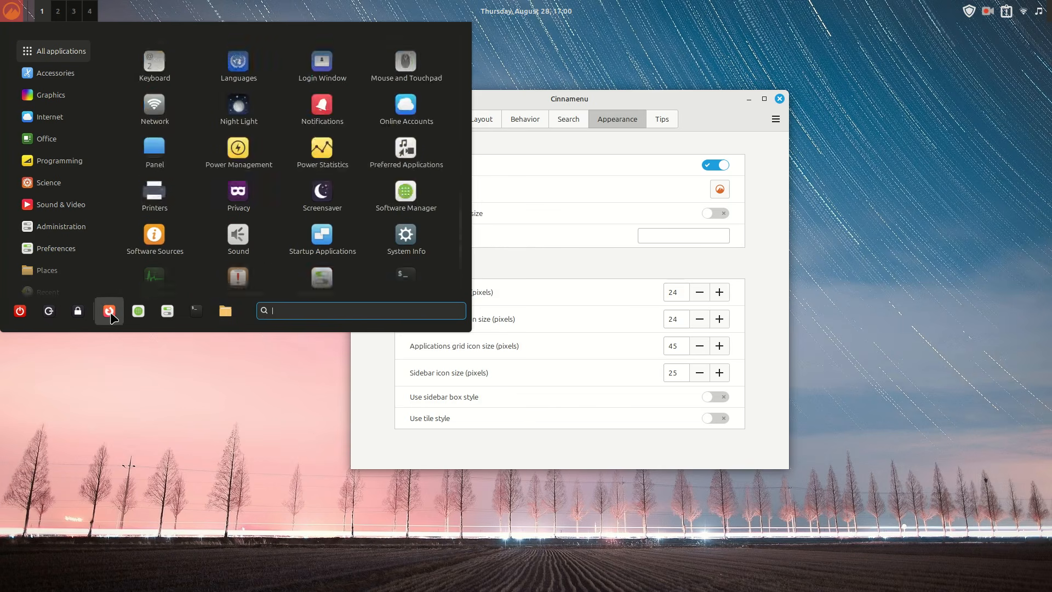
{"action": "left_click", "coordinate": [765, 189]}
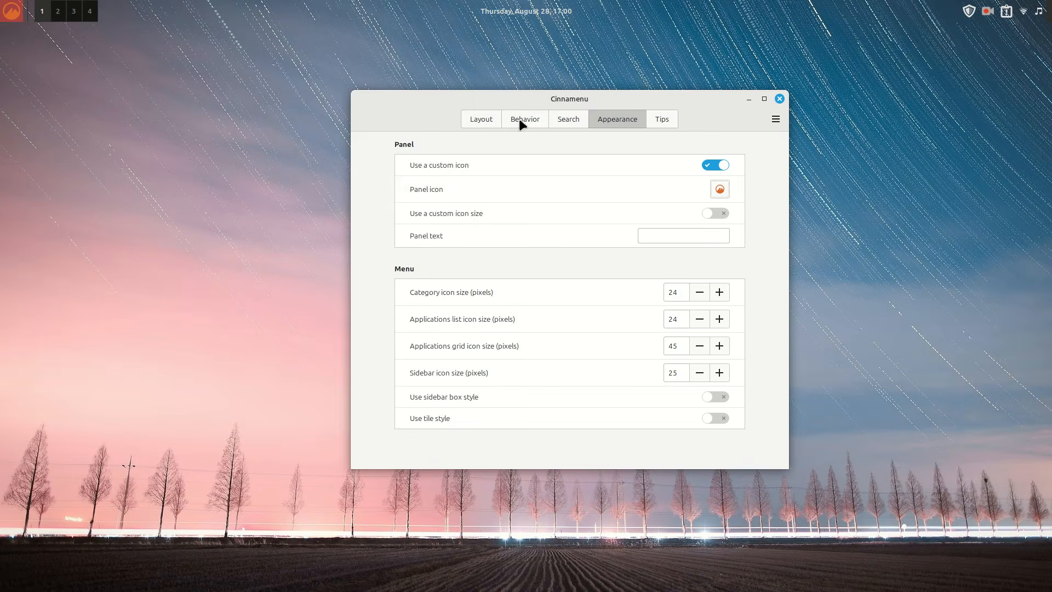
Step: Hide bookmarks and places, recent items and the emoji category from Cinnamenu, and check the shortened category list
{"action": "left_click", "coordinate": [480, 119]}
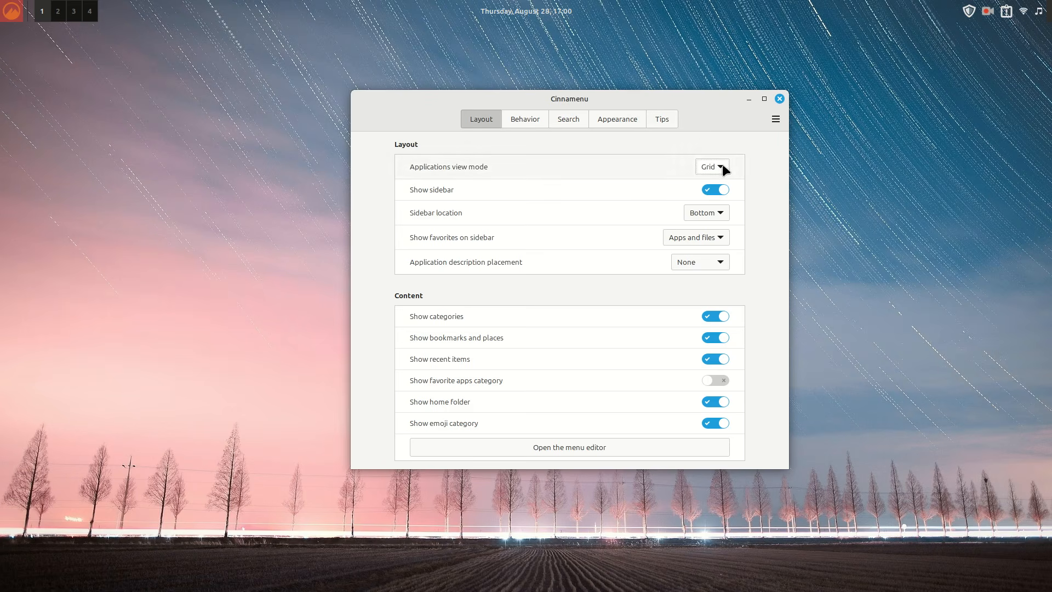
{"action": "left_click", "coordinate": [715, 338]}
{"action": "left_click", "coordinate": [715, 359]}
{"action": "left_click", "coordinate": [712, 424]}
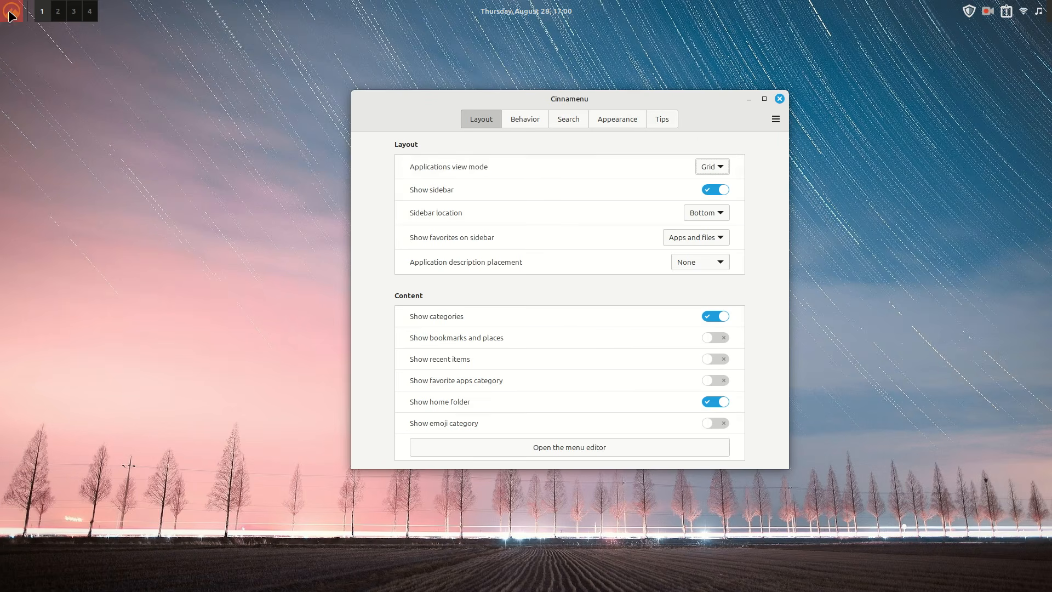
{"action": "left_click", "coordinate": [12, 11]}
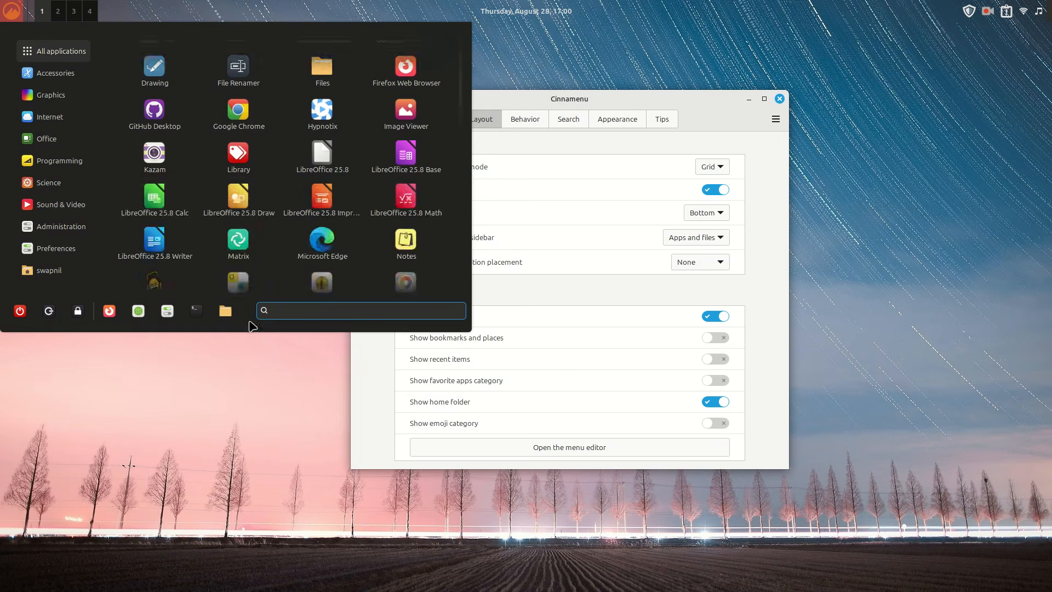
{"action": "left_click", "coordinate": [769, 285]}
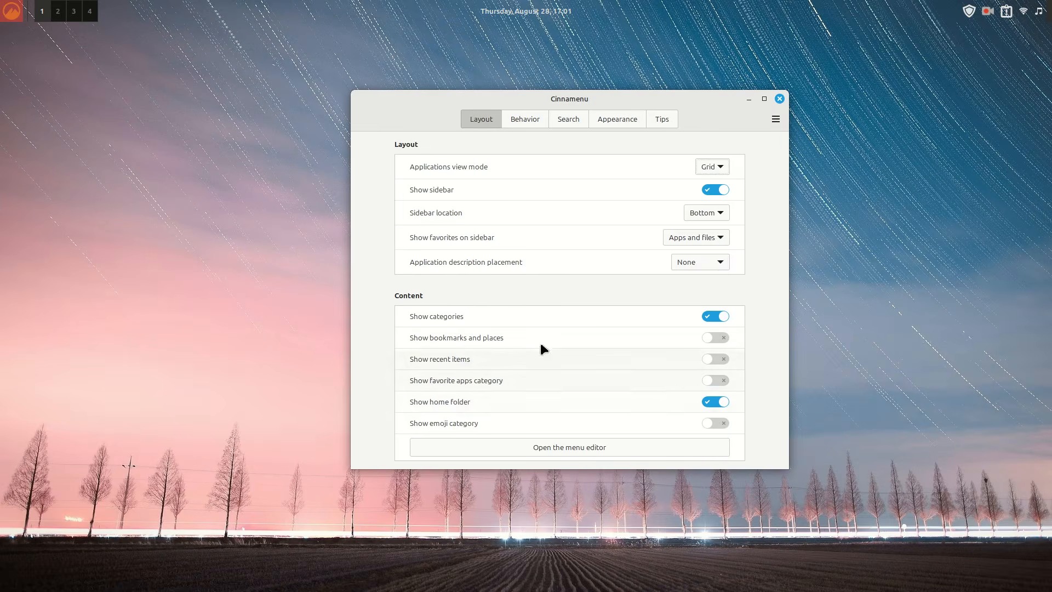
Step: Try Cinnamenu's tile style and preview it in the application grid
{"action": "left_click", "coordinate": [530, 118]}
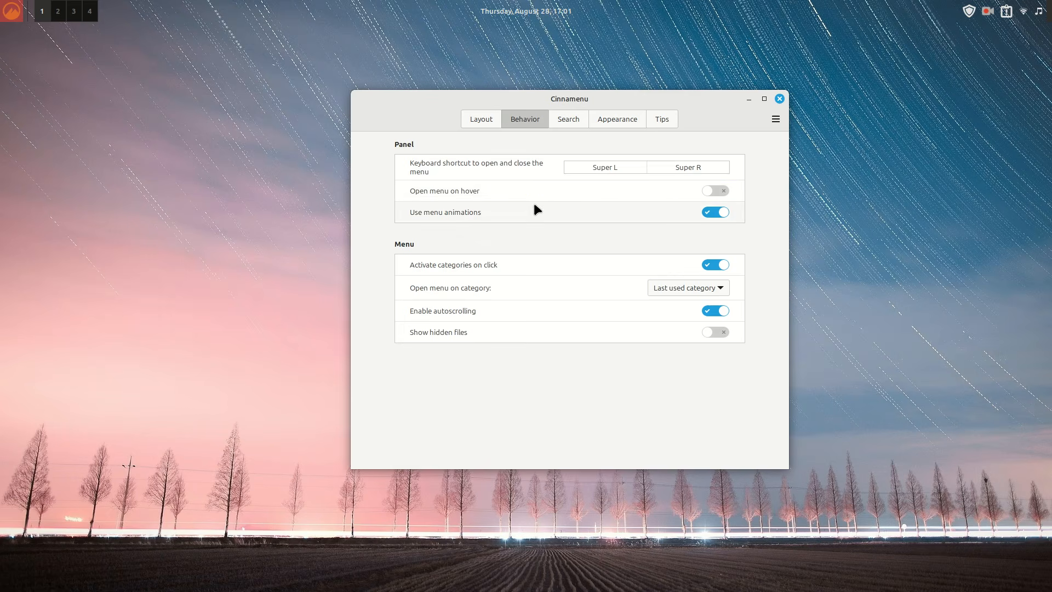
{"action": "left_click", "coordinate": [569, 119]}
{"action": "left_click", "coordinate": [610, 120]}
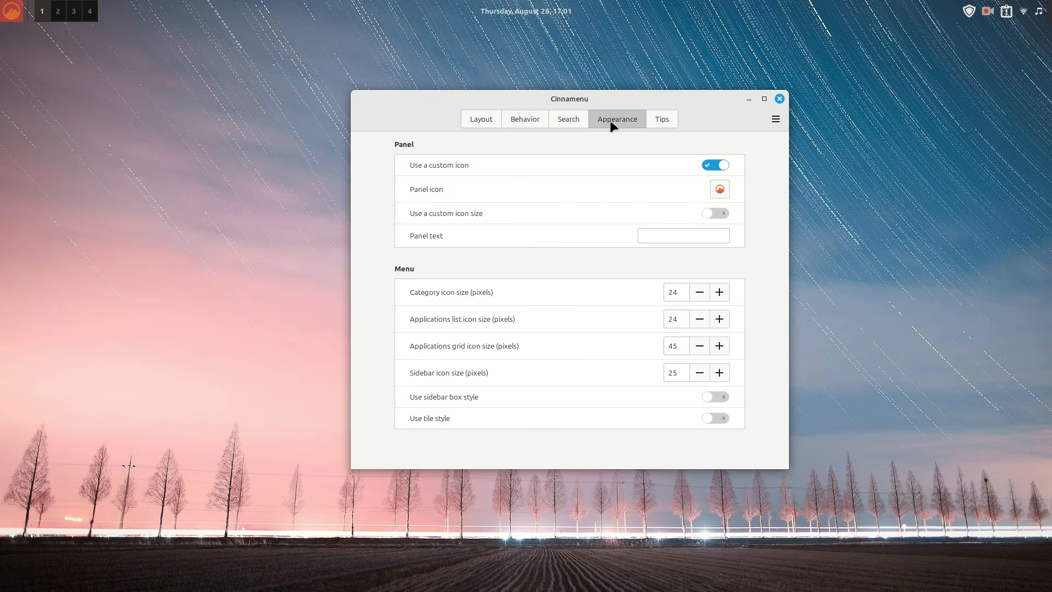
{"action": "left_click", "coordinate": [714, 418]}
{"action": "left_click", "coordinate": [8, 21]}
{"action": "scroll", "coordinate": [365, 201], "scroll_direction": "down", "scroll_amount": 6}
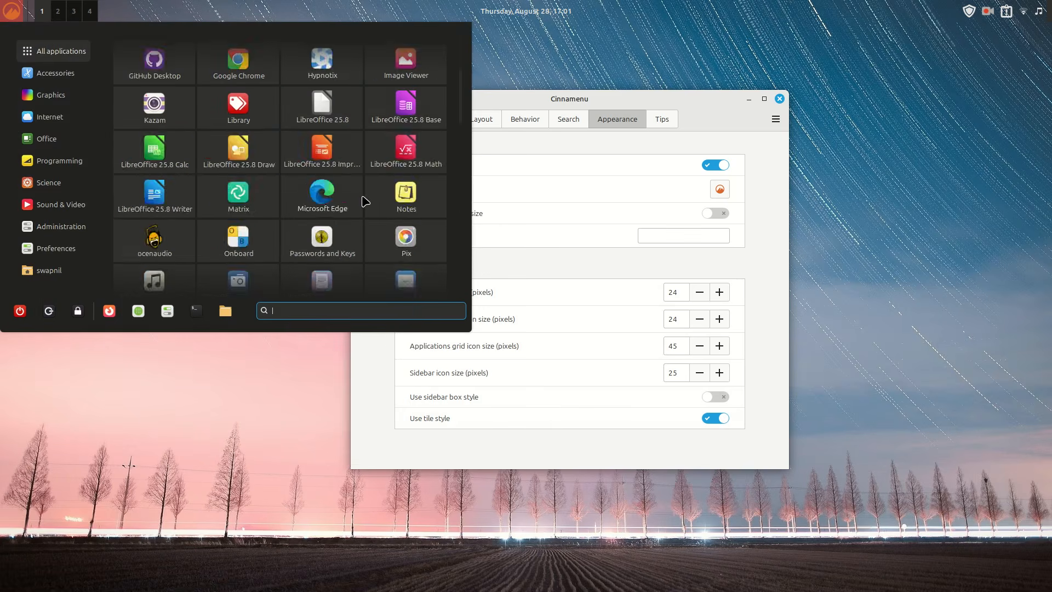
{"action": "scroll", "coordinate": [366, 201], "scroll_direction": "up", "scroll_amount": 6}
{"action": "left_click", "coordinate": [712, 418]}
Step: Try the sidebar box style without tile style, preview the menu, revert it, and close the Cinnamenu settings
{"action": "left_click", "coordinate": [722, 399]}
{"action": "left_click", "coordinate": [709, 420]}
{"action": "left_click", "coordinate": [6, 9]}
{"action": "left_click", "coordinate": [10, 11]}
{"action": "left_click", "coordinate": [715, 396]}
{"action": "left_click", "coordinate": [779, 99]}
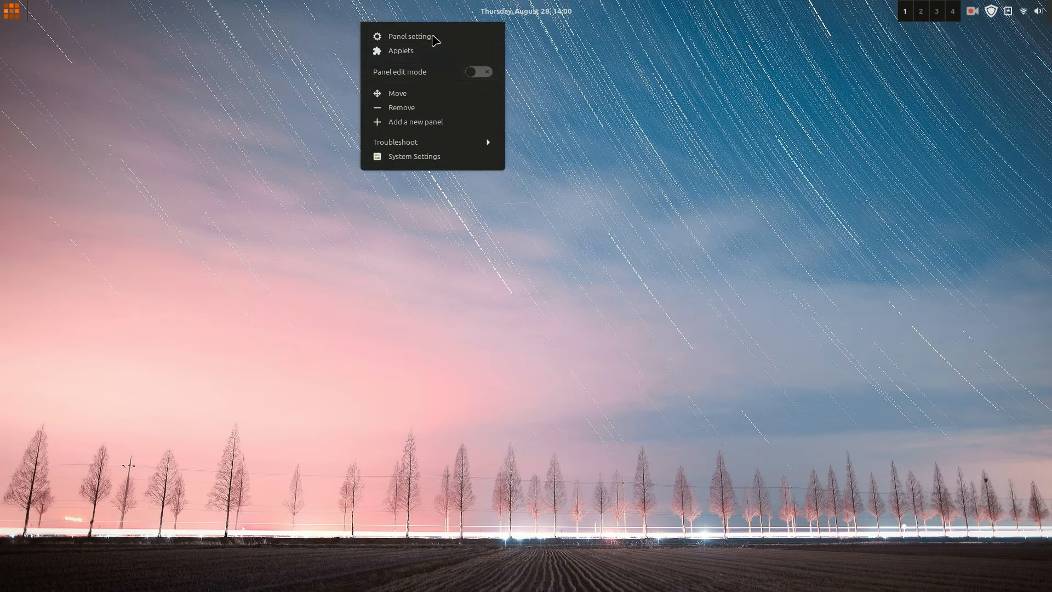
Step: Add a new panel along the lower edge of the desktop and enable panel edit mode
{"action": "left_click", "coordinate": [429, 122]}
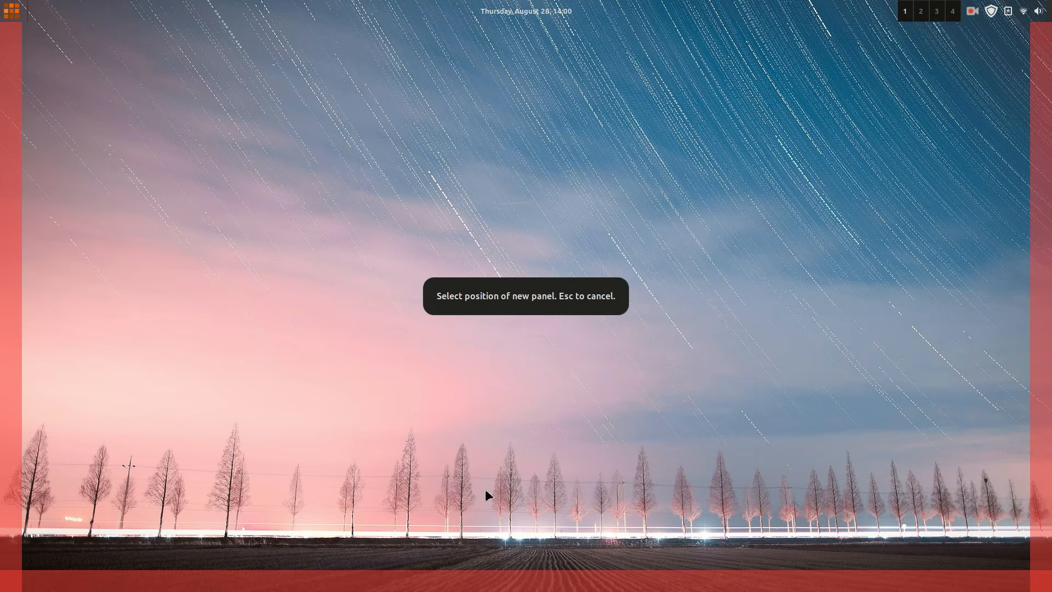
{"action": "left_click", "coordinate": [490, 578]}
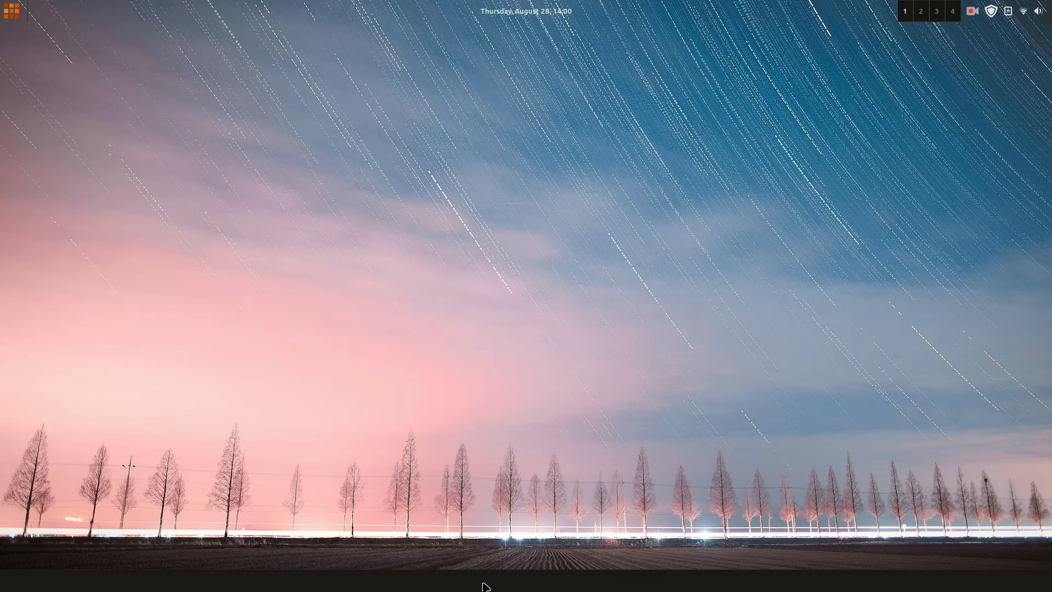
{"action": "right_click", "coordinate": [484, 587]}
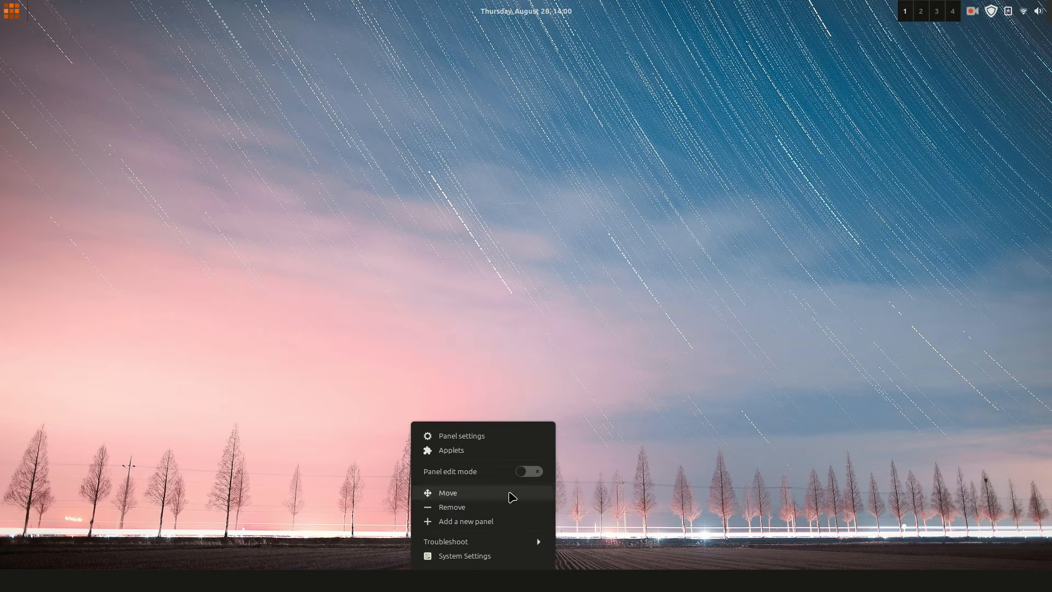
{"action": "left_click", "coordinate": [533, 475]}
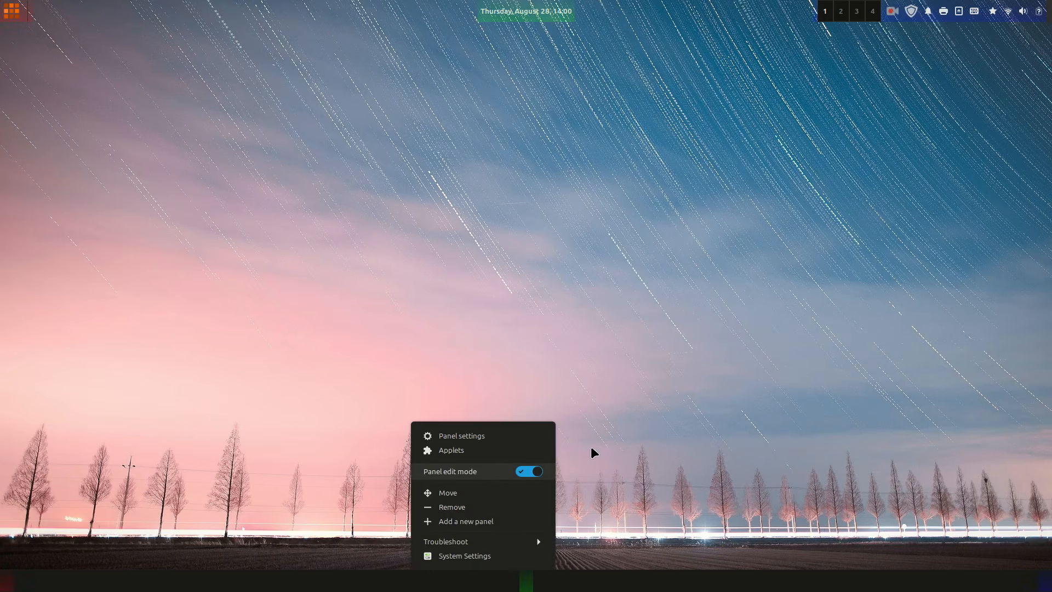
Step: Set the new lower panel's height to 45 and its visibility to Auto hide panel, and close its settings
{"action": "left_click", "coordinate": [470, 436]}
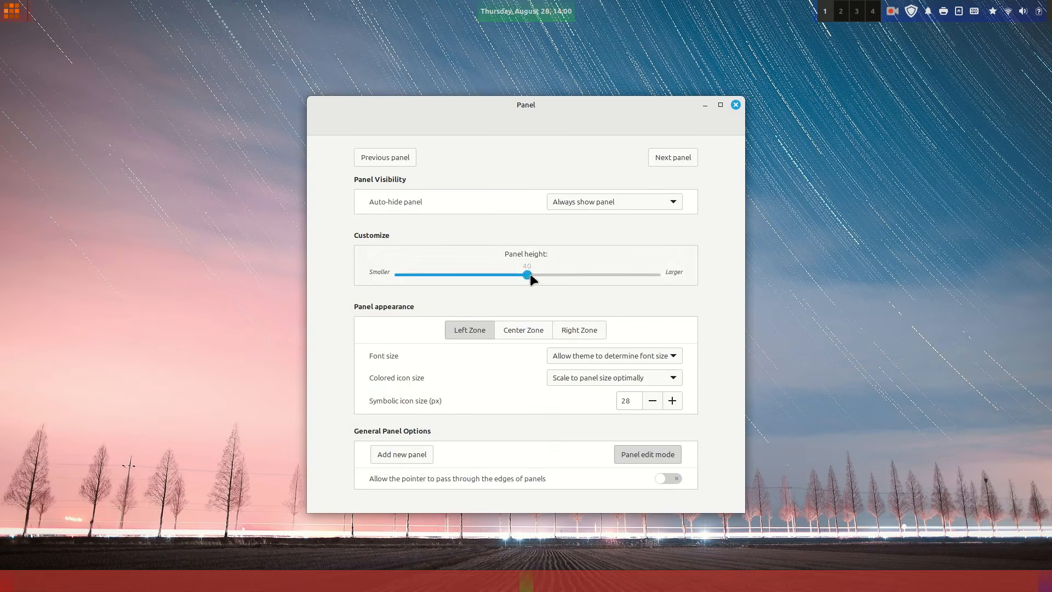
{"action": "left_click_drag", "start_coordinate": [547, 274], "coordinate": [560, 275]}
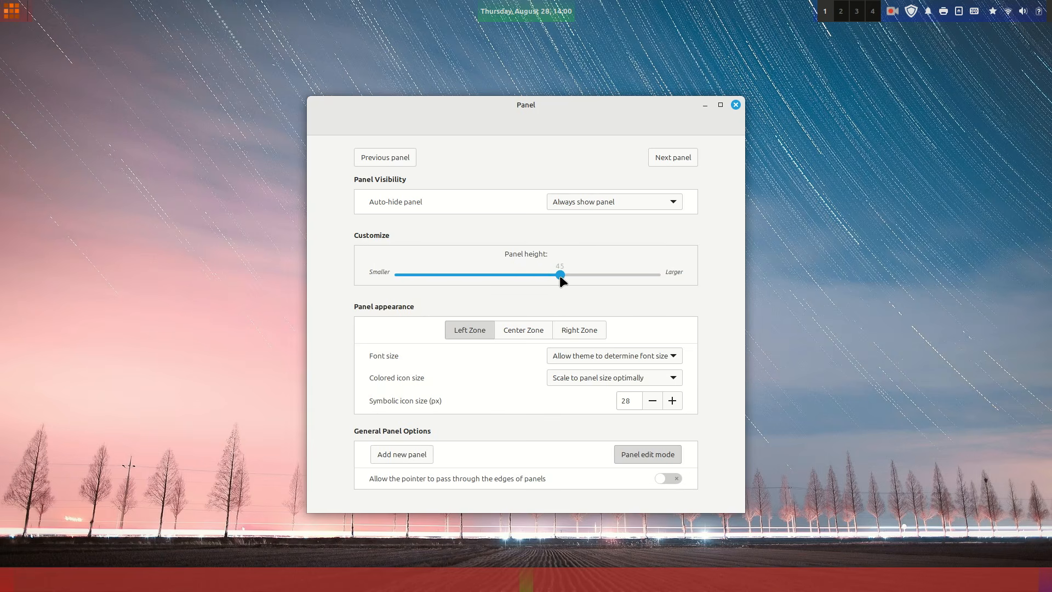
{"action": "left_click", "coordinate": [618, 202]}
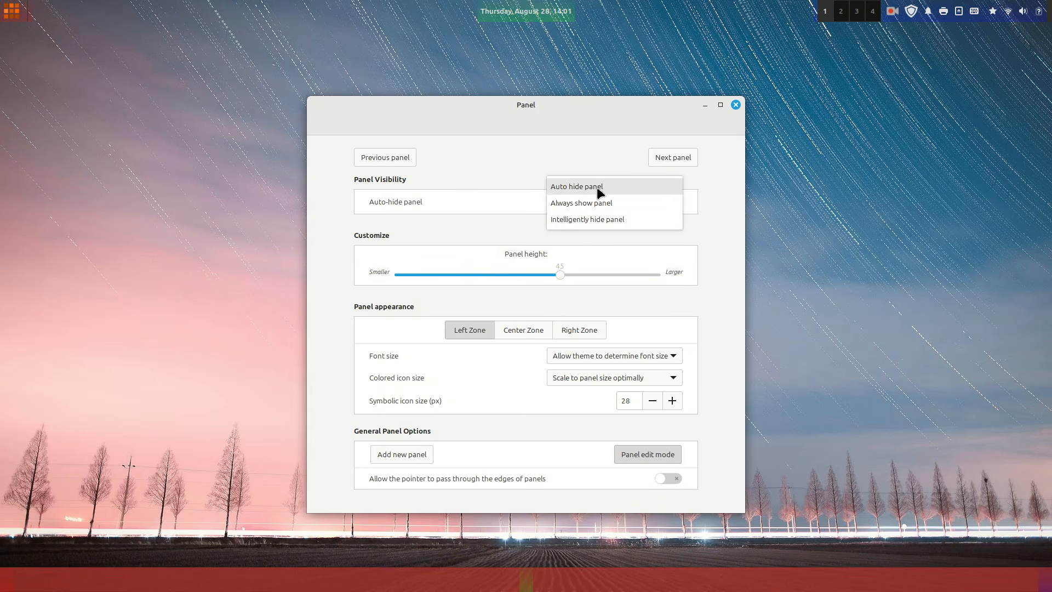
{"action": "left_click", "coordinate": [596, 186]}
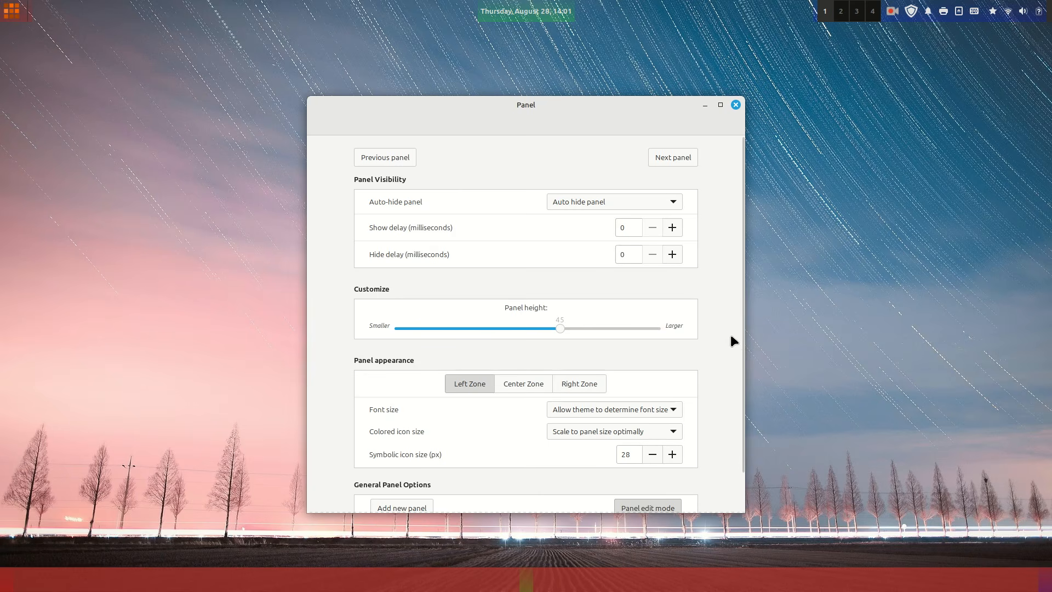
{"action": "left_click_drag", "start_coordinate": [741, 328], "coordinate": [741, 416]}
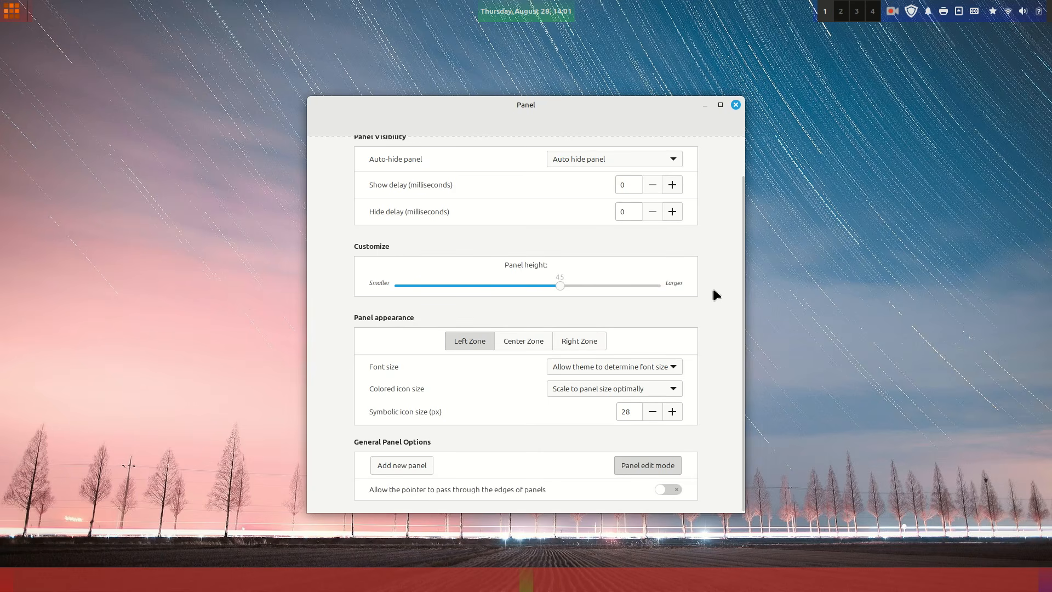
{"action": "left_click", "coordinate": [735, 106]}
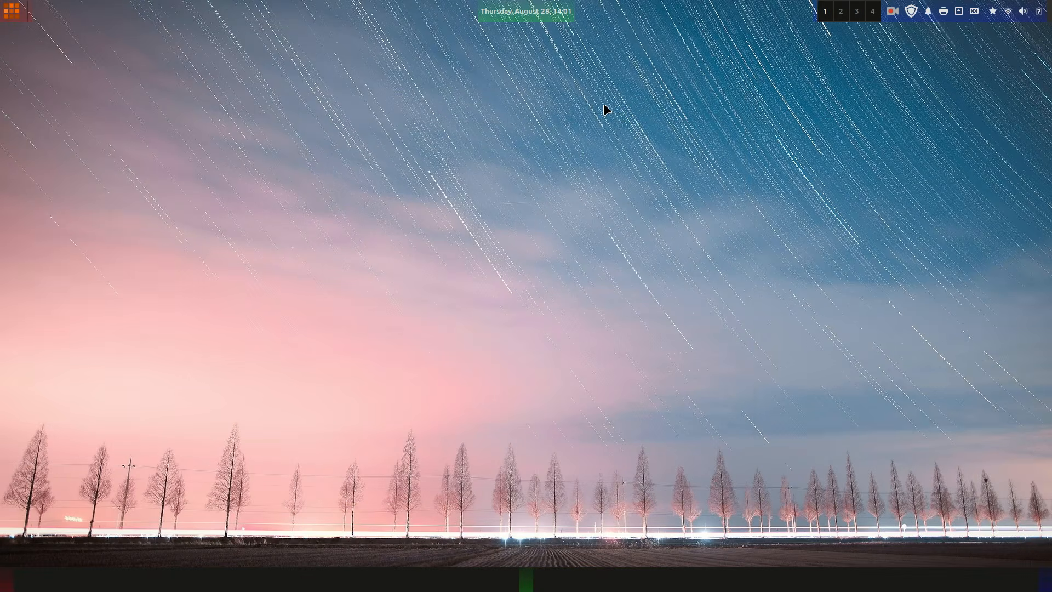
Step: Search the applets for "gro" and add the matching window list applet to the lower desktop panel
{"action": "right_click", "coordinate": [527, 583]}
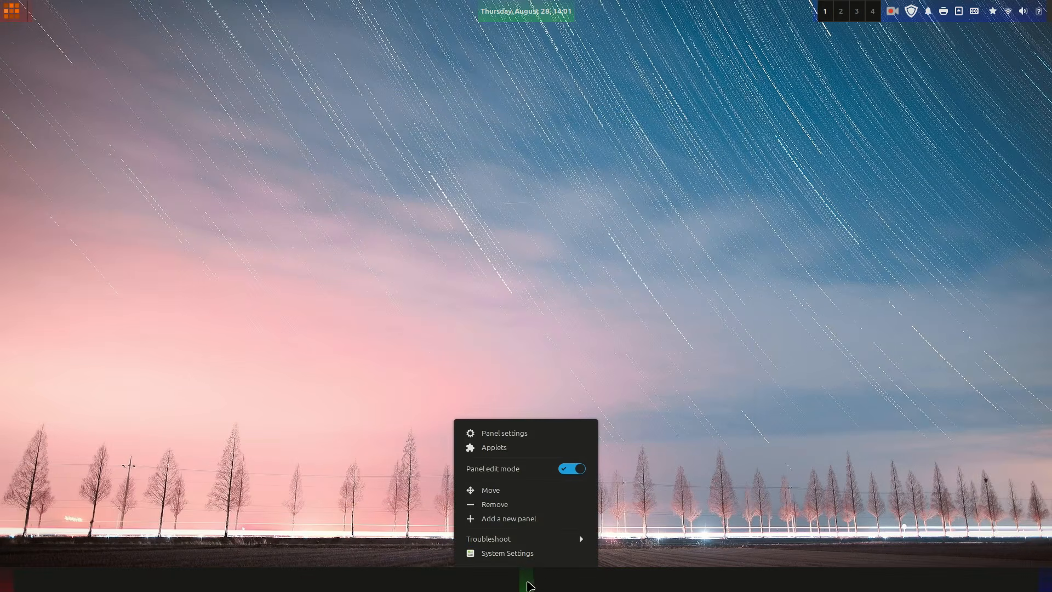
{"action": "left_click", "coordinate": [499, 447]}
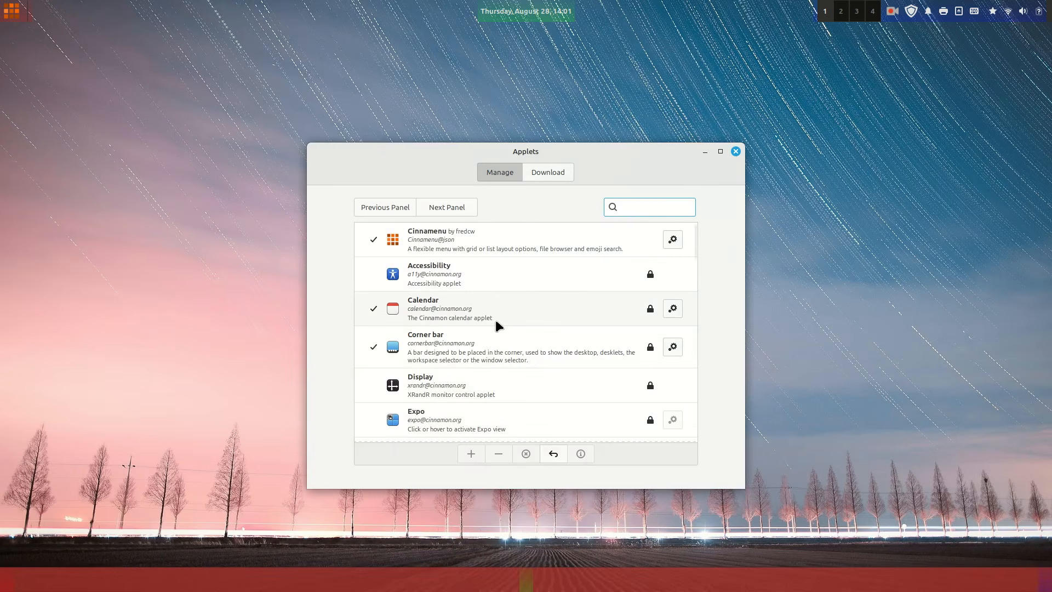
{"action": "type", "text": "g"}
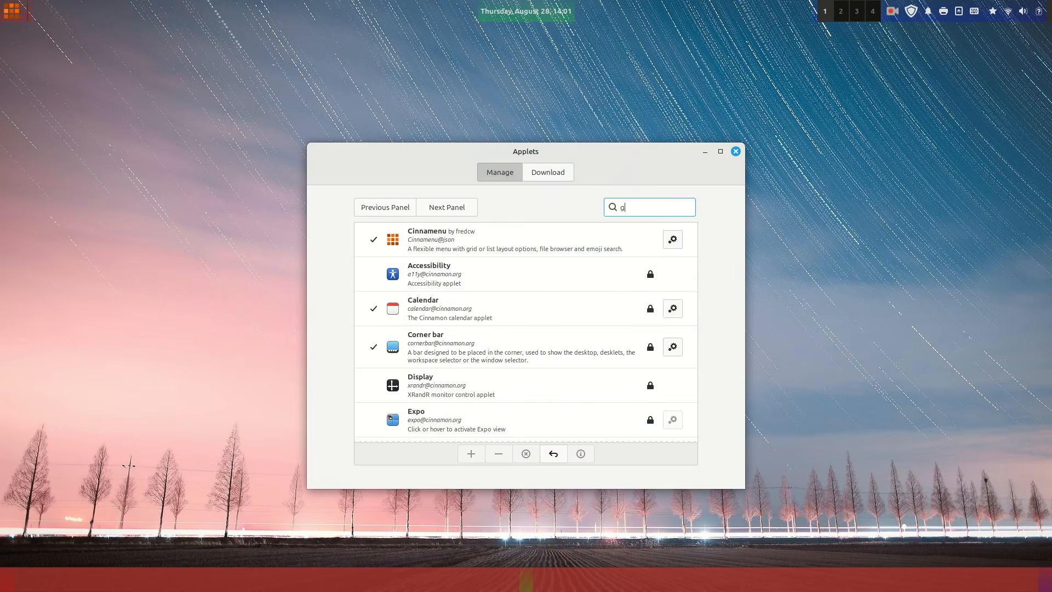
{"action": "type", "text": "ro"}
{"action": "left_click", "coordinate": [517, 233]}
{"action": "left_click", "coordinate": [471, 454]}
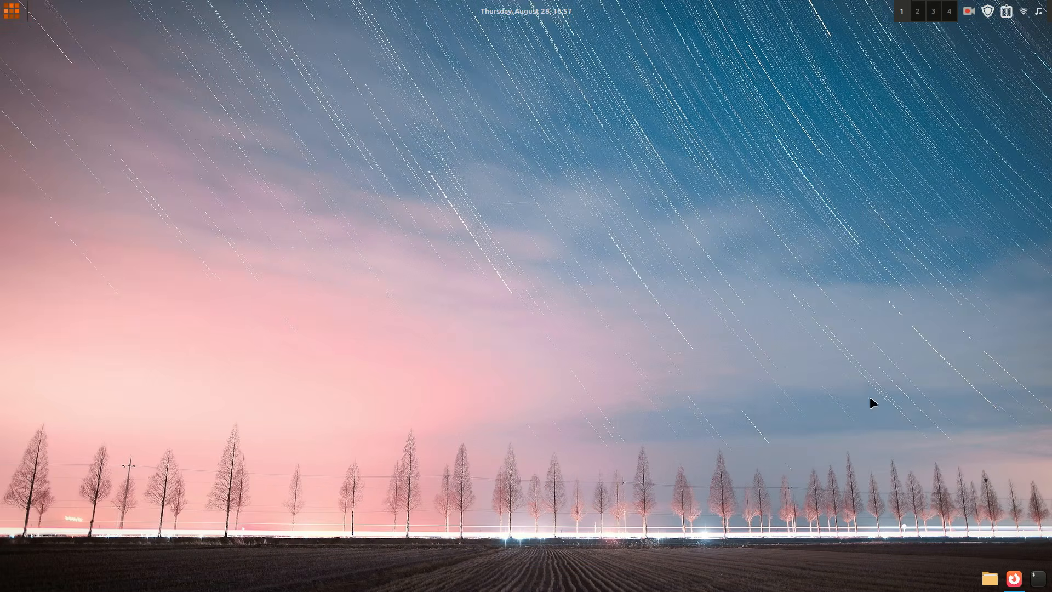
Step: Enable panel edit mode and move the lower panel's application icons from the right zone to the centre zone
{"action": "right_click", "coordinate": [980, 584]}
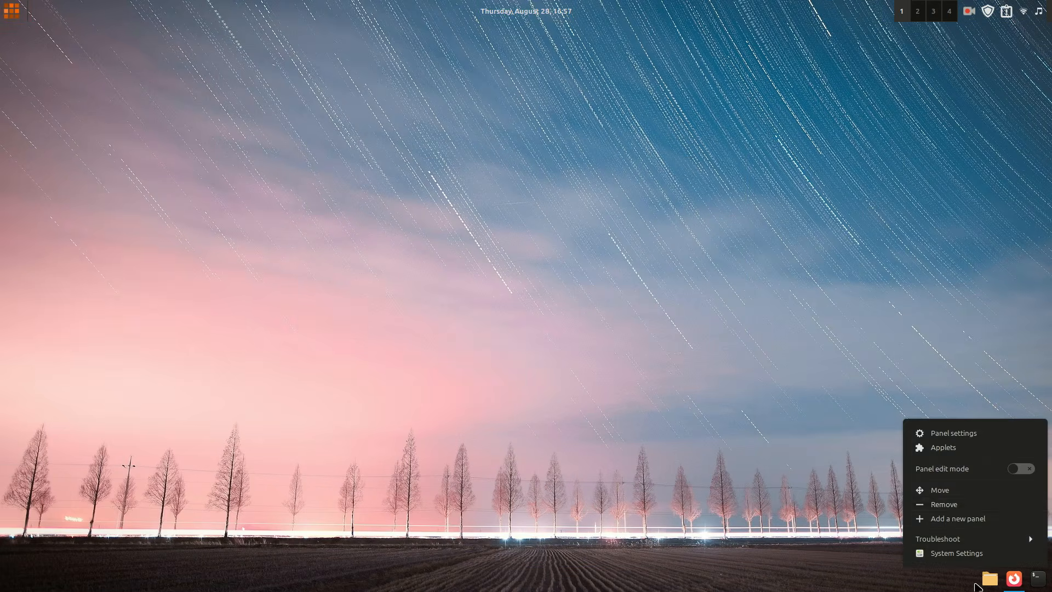
{"action": "left_click", "coordinate": [1022, 470]}
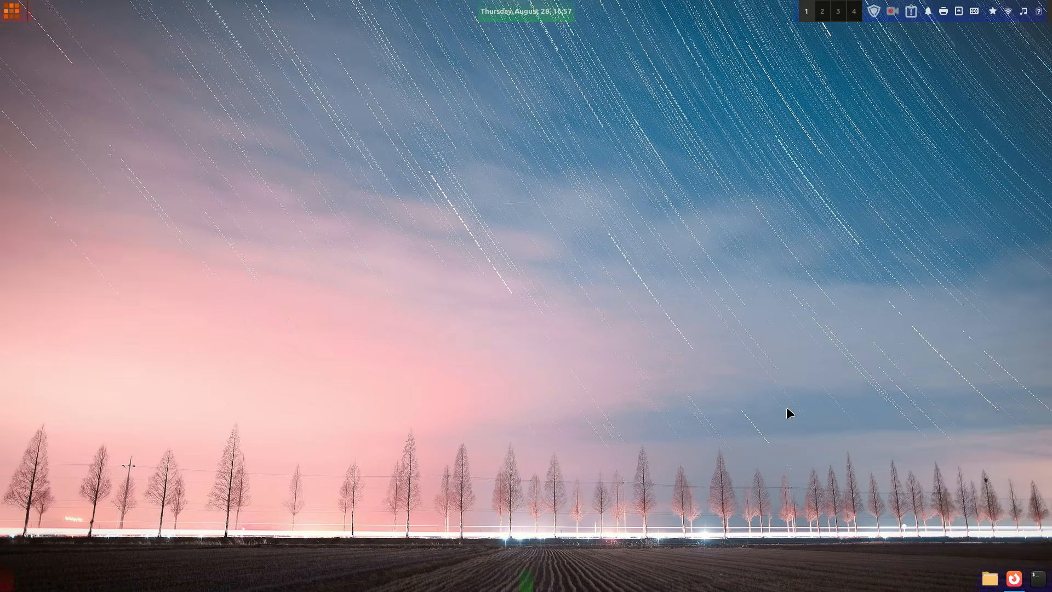
{"action": "left_click_drag", "start_coordinate": [989, 584], "coordinate": [522, 586]}
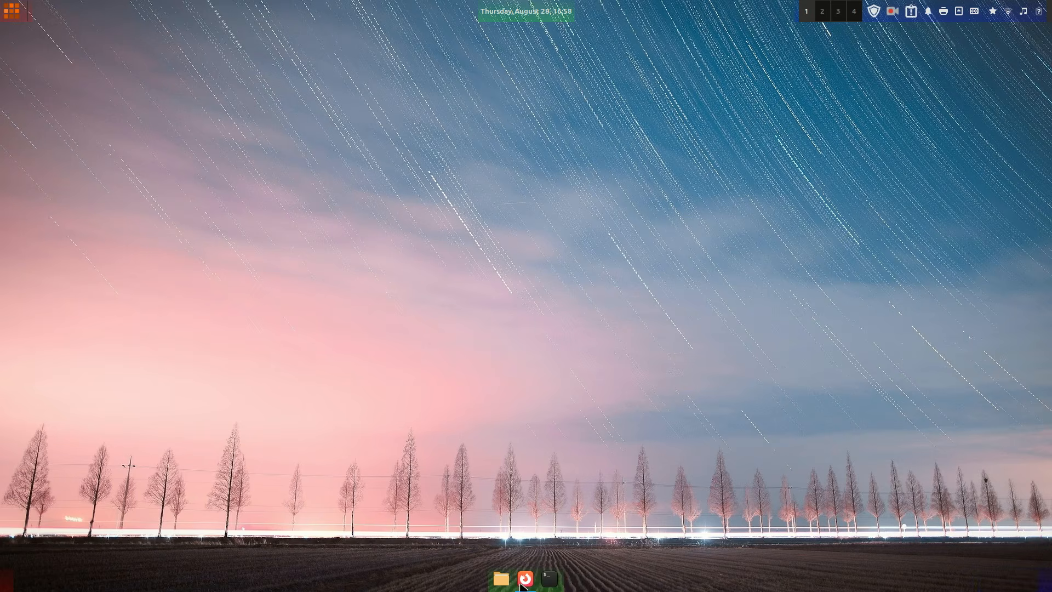
Step: Set the lower panel's height to 50 and its visibility to Always show panel, and close its settings
{"action": "right_click", "coordinate": [582, 586]}
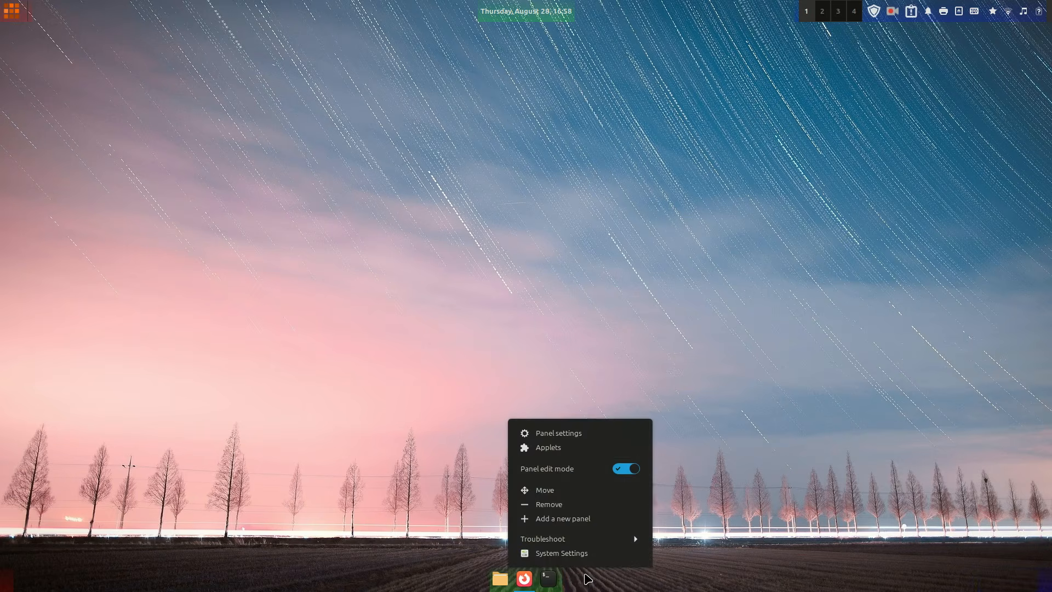
{"action": "left_click", "coordinate": [559, 433]}
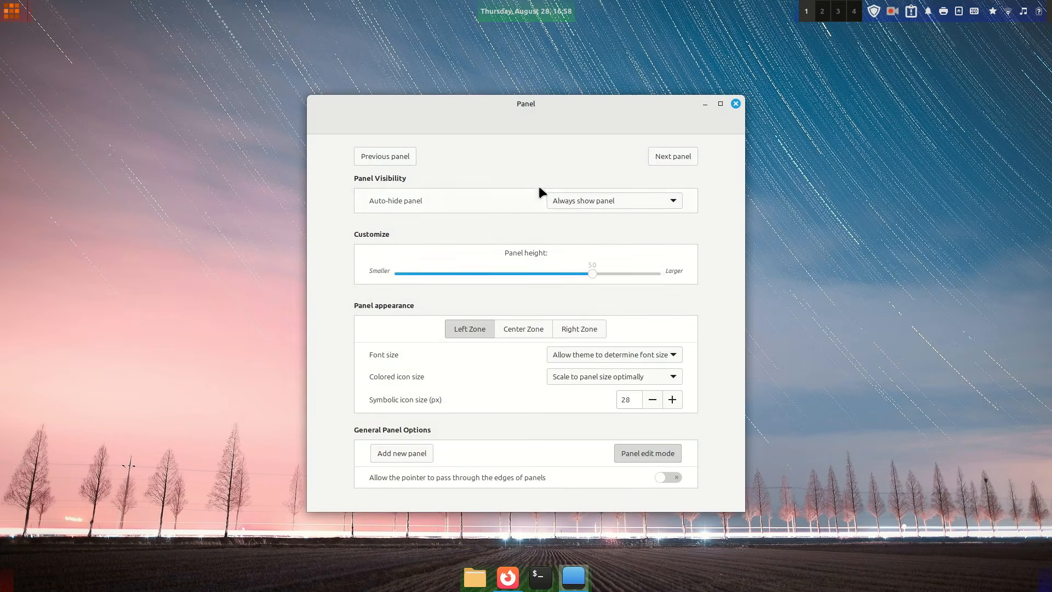
{"action": "left_click", "coordinate": [671, 202]}
{"action": "left_click", "coordinate": [605, 185]}
{"action": "left_click", "coordinate": [736, 103]}
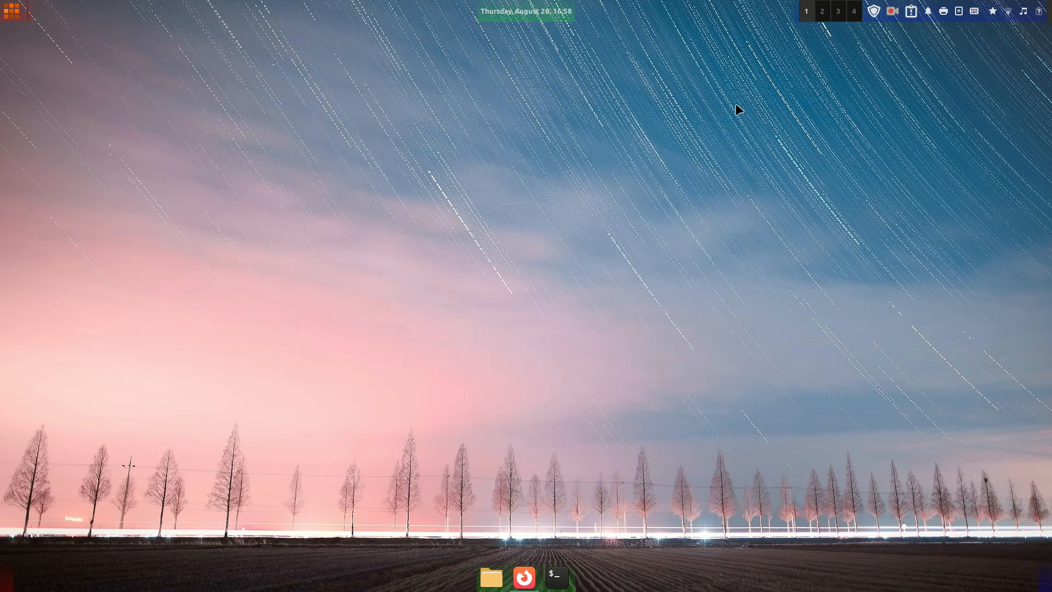
Step: Move the workspace switcher on the upper panel from the right zone to the left zone, beside the menu
{"action": "left_click_drag", "start_coordinate": [810, 13], "coordinate": [32, 13]}
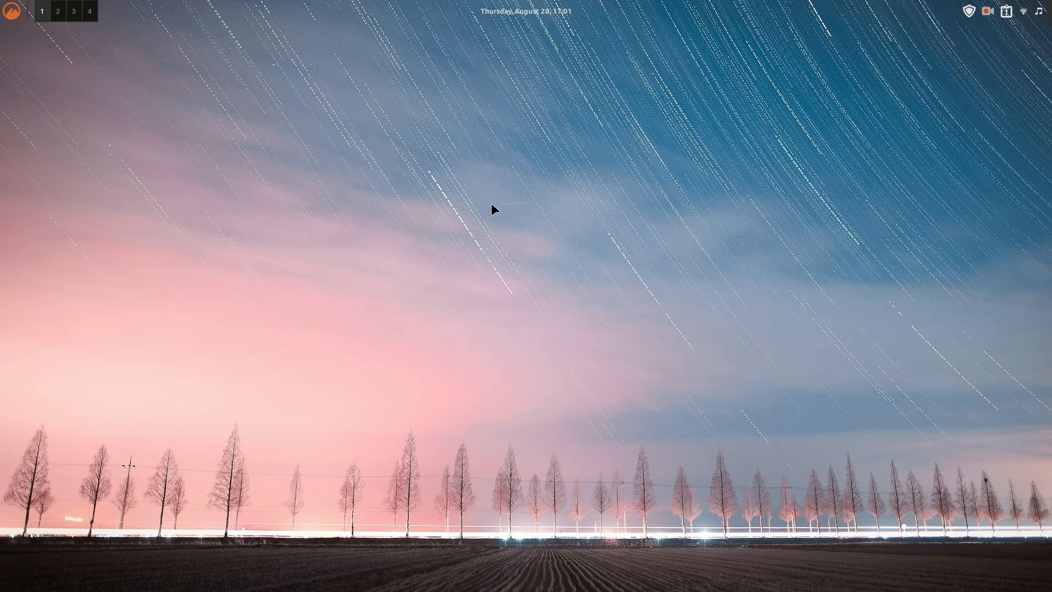
Step: Open the desklets in System Settings, search the downloadable ones for "weather" and install the Weather desklet
{"action": "left_click", "coordinate": [12, 11]}
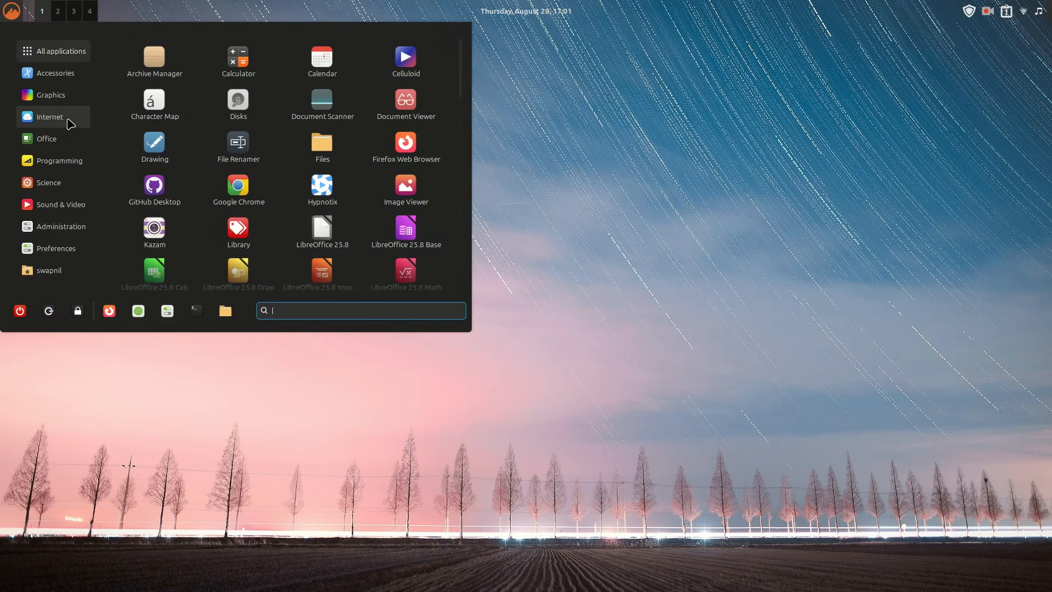
{"action": "left_click", "coordinate": [167, 310]}
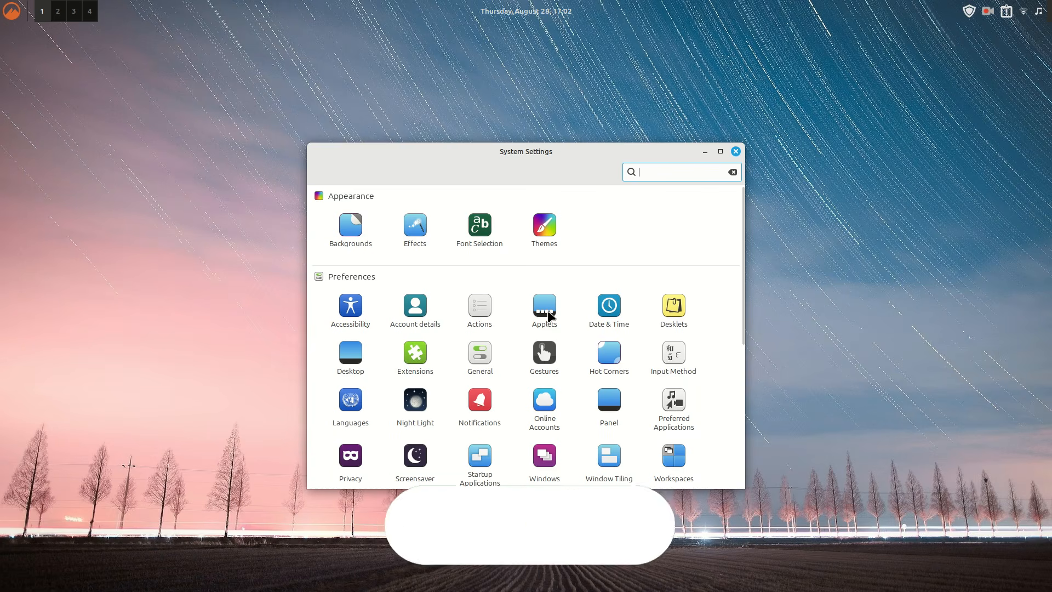
{"action": "left_click", "coordinate": [672, 310]}
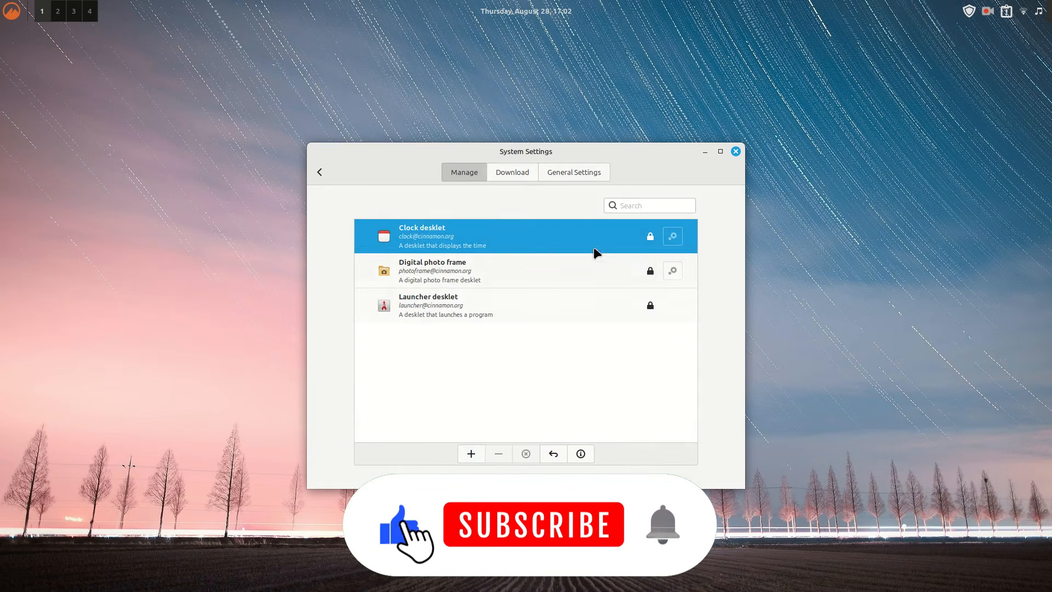
{"action": "left_click", "coordinate": [515, 175]}
{"action": "left_click", "coordinate": [628, 207]}
{"action": "type", "text": "weather"}
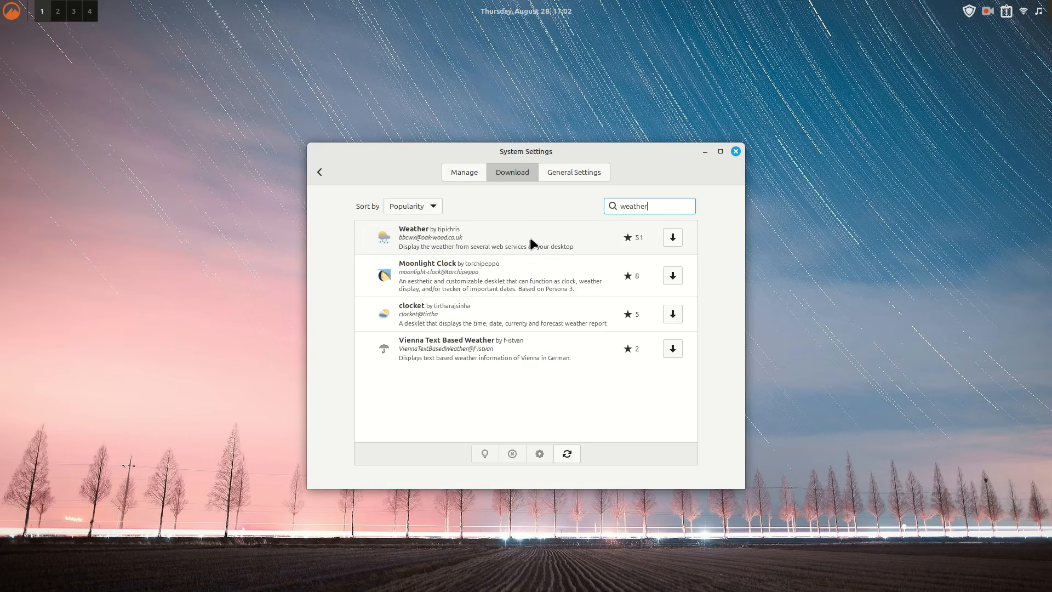
{"action": "left_click", "coordinate": [528, 234]}
{"action": "left_click", "coordinate": [672, 238]}
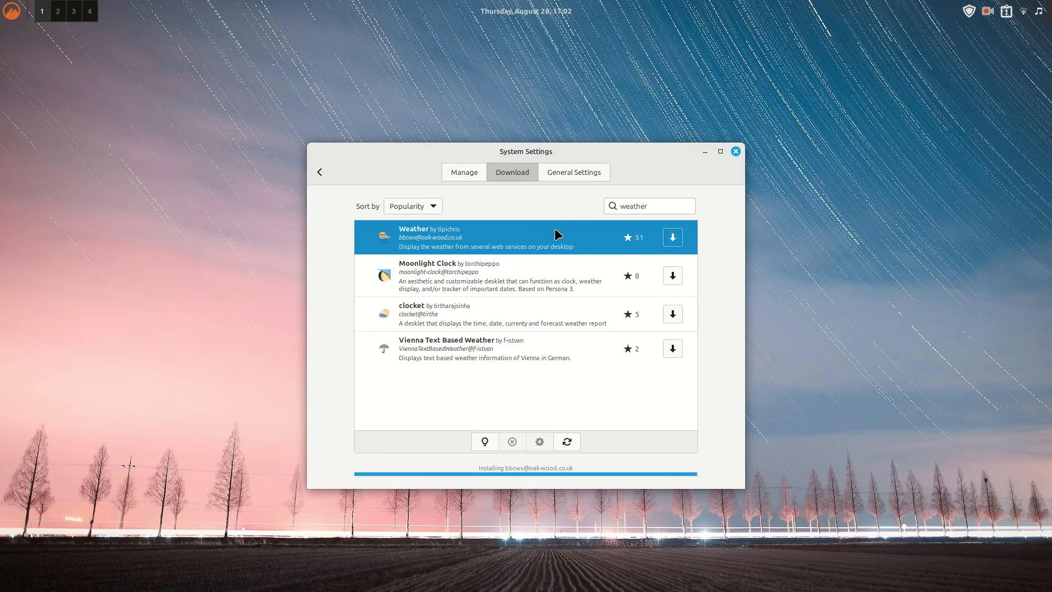
Step: Add the installed Weather desklet to the desktop and place it near the lower-right corner
{"action": "left_click", "coordinate": [463, 172]}
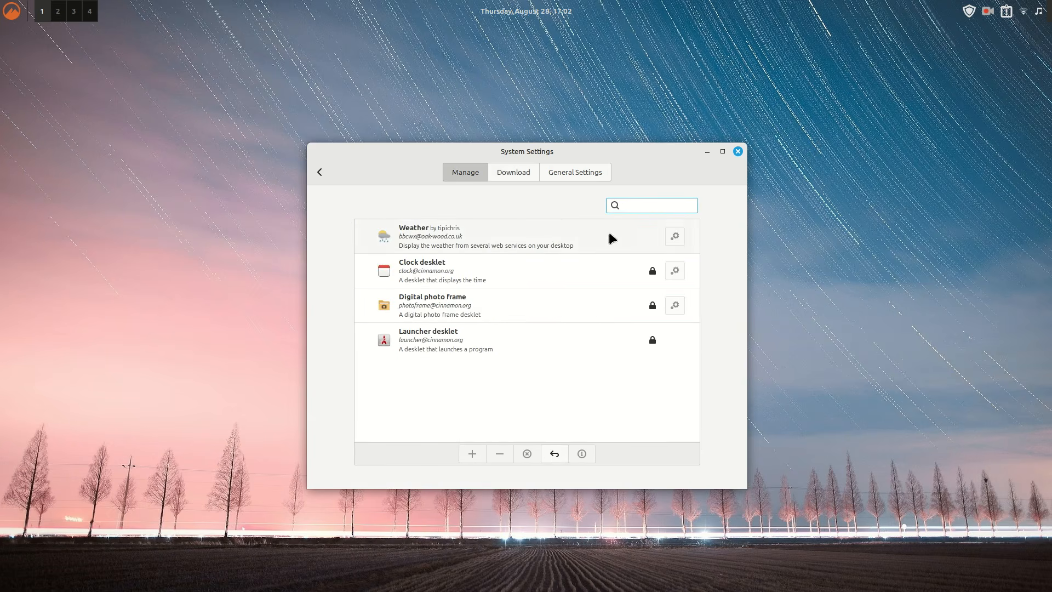
{"action": "left_click", "coordinate": [647, 244]}
{"action": "left_click", "coordinate": [472, 455]}
{"action": "left_click_drag", "start_coordinate": [158, 82], "coordinate": [924, 409]}
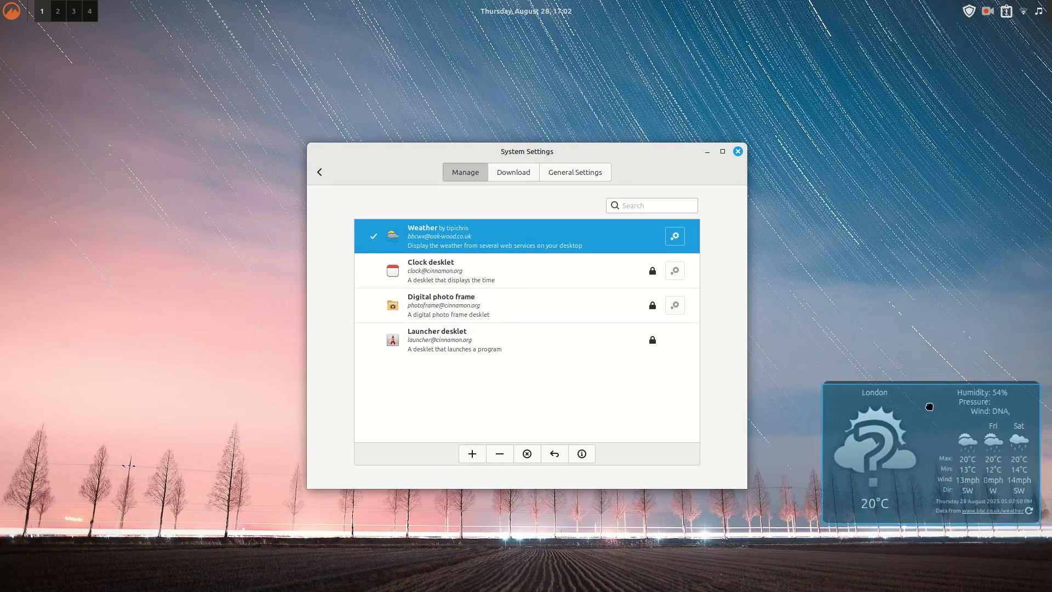
Step: Set the Weather desklet's data service to Open Weather Map Free and reposition the desklet so it fits fully on the desktop
{"action": "left_click", "coordinate": [675, 236]}
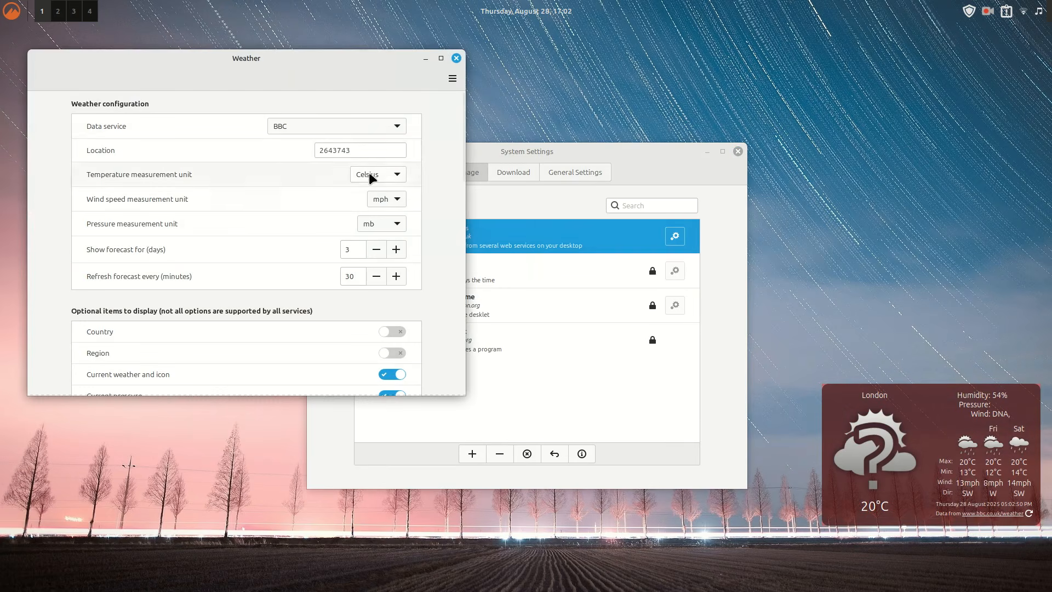
{"action": "left_click", "coordinate": [327, 127]}
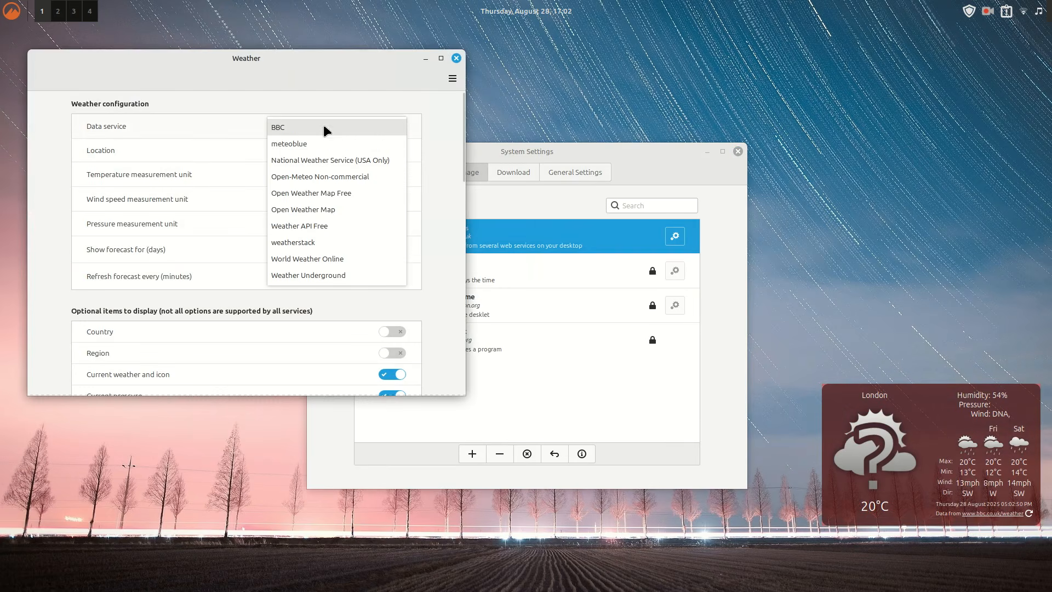
{"action": "left_click", "coordinate": [328, 193]}
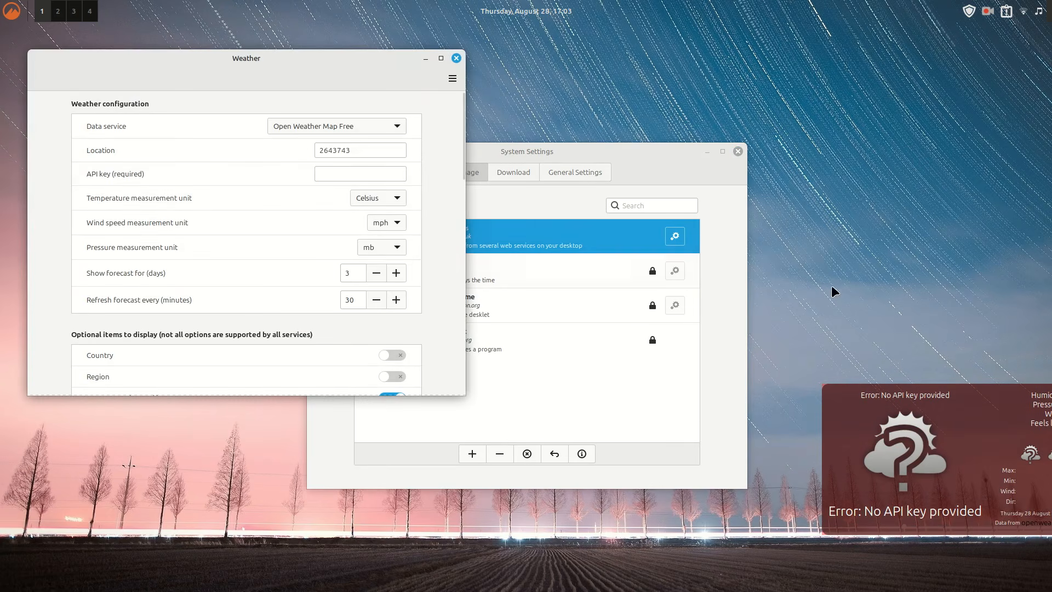
{"action": "left_click_drag", "start_coordinate": [841, 403], "coordinate": [787, 393]}
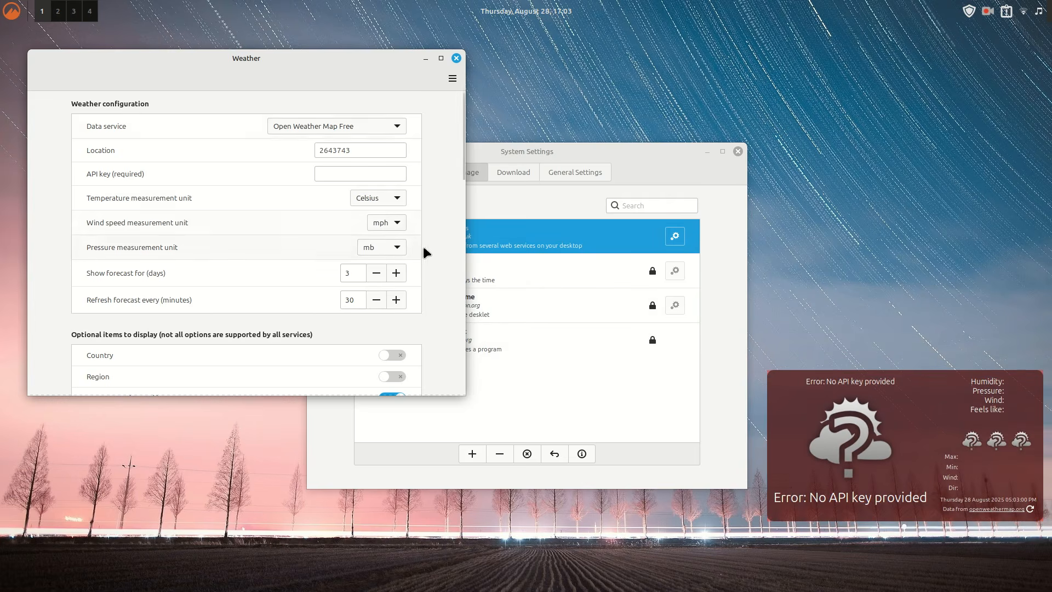
Step: Override the desktop theme for the Weather desklet, set its transparency to 0.00 and close its settings
{"action": "scroll", "coordinate": [444, 258], "scroll_direction": "down", "scroll_amount": 12}
{"action": "scroll", "coordinate": [443, 258], "scroll_direction": "down", "scroll_amount": 5}
{"action": "scroll", "coordinate": [430, 253], "scroll_direction": "up", "scroll_amount": 2}
{"action": "left_click_drag", "start_coordinate": [244, 195], "coordinate": [94, 196]}
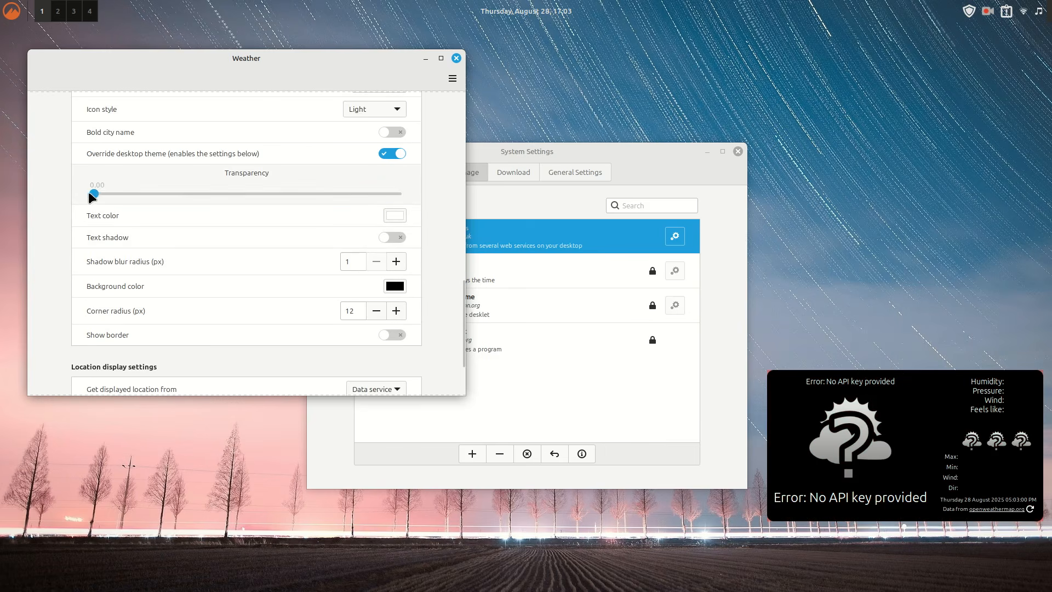
{"action": "left_click", "coordinate": [456, 58]}
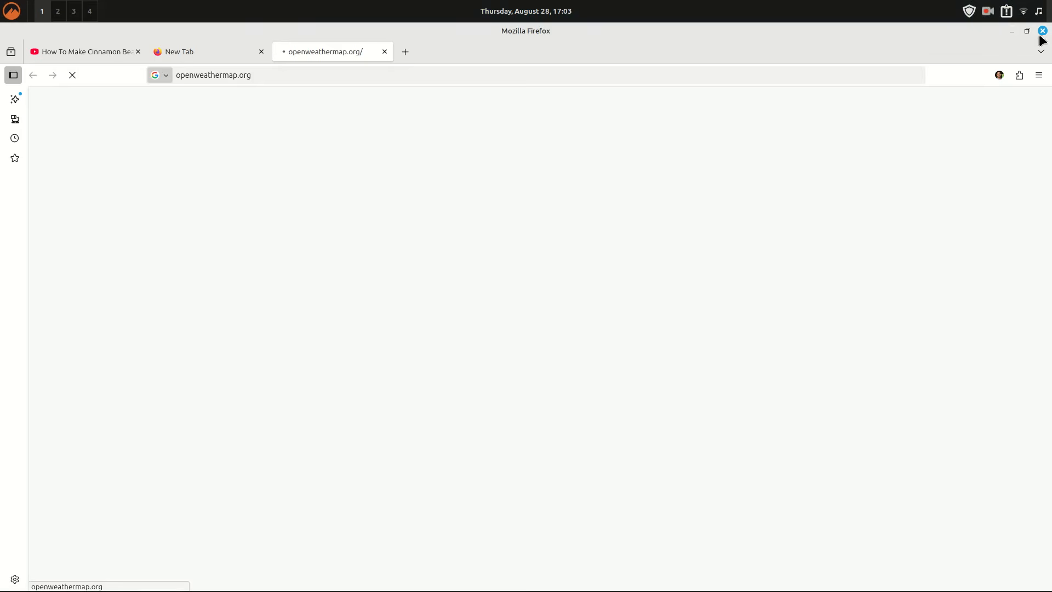
Step: Close the browser and System Settings windows, and move the Weather desklet to the desktop's upper-right corner
{"action": "left_click", "coordinate": [1042, 31]}
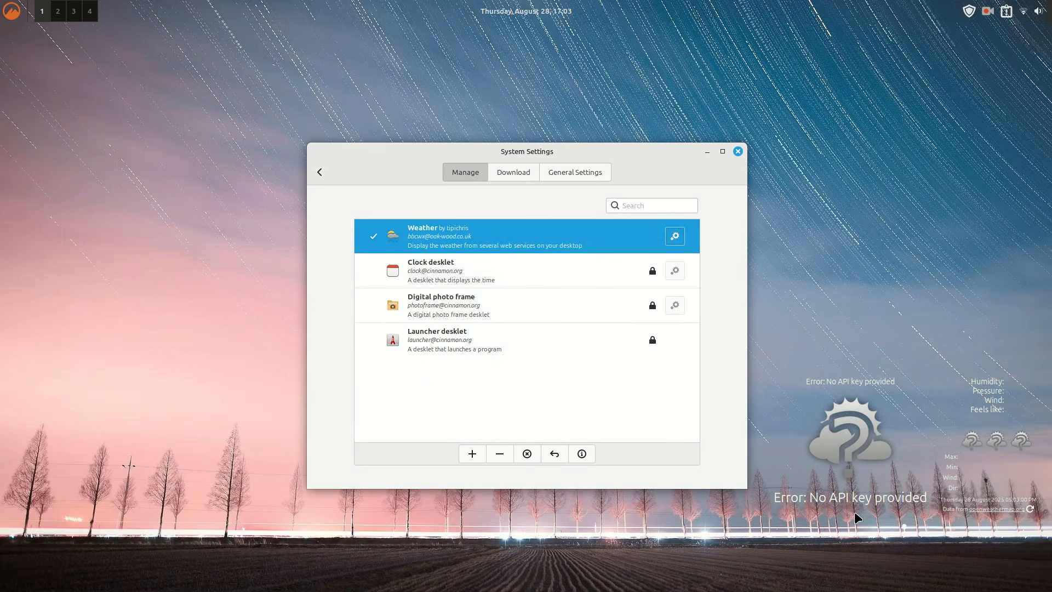
{"action": "left_click", "coordinate": [738, 151]}
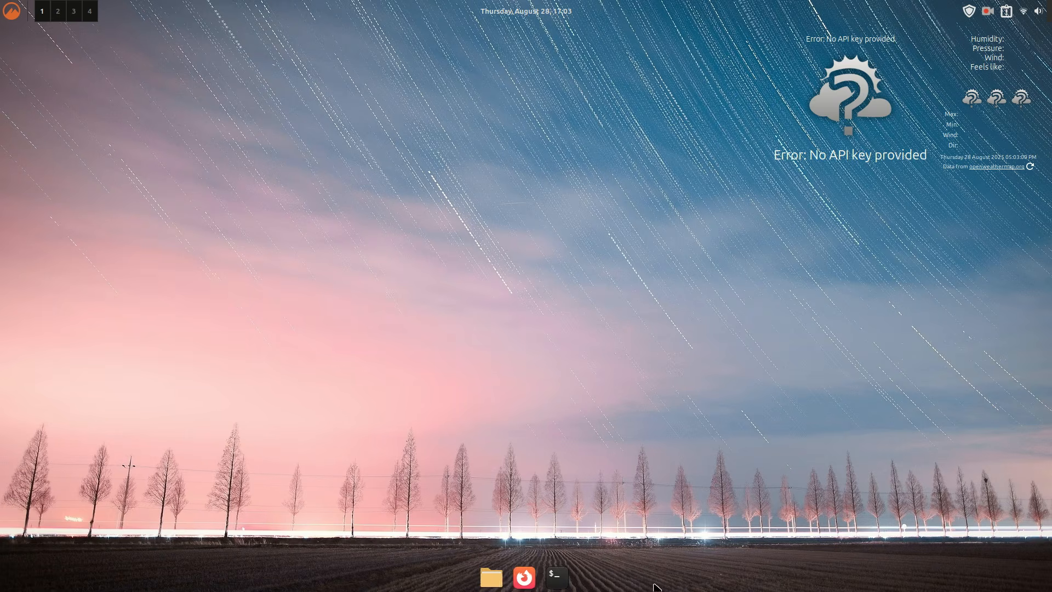
Step: In the file manager, copy the Vortex-Dark-Icons folder from the icons folder on drive C0
{"action": "left_click", "coordinate": [491, 577]}
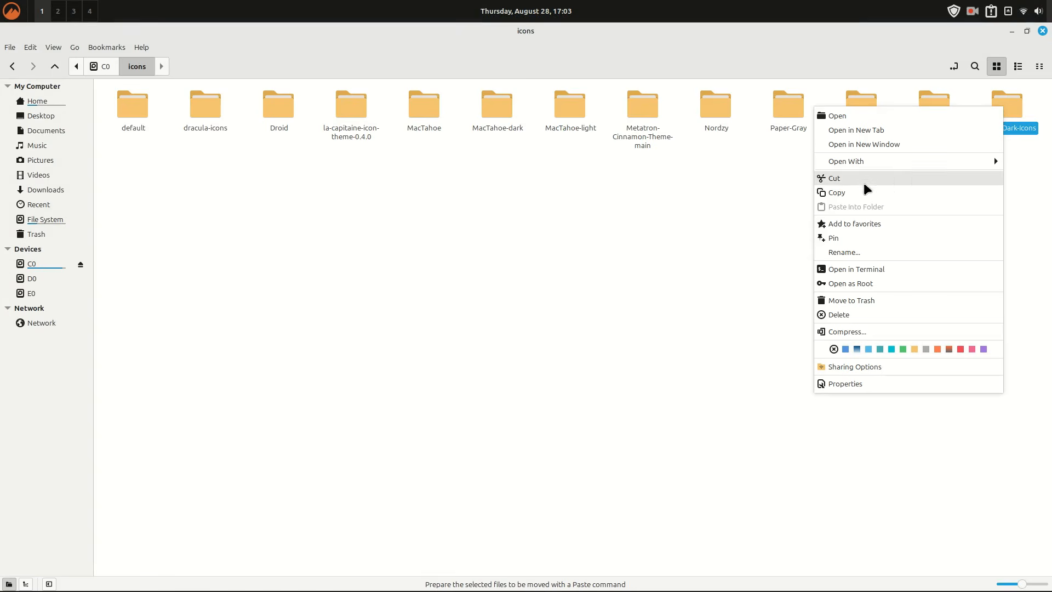
{"action": "left_click", "coordinate": [862, 192]}
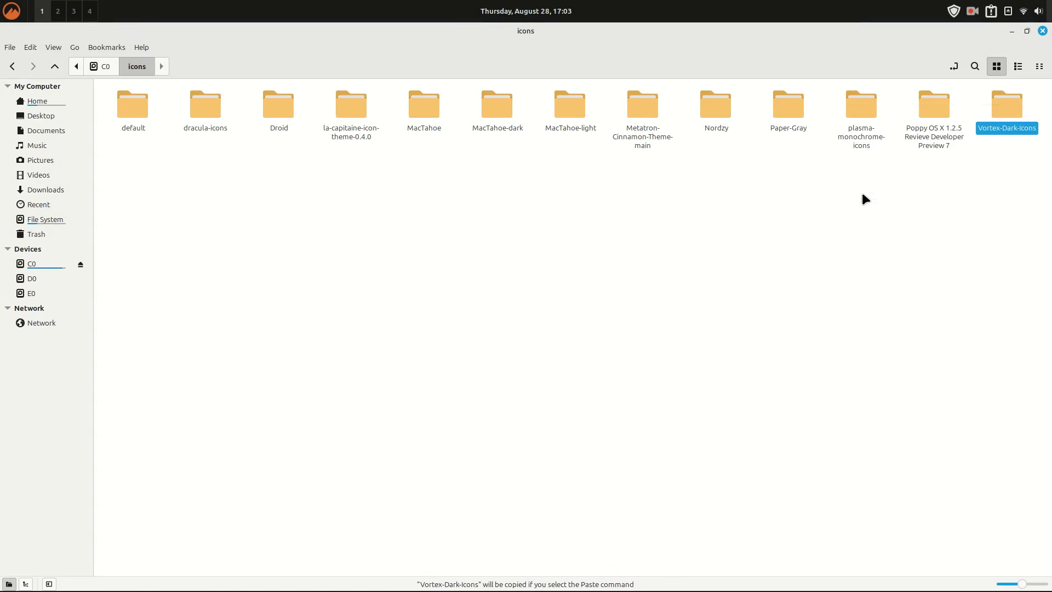
Step: Show hidden files in the home folder and open its .icons folder
{"action": "left_click", "coordinate": [44, 102]}
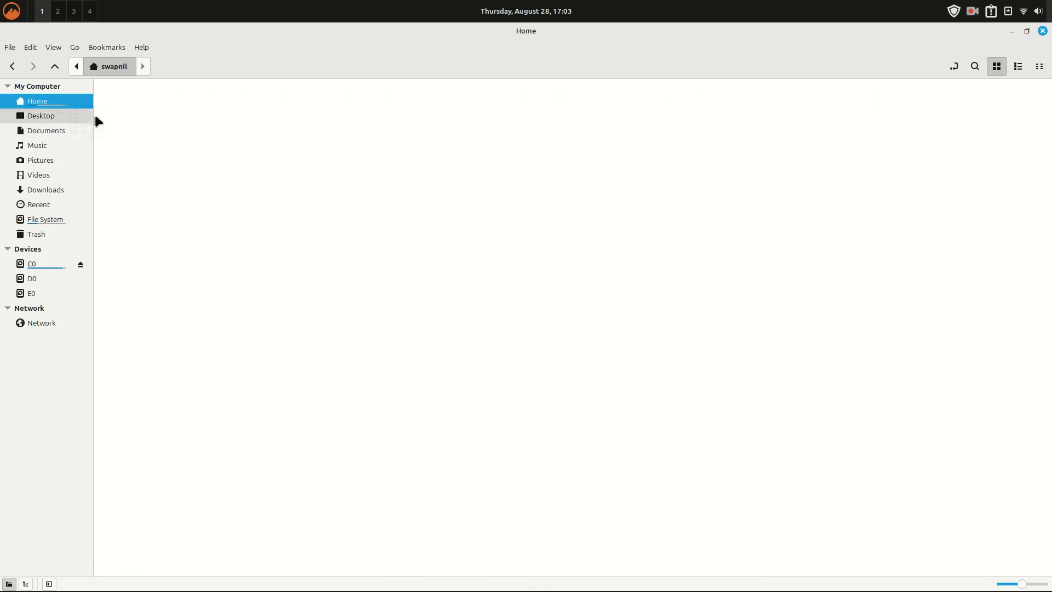
{"action": "left_click", "coordinate": [58, 50]}
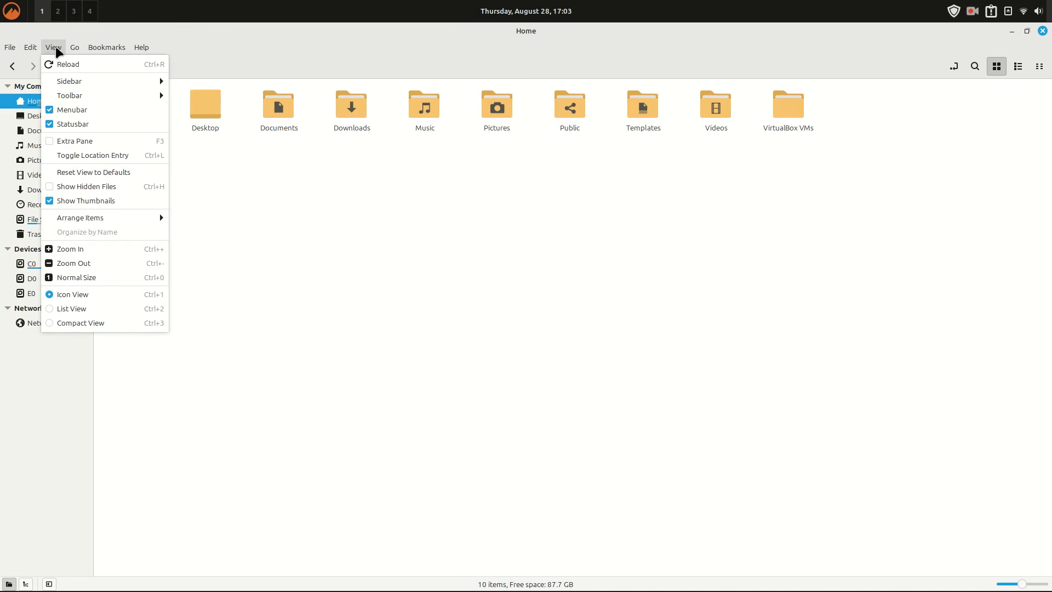
{"action": "left_click", "coordinate": [81, 188]}
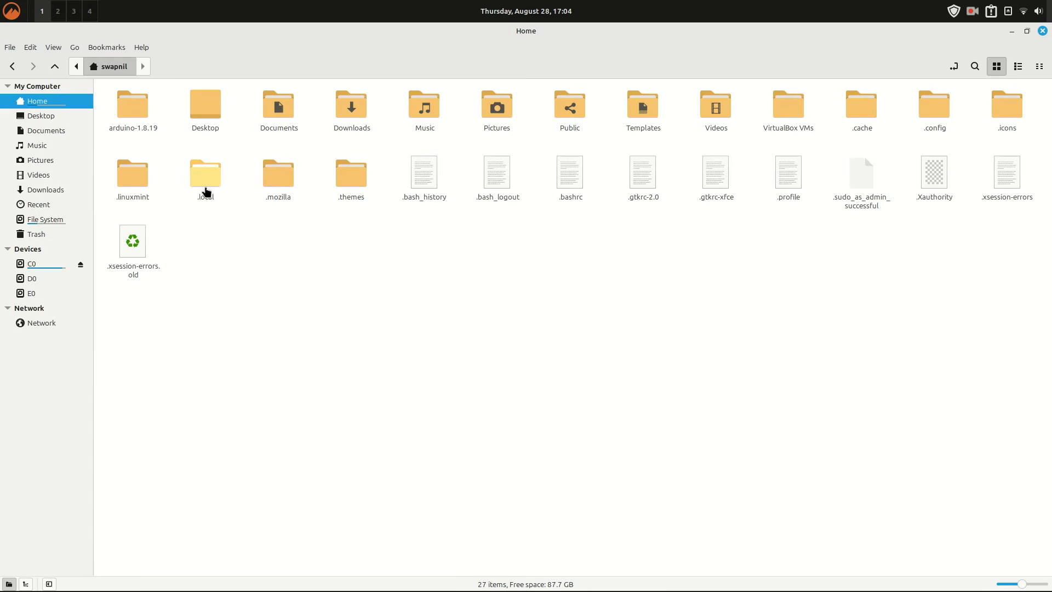
{"action": "double_click", "coordinate": [1018, 116]}
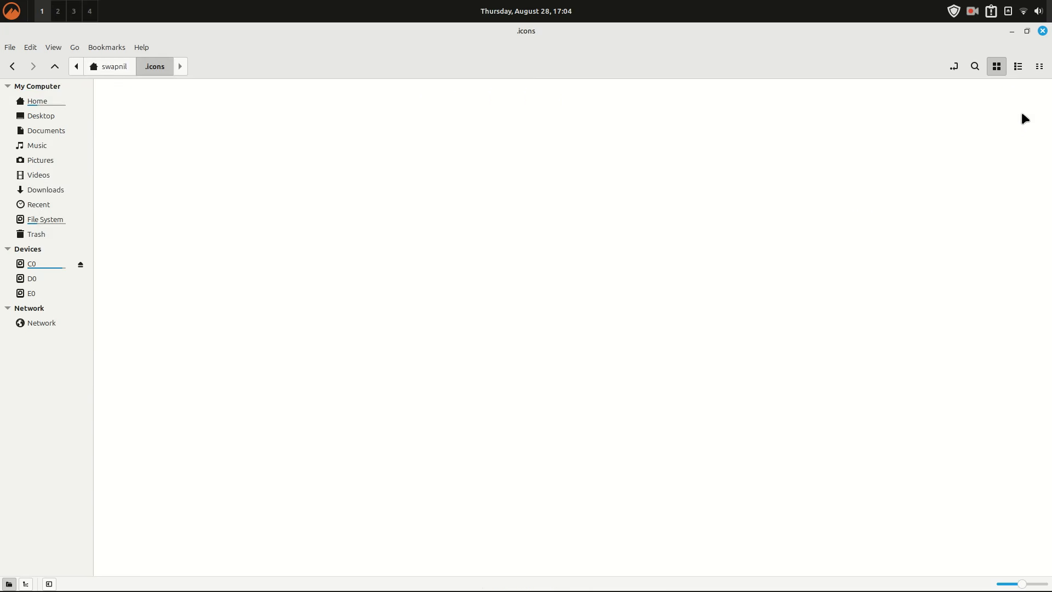
Step: Paste Vortex-Dark-Icons into .icons, merging the folders and replacing all conflicting files, and minimize the file manager
{"action": "right_click", "coordinate": [222, 120]}
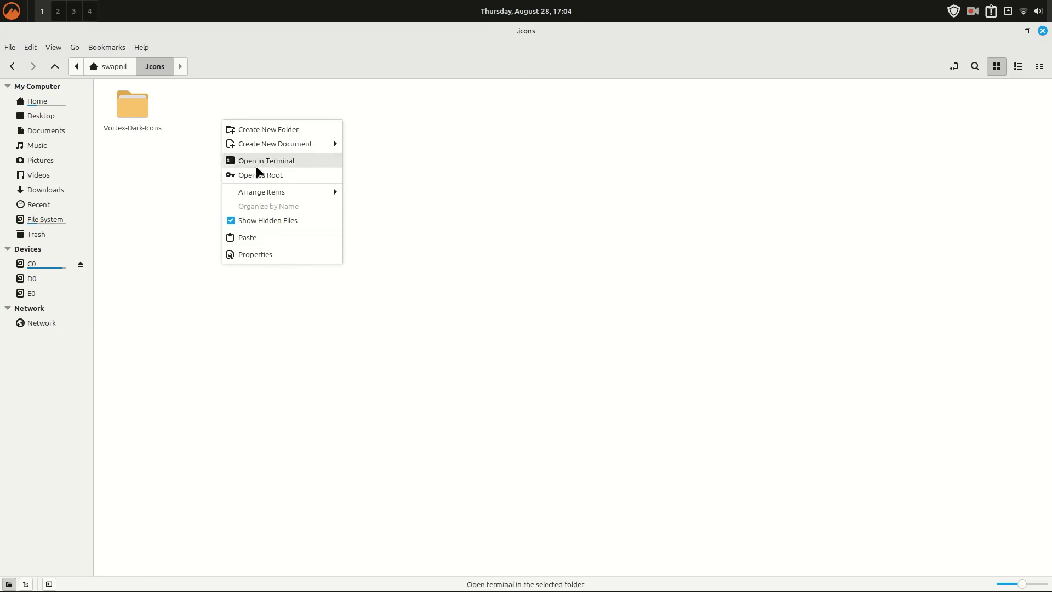
{"action": "left_click", "coordinate": [248, 237]}
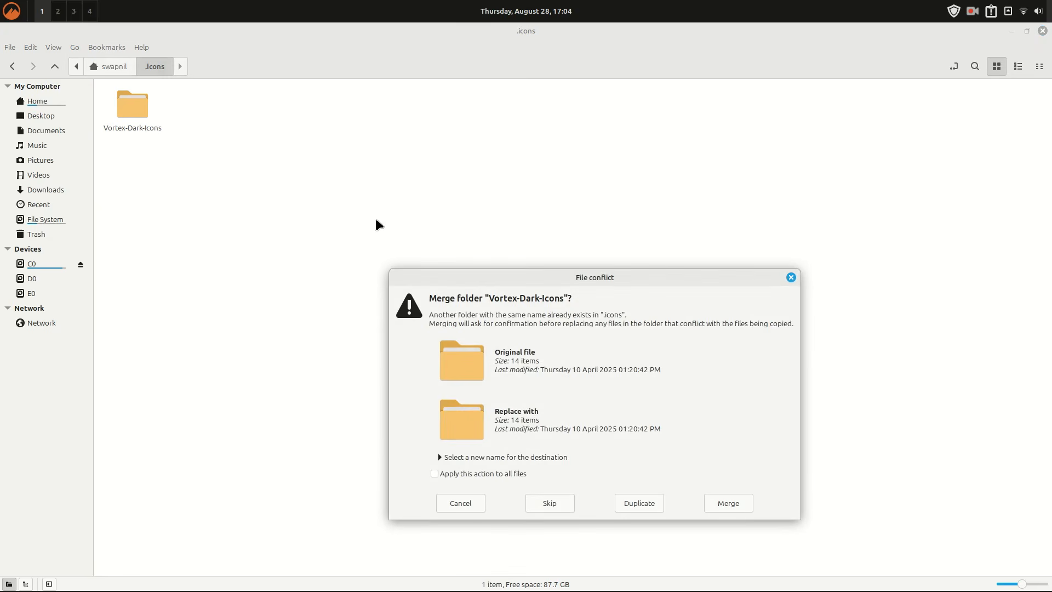
{"action": "left_click", "coordinate": [499, 475]}
{"action": "left_click", "coordinate": [726, 505]}
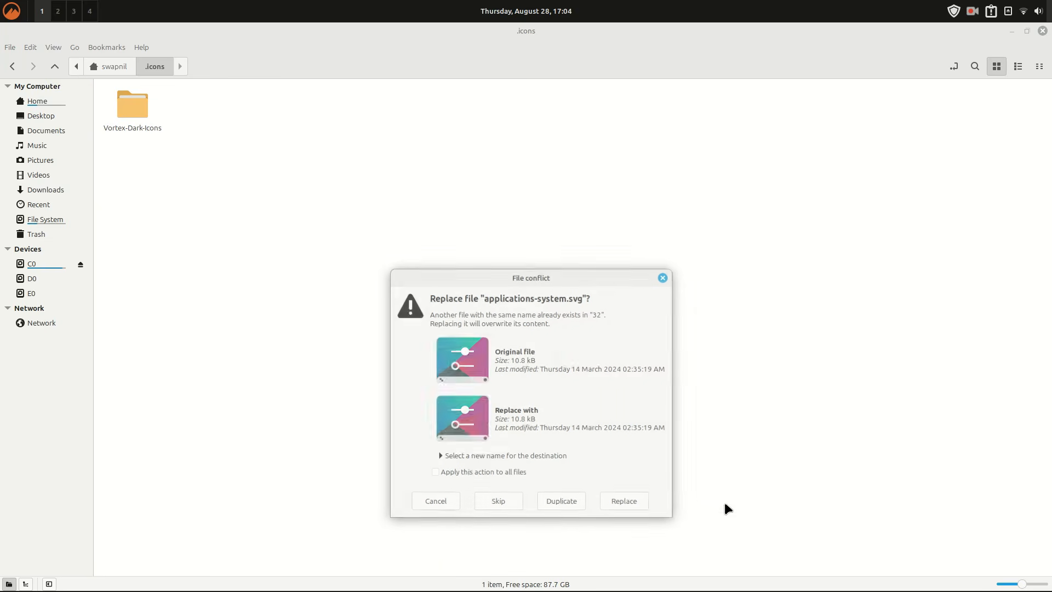
{"action": "left_click", "coordinate": [458, 476]}
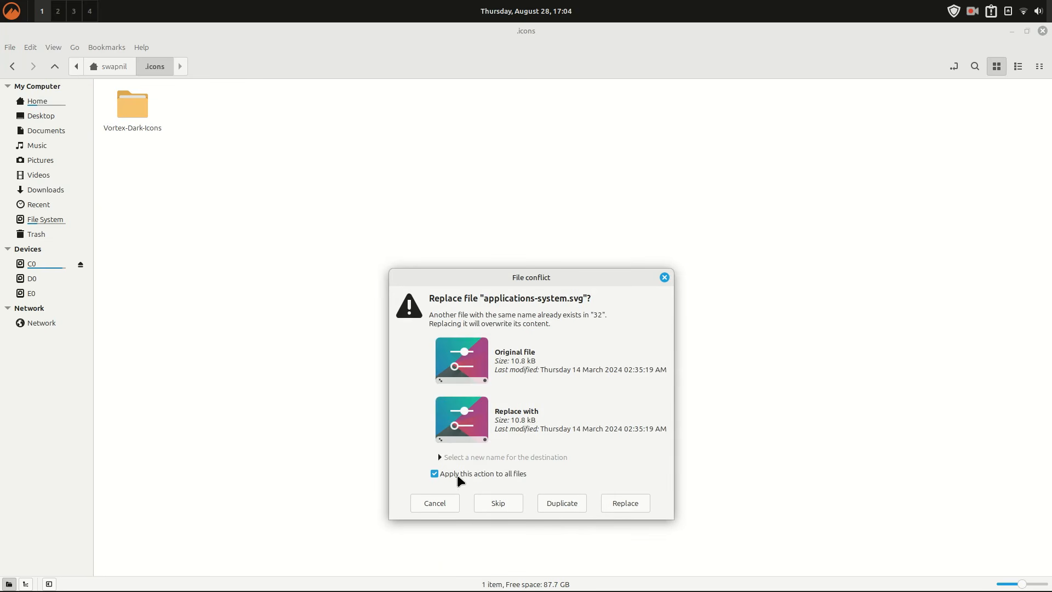
{"action": "left_click", "coordinate": [624, 503]}
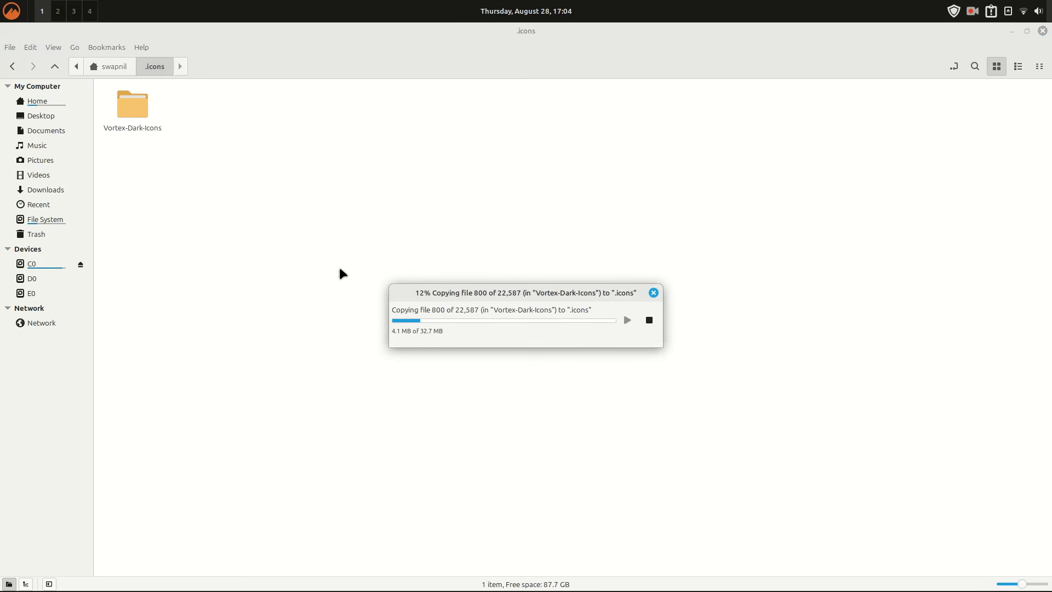
{"action": "left_click", "coordinate": [1013, 32]}
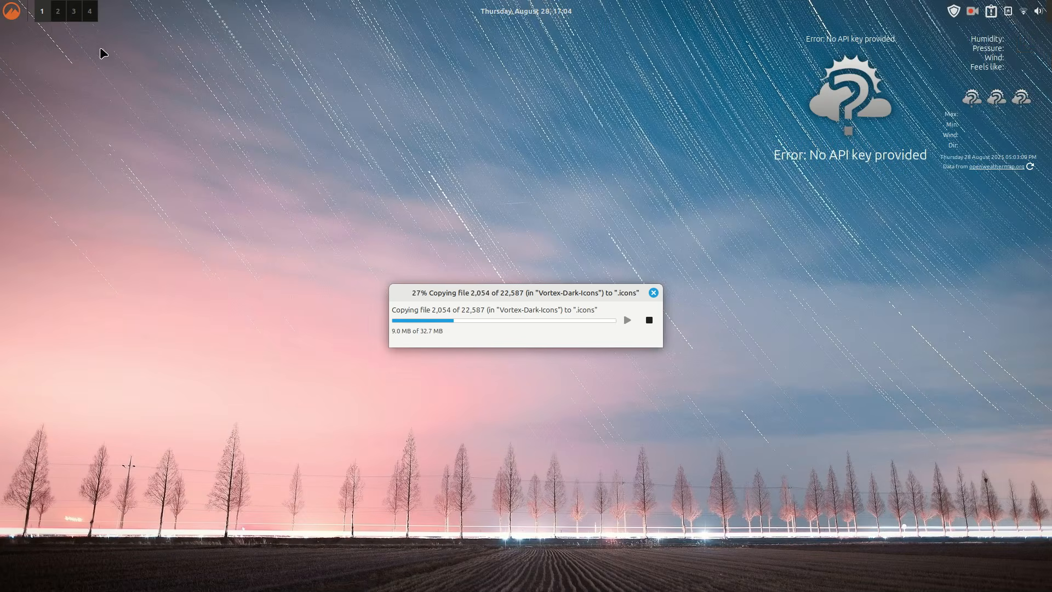
Step: Search the applications menu for "th" and open the Themes settings
{"action": "left_click", "coordinate": [12, 14]}
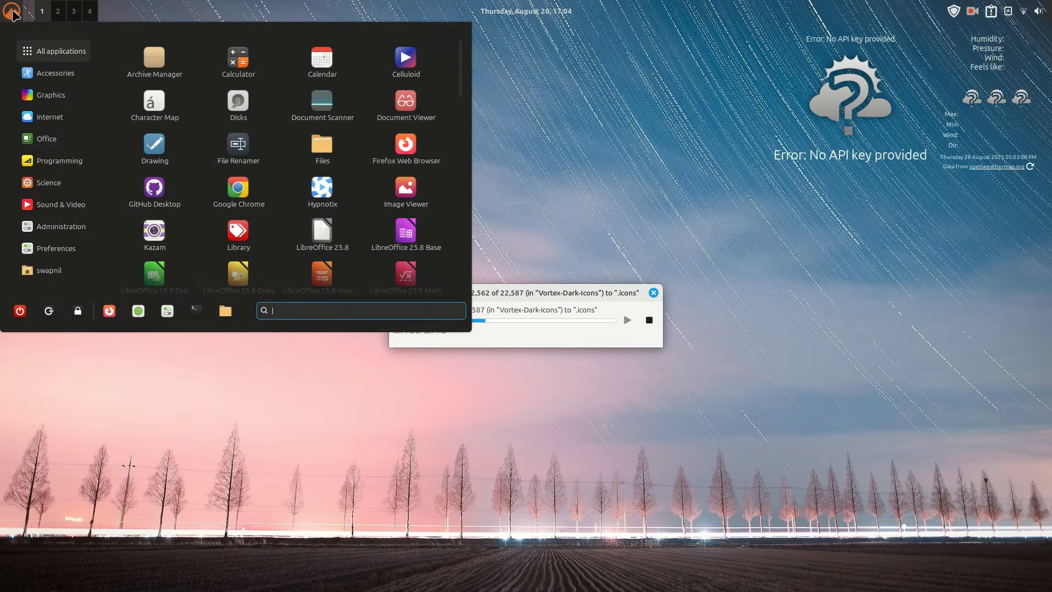
{"action": "scroll", "coordinate": [290, 309], "scroll_direction": "down", "scroll_amount": 2}
{"action": "scroll", "coordinate": [291, 313], "scroll_direction": "down", "scroll_amount": 8}
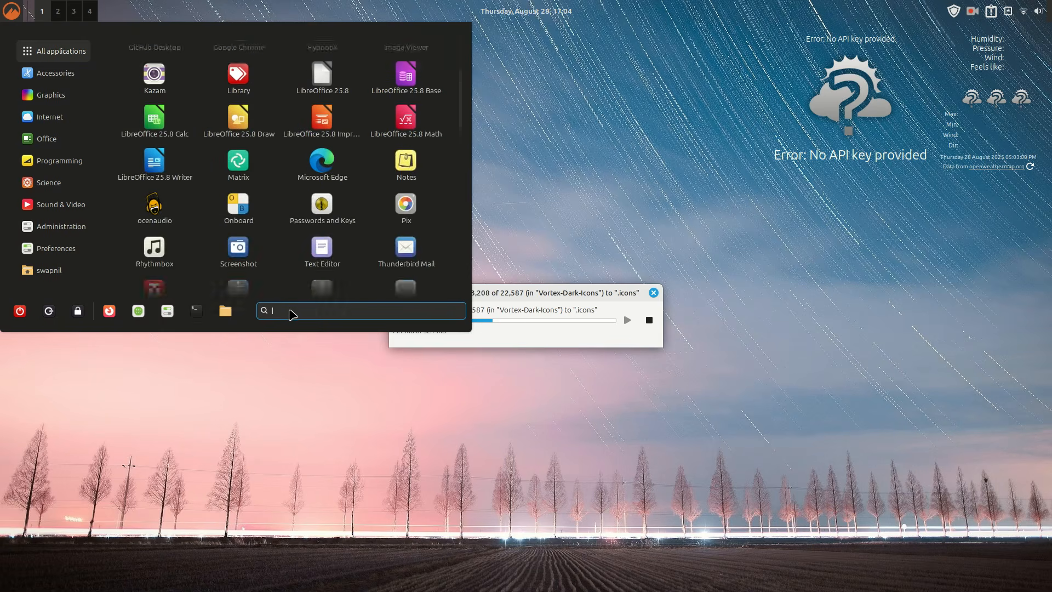
{"action": "type", "text": "th"}
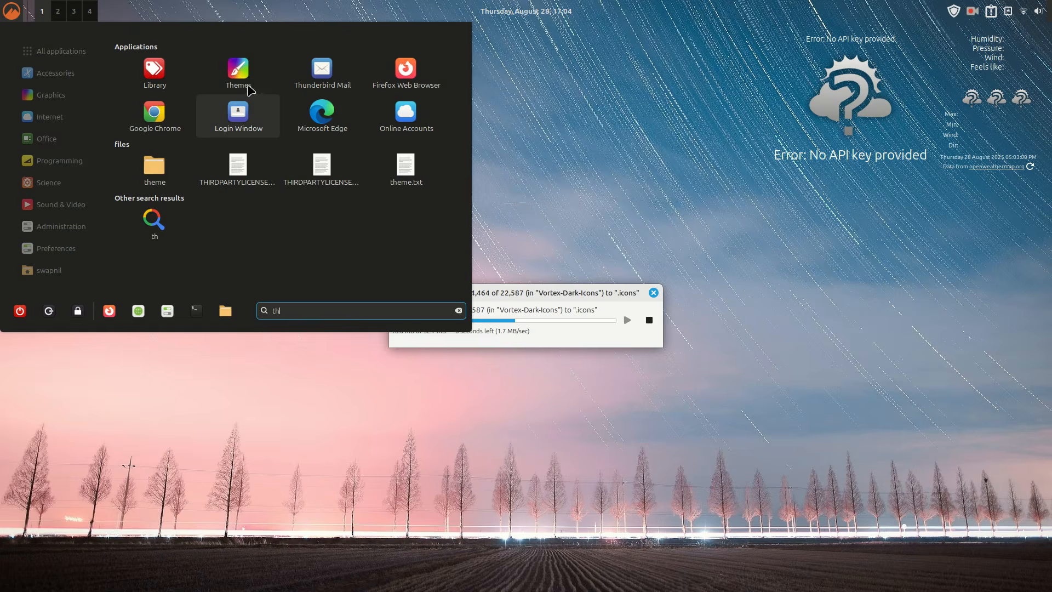
{"action": "left_click", "coordinate": [236, 82]}
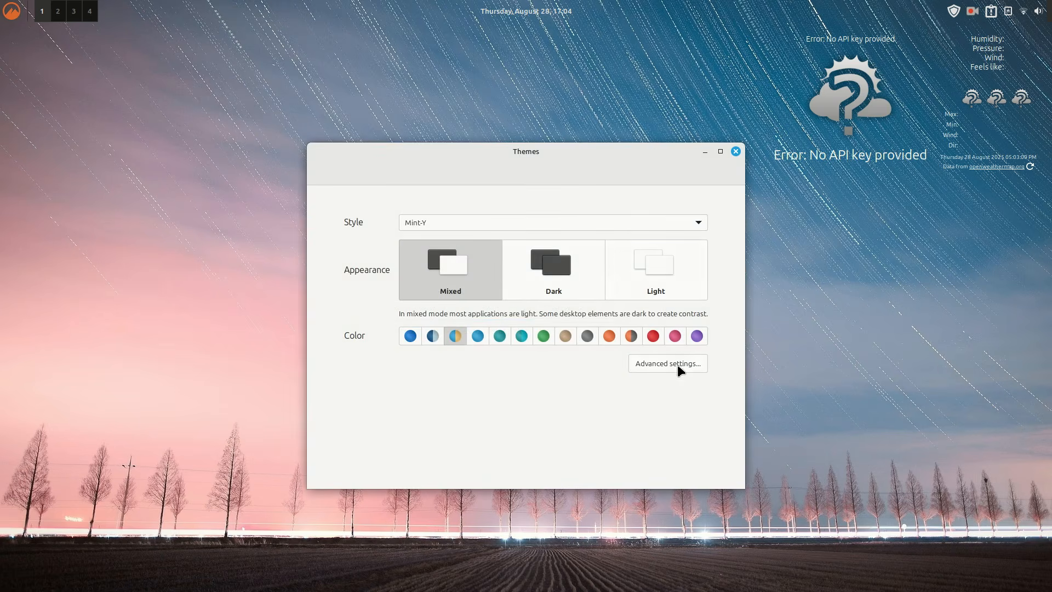
Step: In the advanced theme settings, set the applications theme to Mint-L-Dark-Aqua and the icon theme to Vortex-Dark-Icons
{"action": "left_click", "coordinate": [678, 366]}
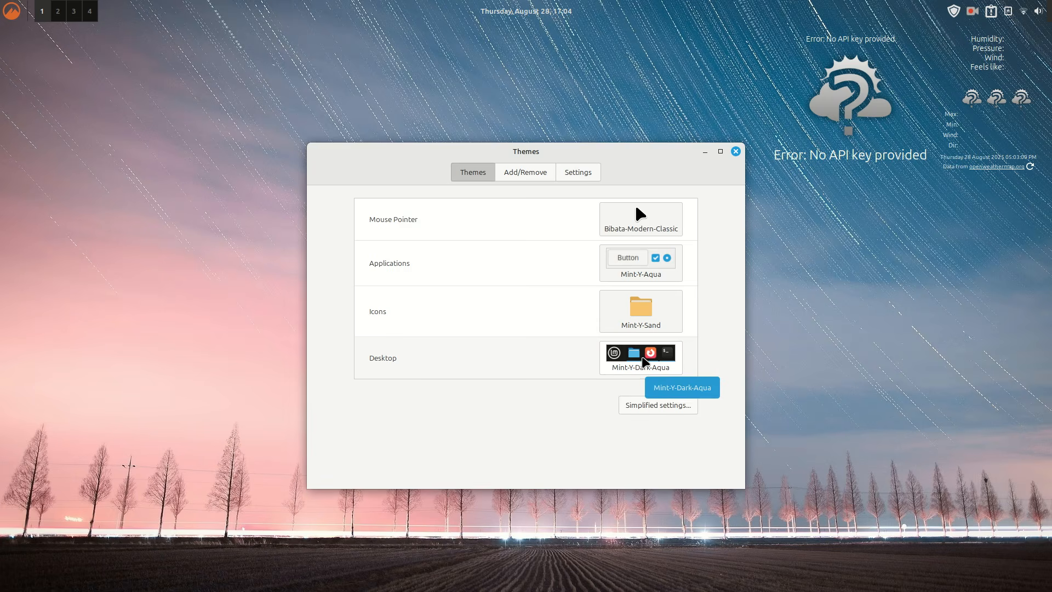
{"action": "left_click", "coordinate": [642, 268]}
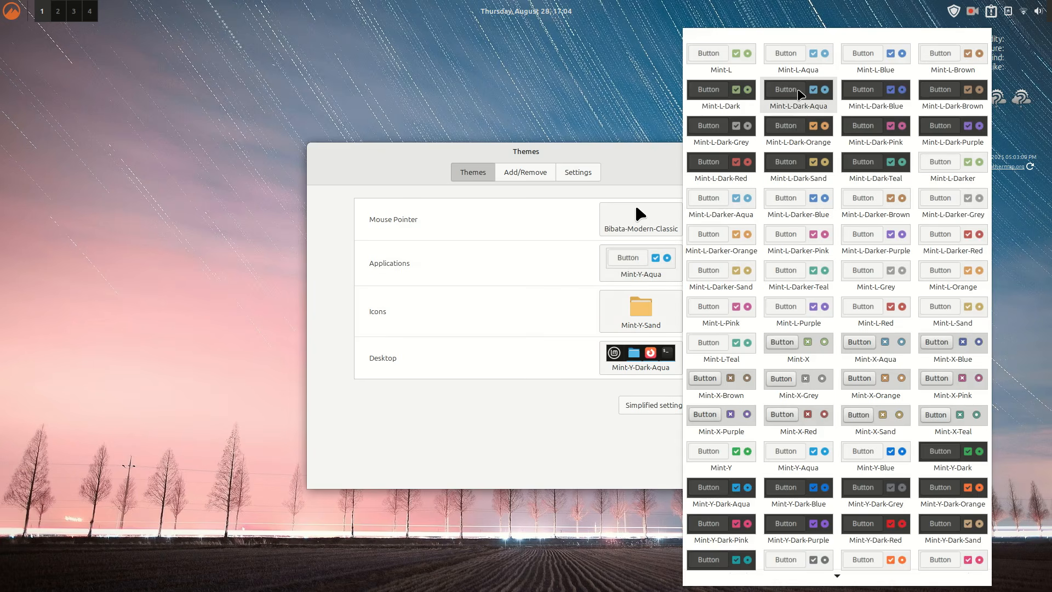
{"action": "left_click", "coordinate": [798, 91]}
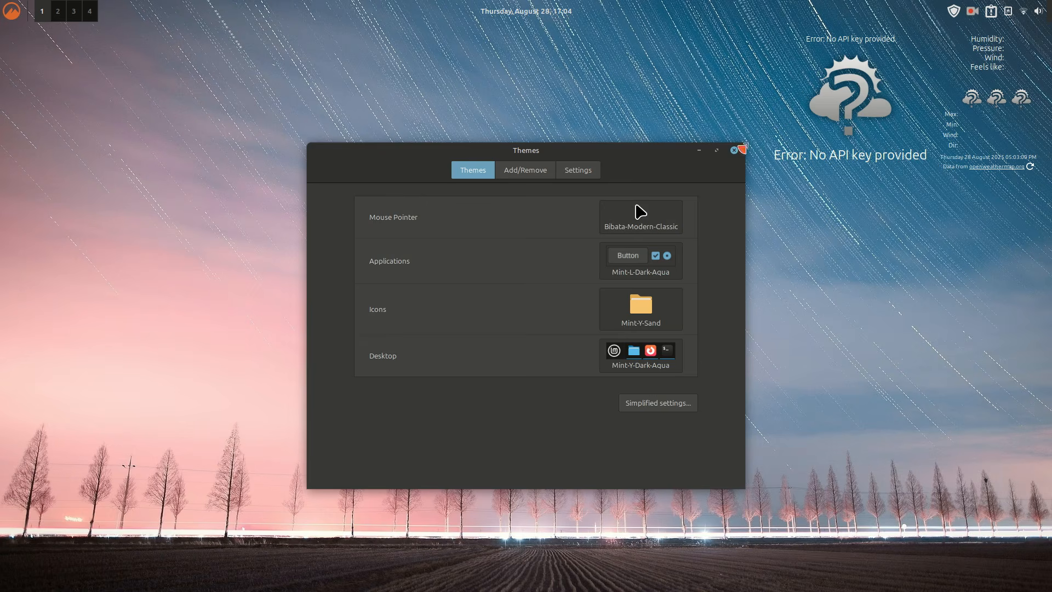
{"action": "left_click", "coordinate": [641, 313]}
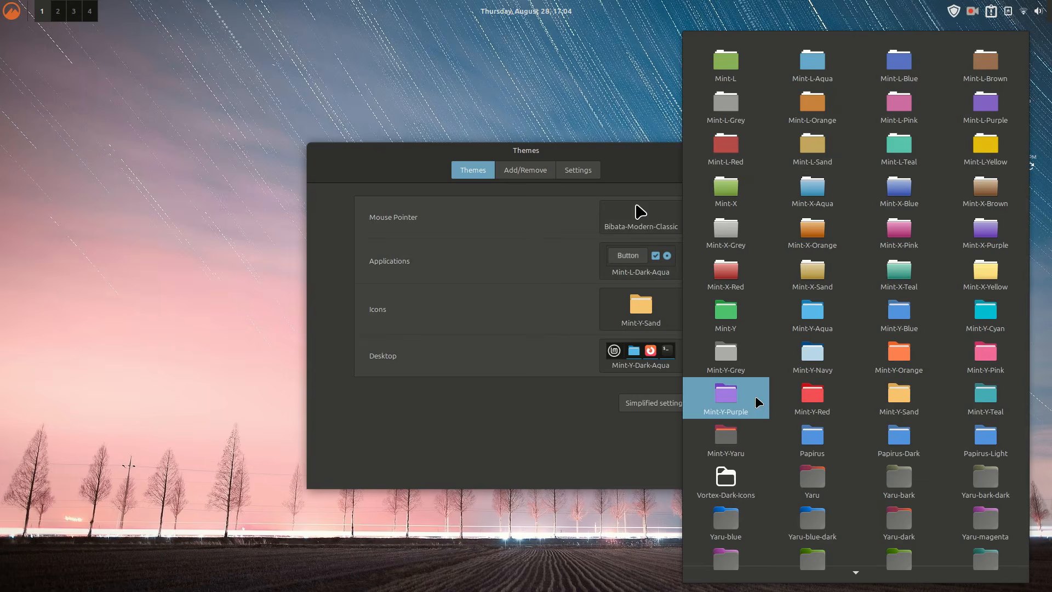
{"action": "left_click", "coordinate": [739, 472]}
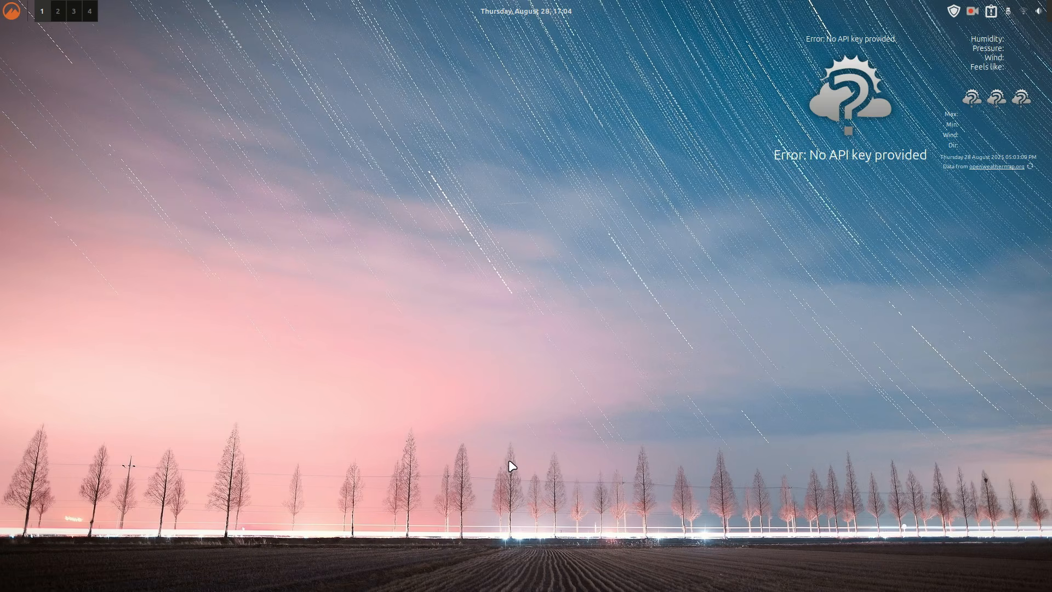
Step: Examine the new icons in the file manager across Downloads, File System, Recent and drives C0, D0 and E0, and close the file manager
{"action": "left_click", "coordinate": [489, 582]}
{"action": "left_click", "coordinate": [318, 327]}
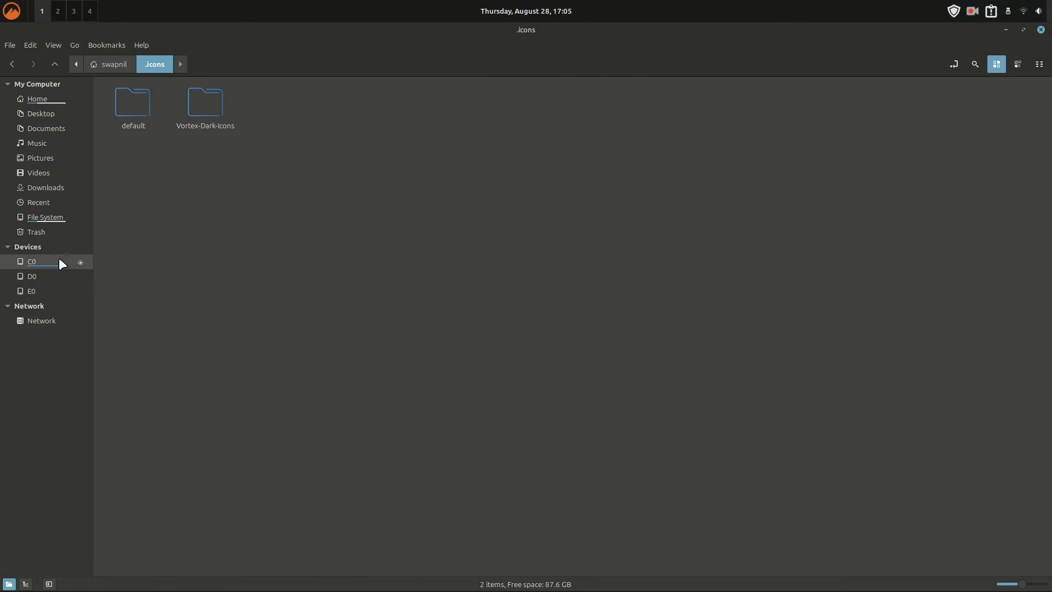
{"action": "left_click", "coordinate": [53, 189]}
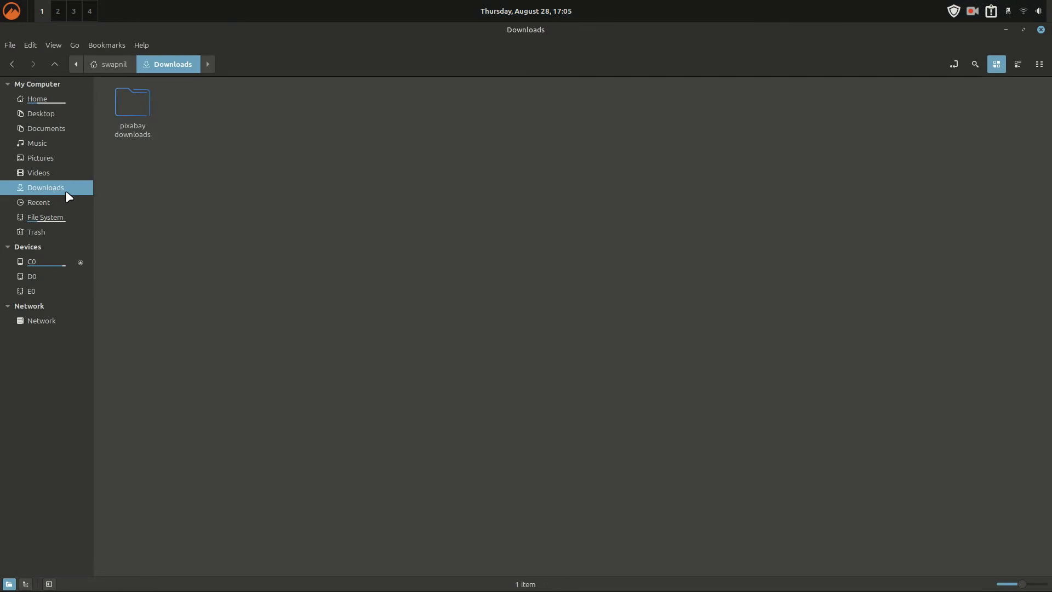
{"action": "left_click", "coordinate": [51, 216]}
{"action": "left_click", "coordinate": [654, 333]}
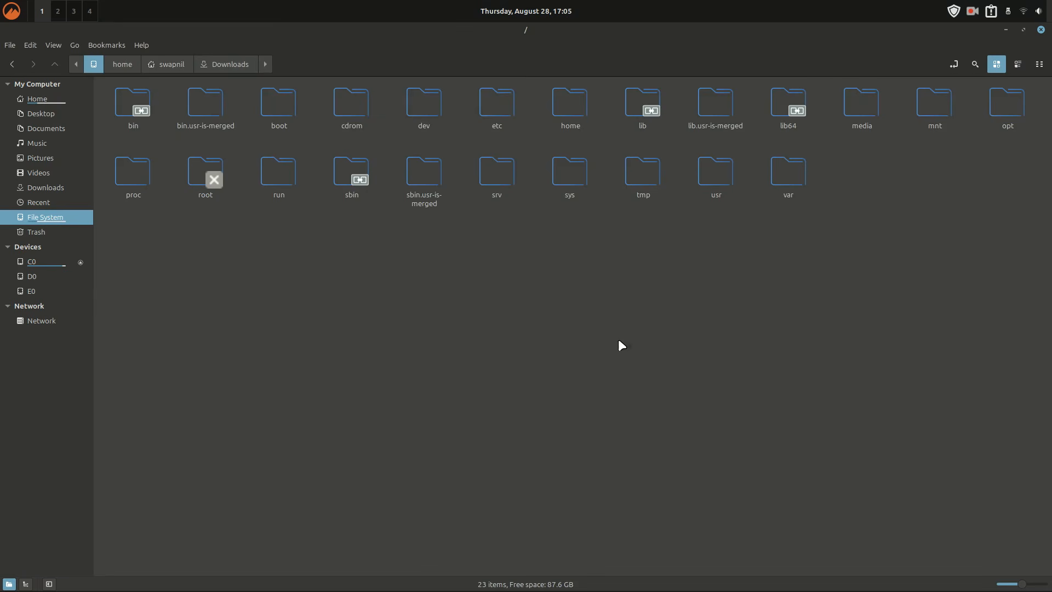
{"action": "left_click", "coordinate": [48, 201]}
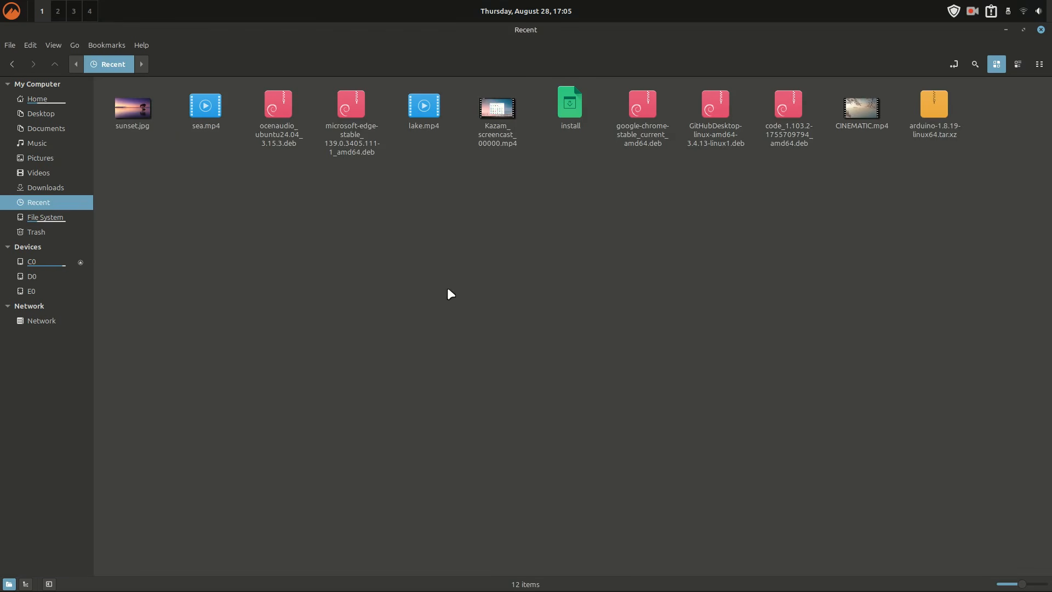
{"action": "left_click", "coordinate": [48, 262]}
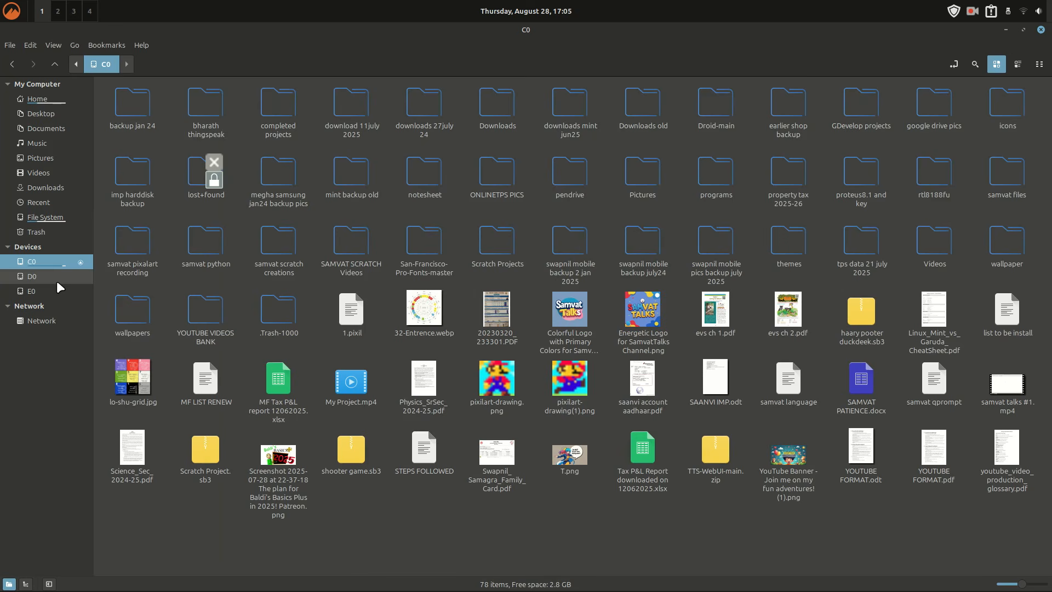
{"action": "left_click", "coordinate": [57, 282]}
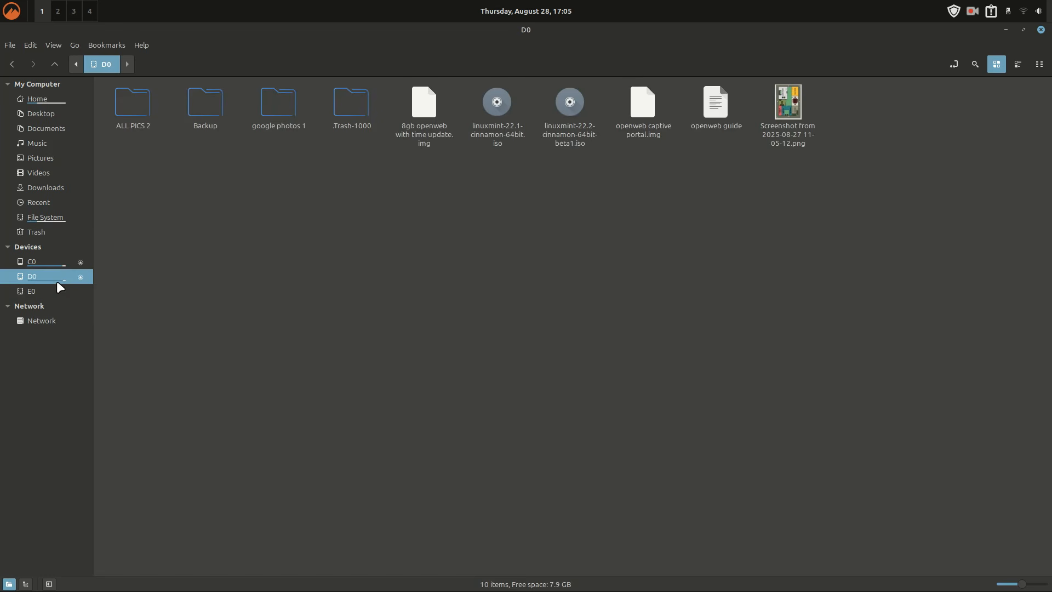
{"action": "left_click", "coordinate": [43, 287]}
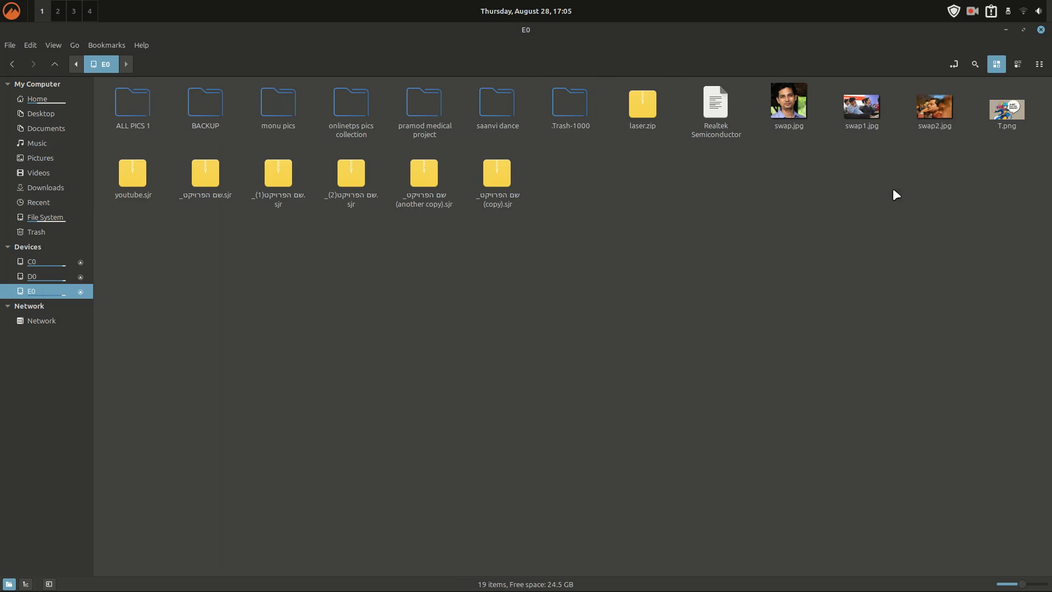
{"action": "left_click", "coordinate": [1040, 30]}
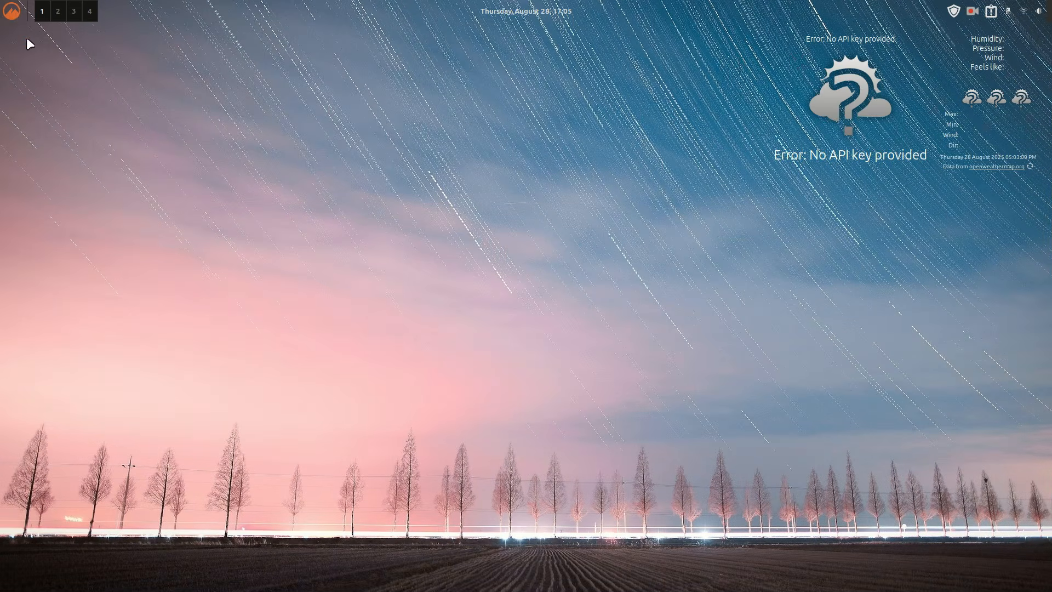
Step: In the Hot Corners settings, enable the bottom-right corner with Show the desktop and the bottom-left corner with Show all windows, and close System Settings
{"action": "left_click", "coordinate": [12, 13]}
{"action": "scroll", "coordinate": [191, 285], "scroll_direction": "down", "scroll_amount": 5}
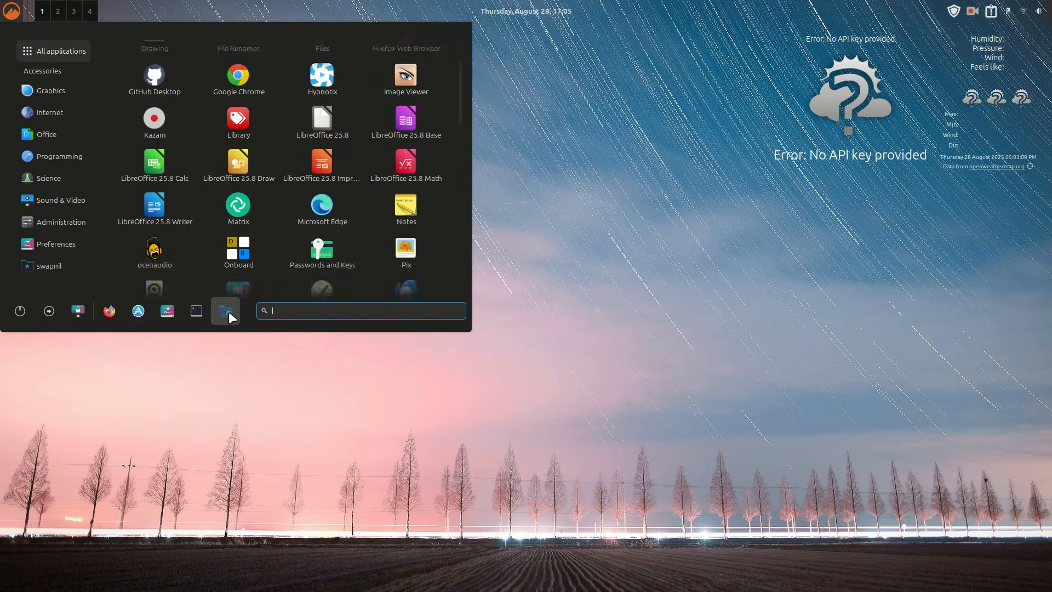
{"action": "left_click", "coordinate": [168, 313]}
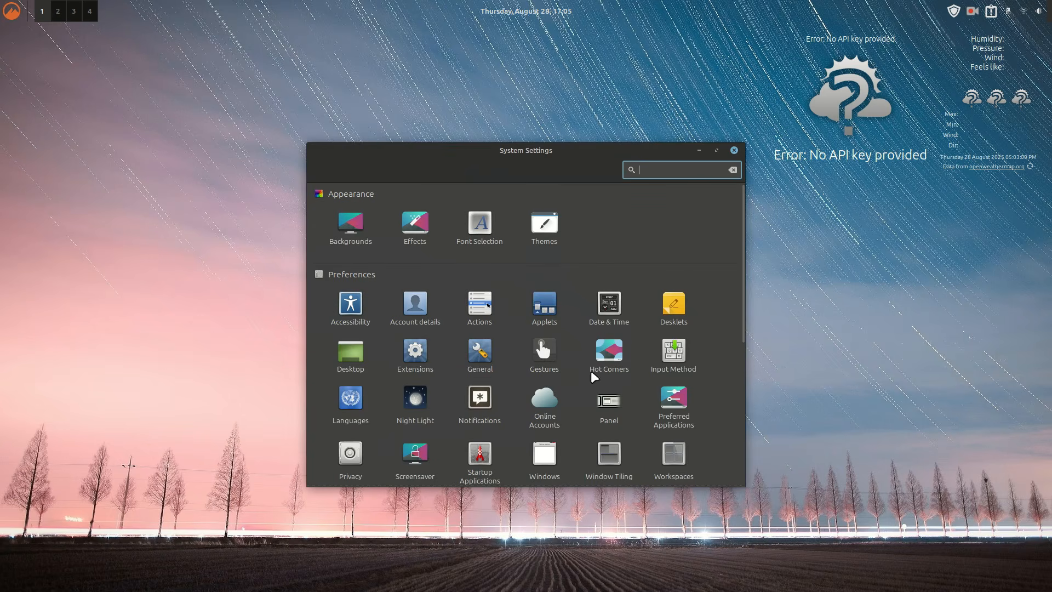
{"action": "left_click", "coordinate": [612, 357]}
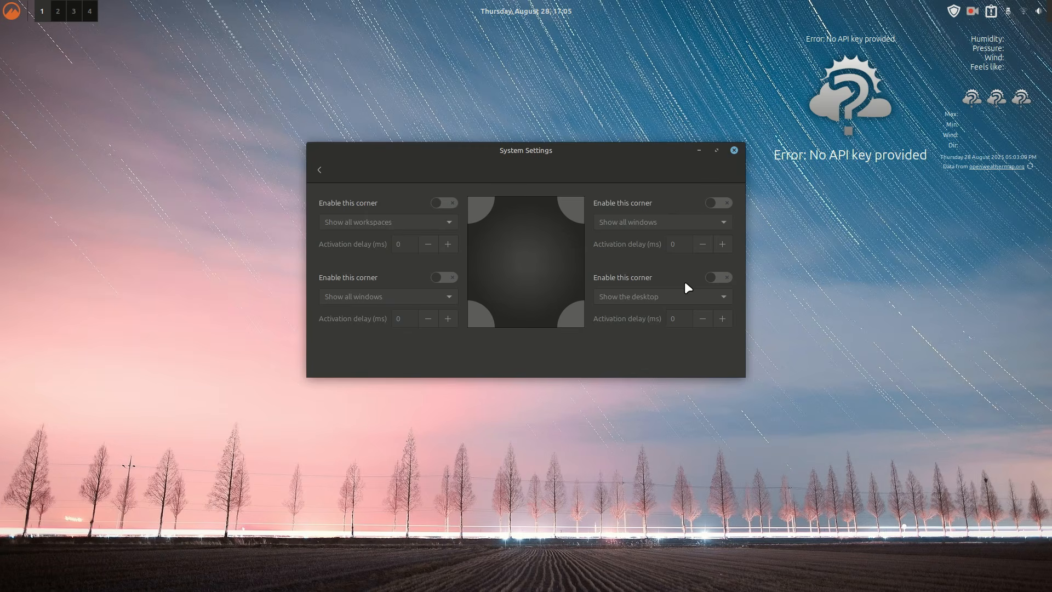
{"action": "left_click", "coordinate": [728, 278]}
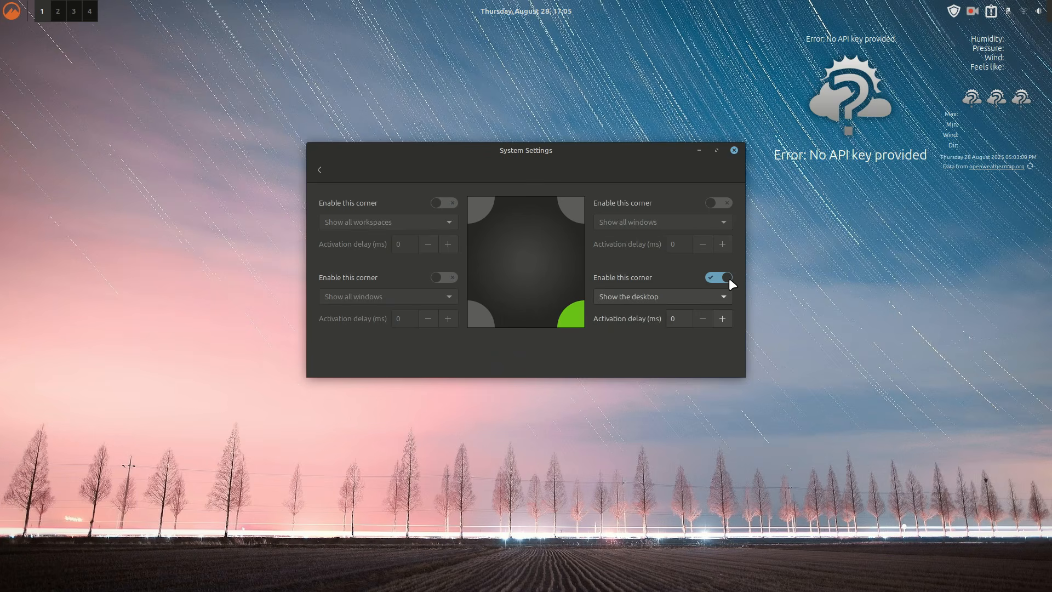
{"action": "left_click", "coordinate": [435, 278]}
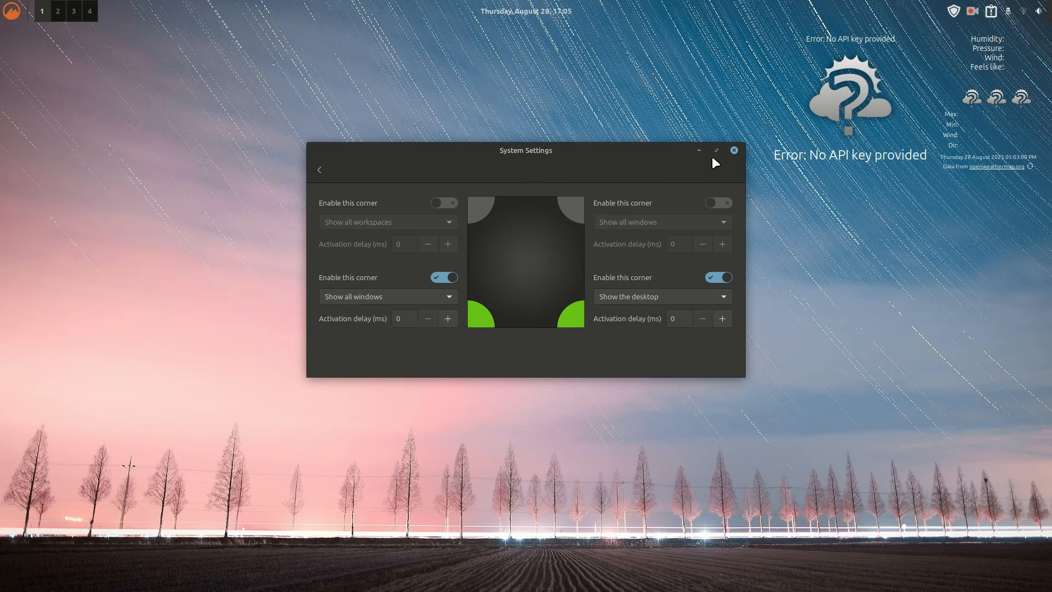
{"action": "left_click", "coordinate": [734, 151]}
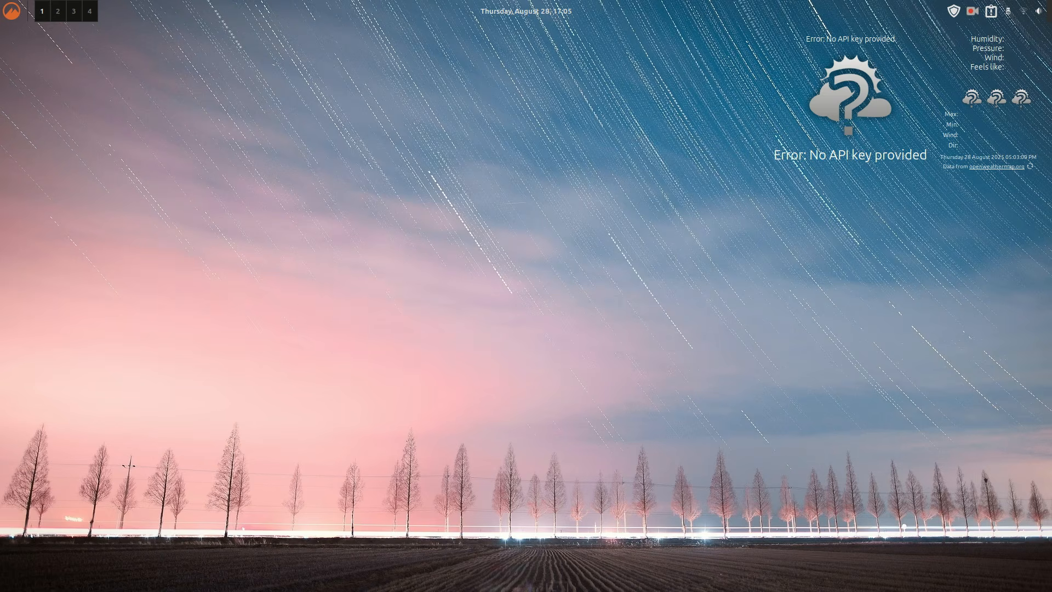
Step: Open the file manager and test the bottom-right hot corner with its window open
{"action": "left_click", "coordinate": [492, 581]}
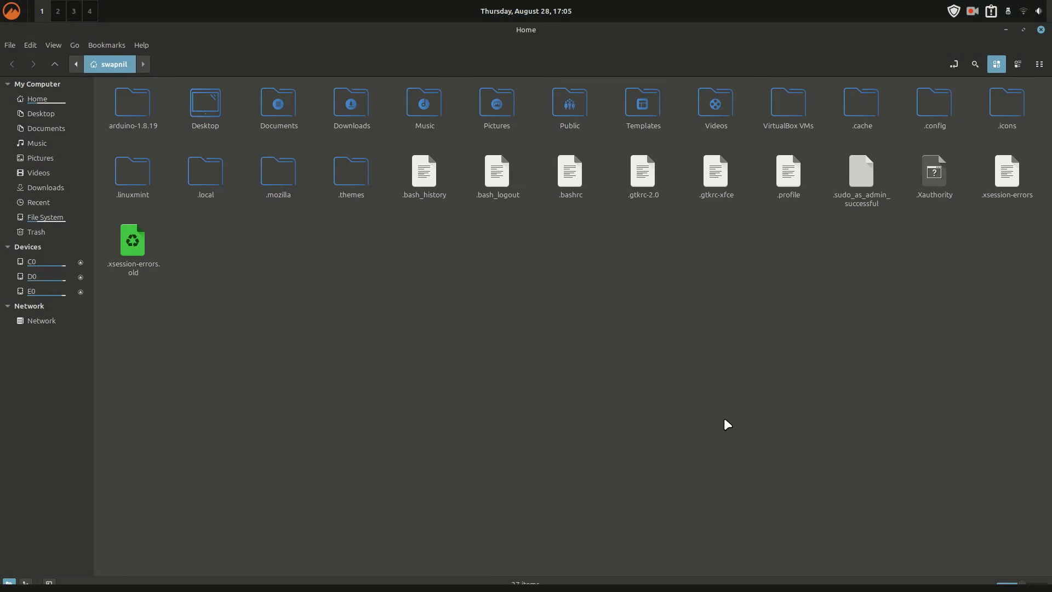
{"action": "mouse_move", "coordinate": [1049, 589]}
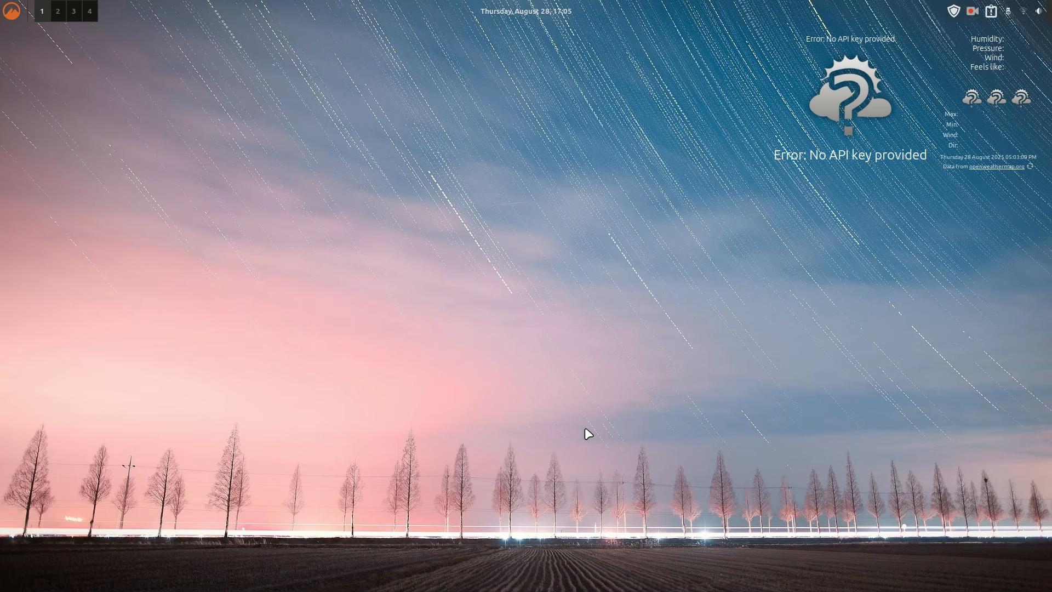
{"action": "left_click", "coordinate": [491, 578]}
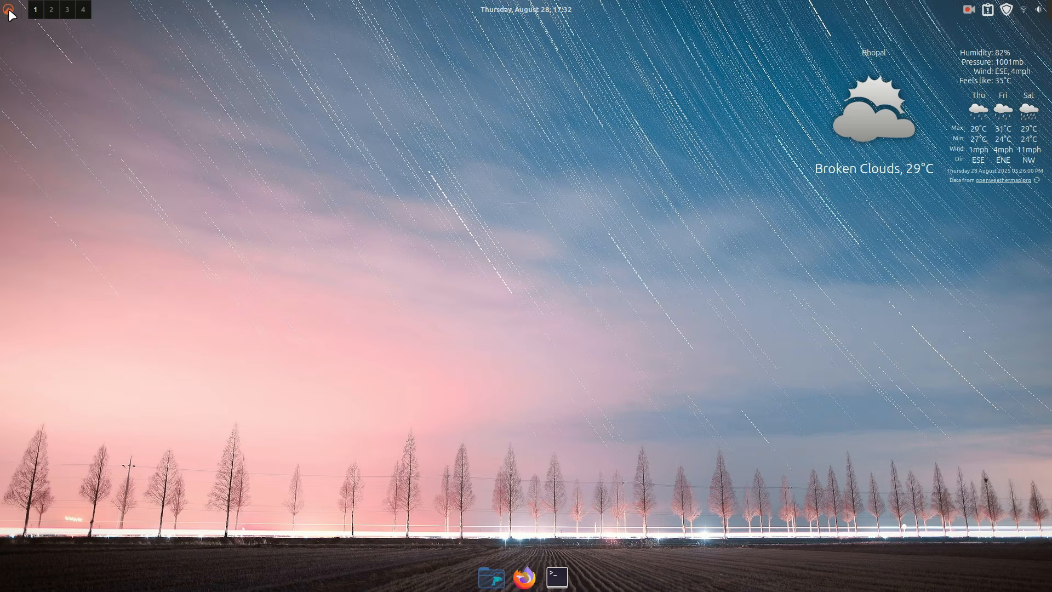
Step: In the Extensions settings, search the downloadable extensions for "lamp" and install Magic Lamp Effect
{"action": "left_click", "coordinate": [10, 11]}
{"action": "left_click", "coordinate": [295, 130]}
{"action": "left_click", "coordinate": [422, 352]}
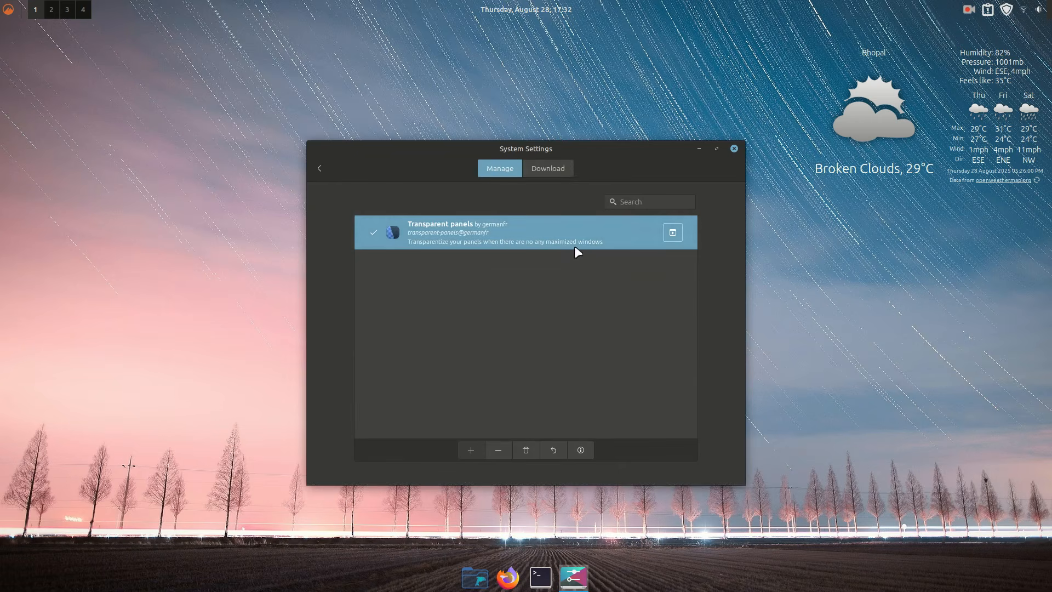
{"action": "left_click", "coordinate": [565, 168]}
{"action": "left_click", "coordinate": [632, 202]}
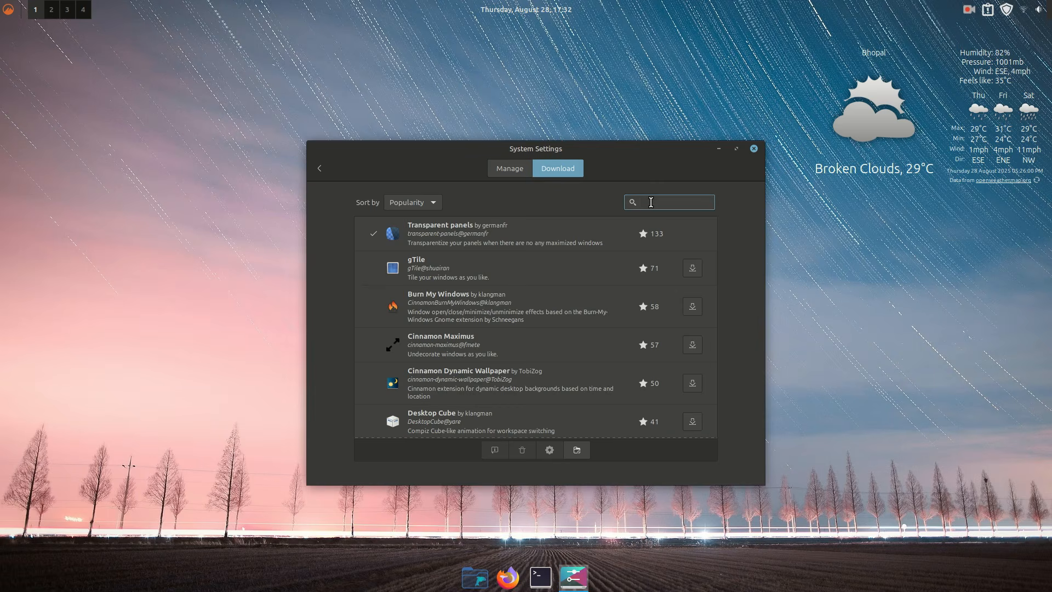
{"action": "type", "text": "lamp"}
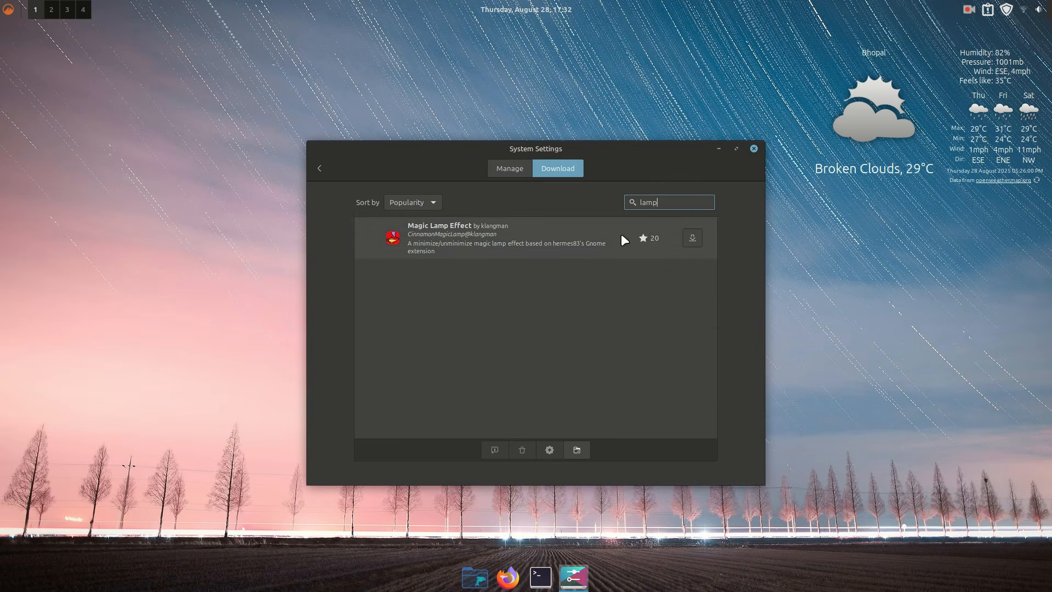
{"action": "left_click", "coordinate": [578, 236]}
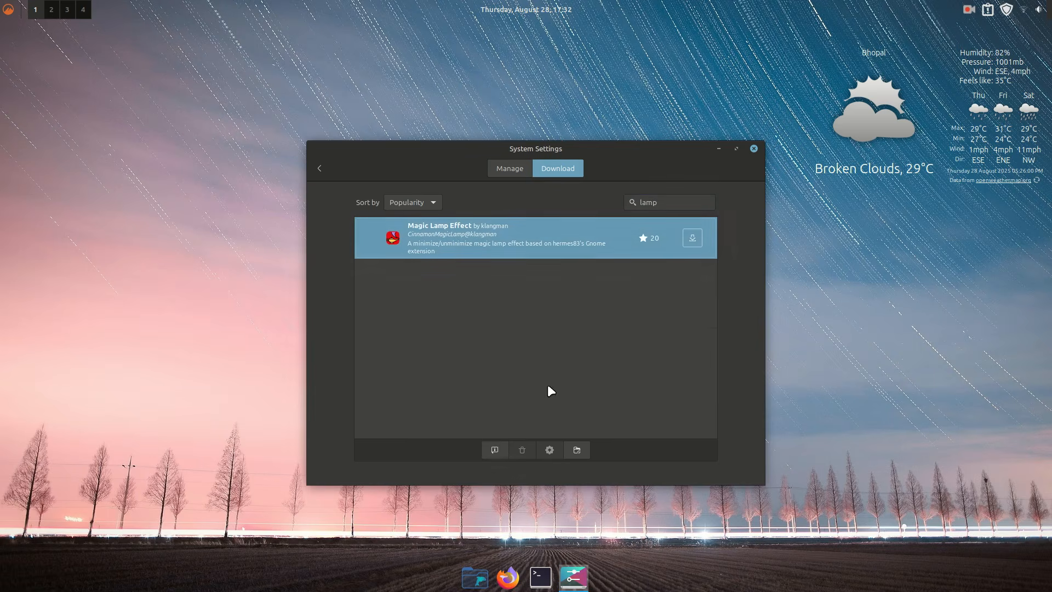
{"action": "left_click", "coordinate": [691, 238]}
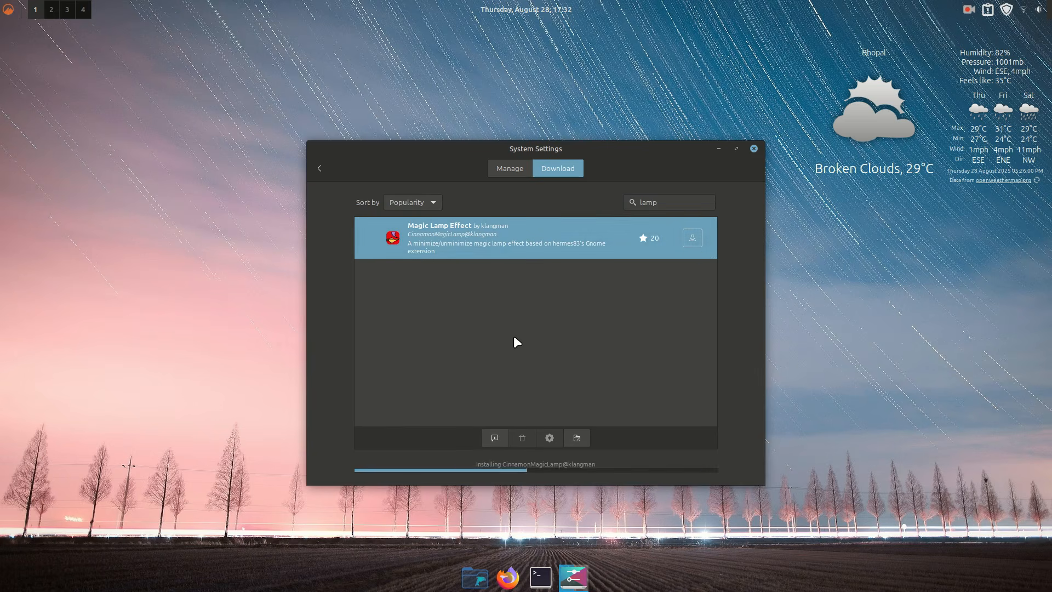
Step: Enable the Magic Lamp Effect extension among the installed extensions
{"action": "left_click", "coordinate": [505, 169]}
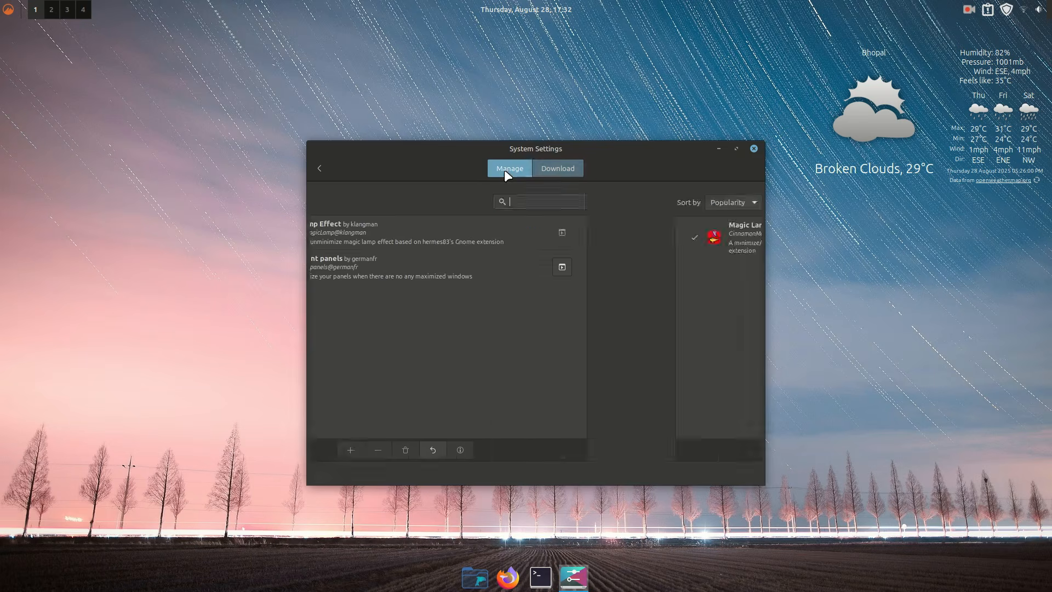
{"action": "left_click", "coordinate": [522, 238]}
{"action": "left_click", "coordinate": [482, 450]}
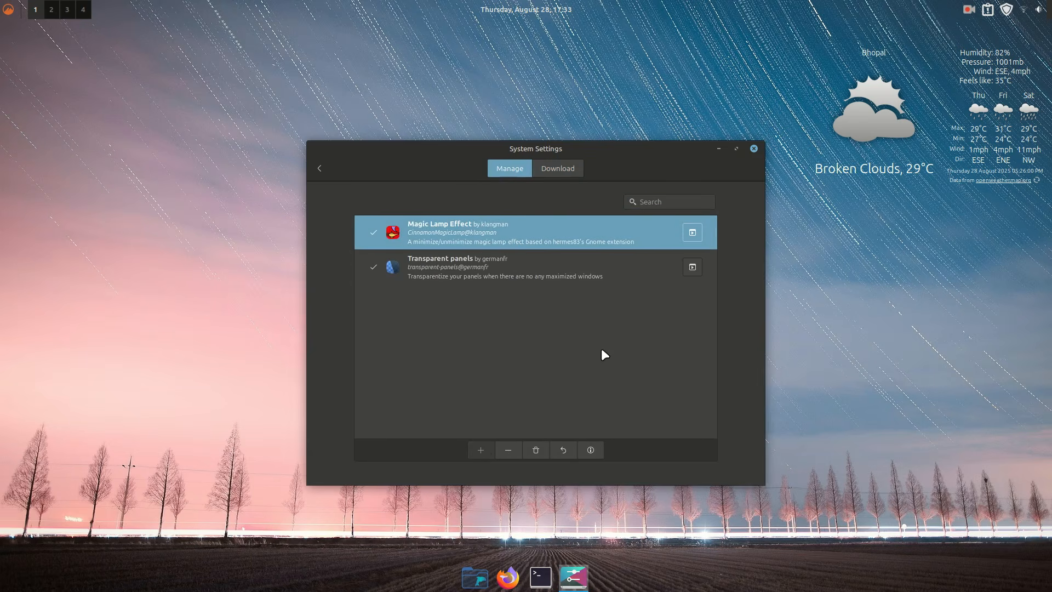
Step: Test the magic lamp animation by minimizing and restoring the System Settings and file manager windows, and close System Settings
{"action": "left_click", "coordinate": [718, 148]}
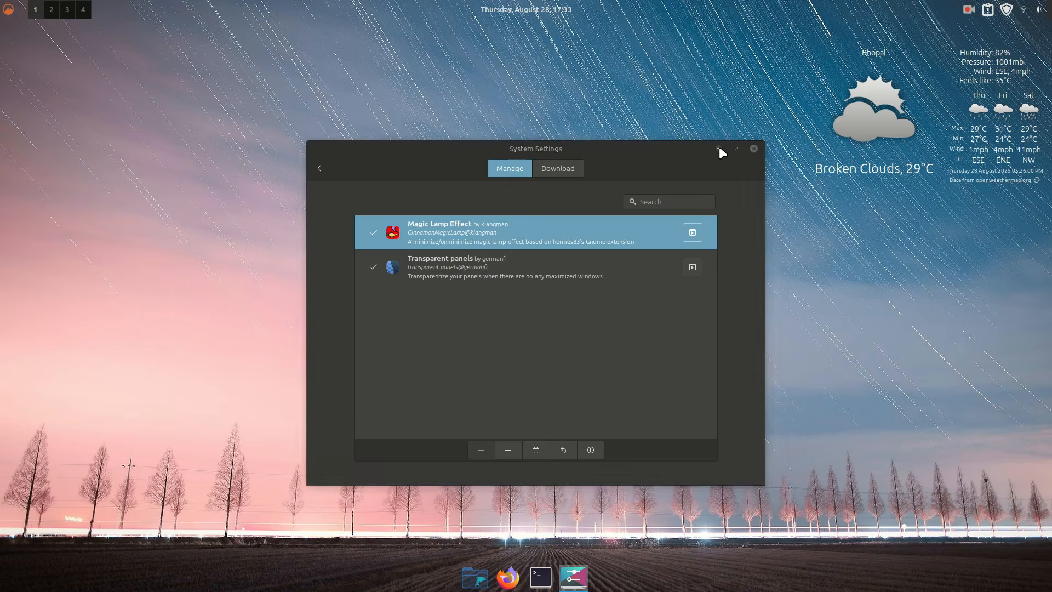
{"action": "left_click", "coordinate": [474, 582]}
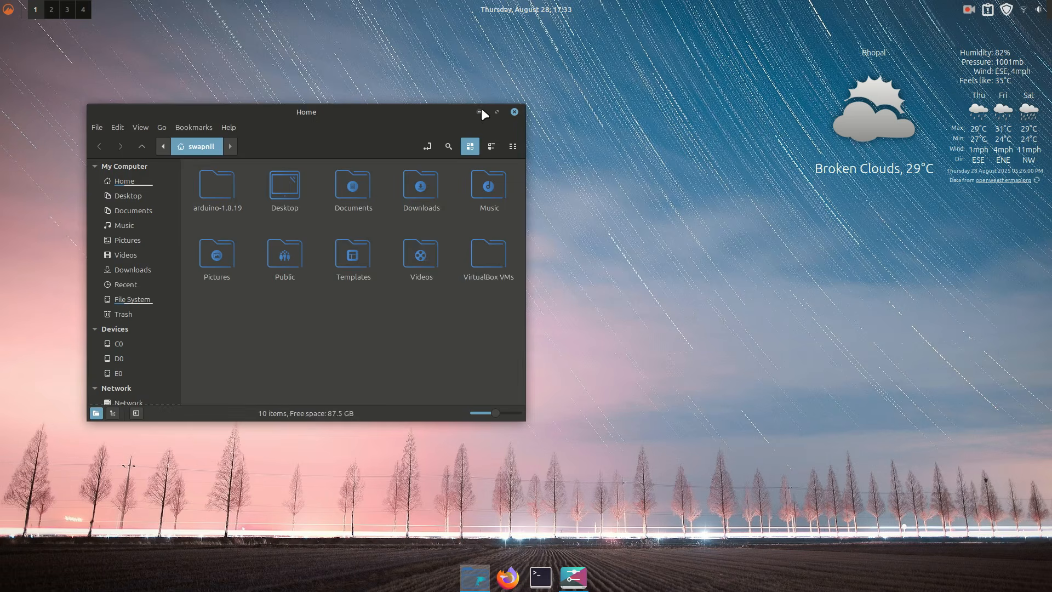
{"action": "left_click", "coordinate": [482, 115]}
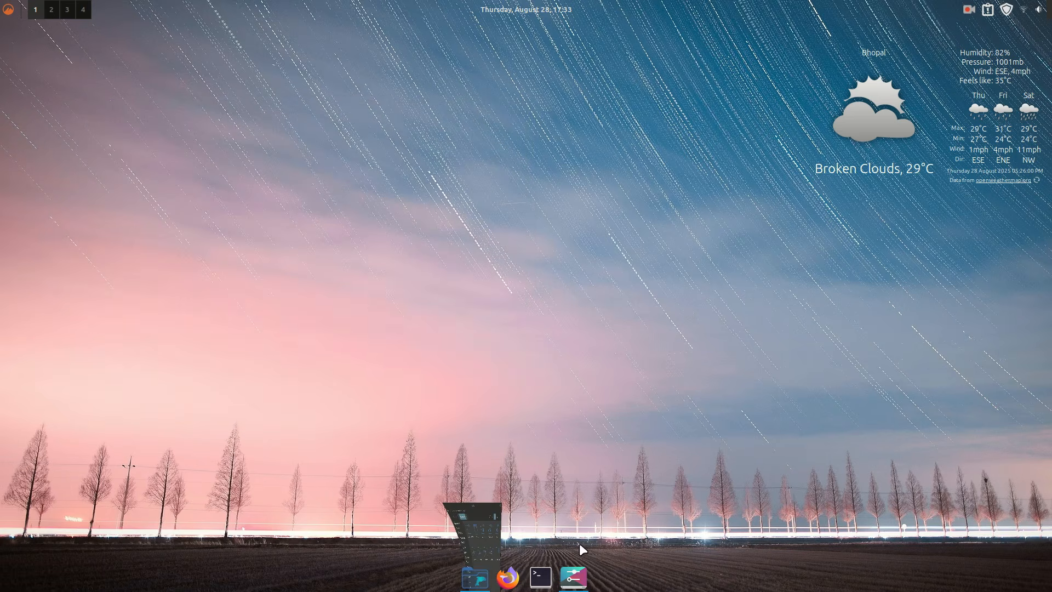
{"action": "left_click", "coordinate": [582, 580]}
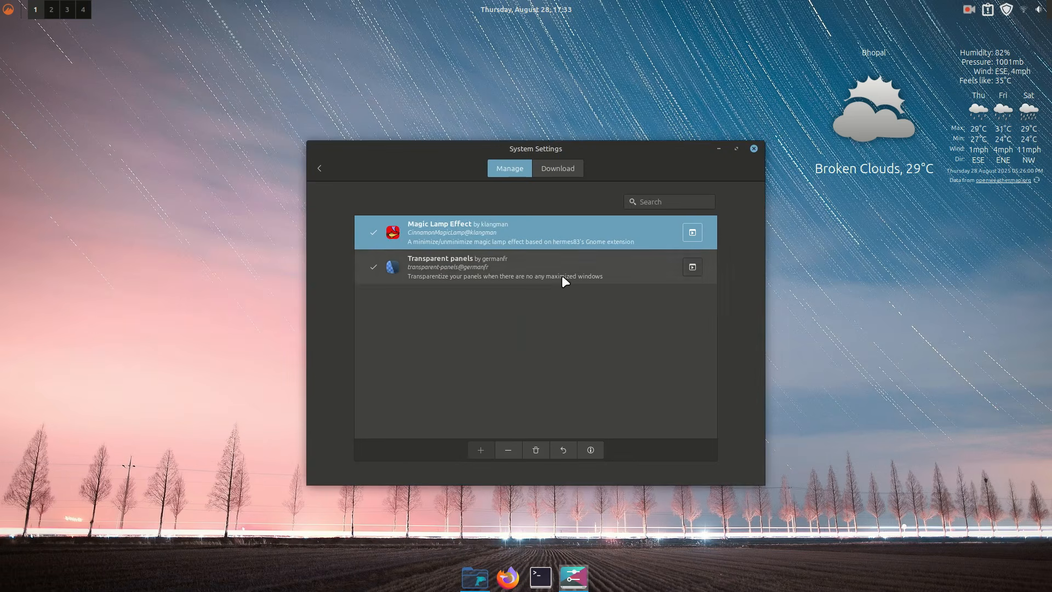
{"action": "left_click", "coordinate": [753, 149]}
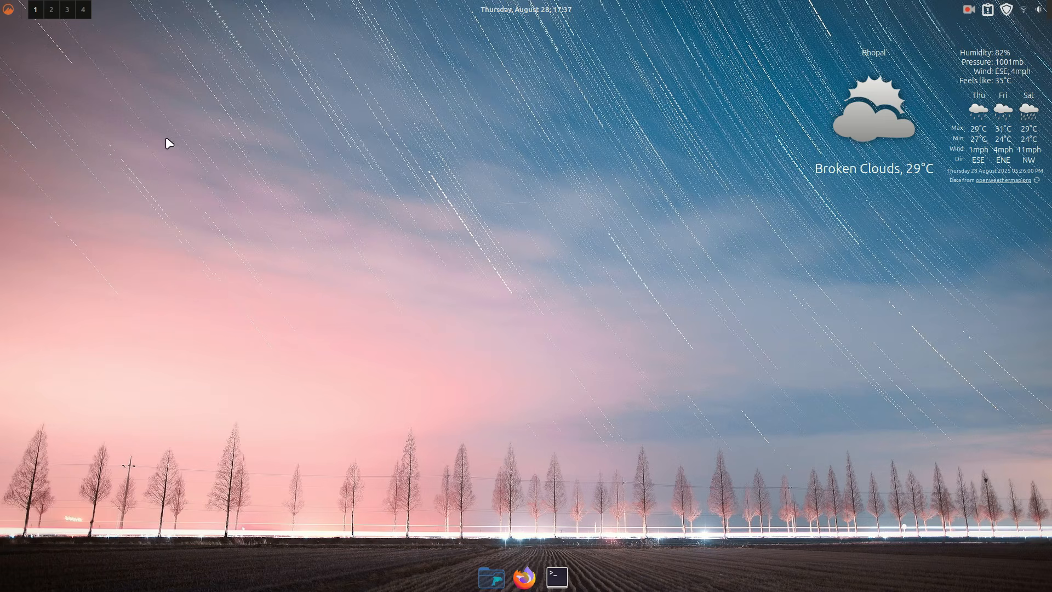
Step: In the Windows section of System Settings, set the Alt-Tab switcher style to Timeline (3D)
{"action": "left_click", "coordinate": [7, 14]}
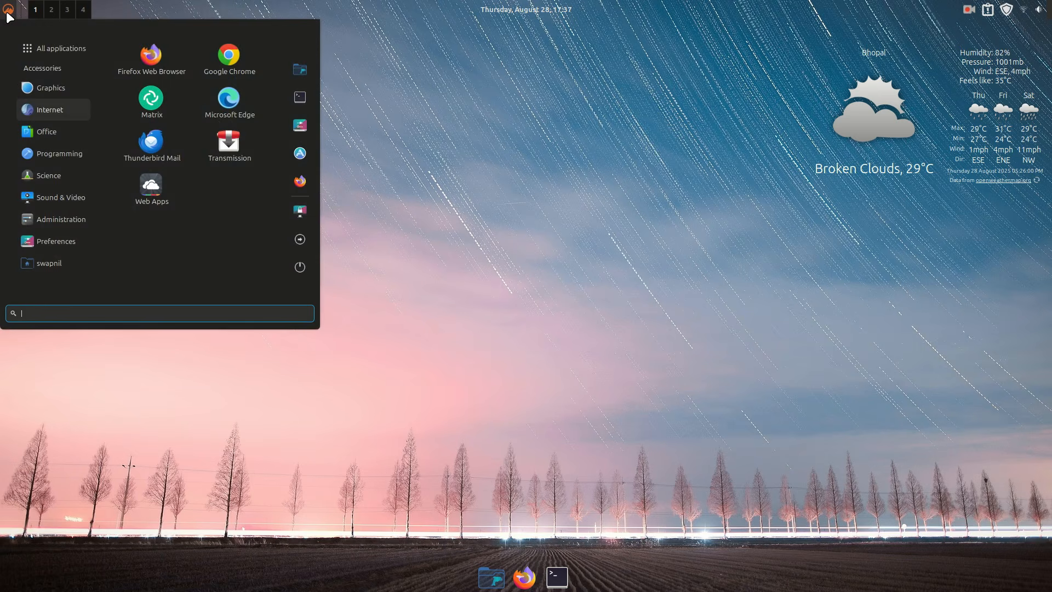
{"action": "left_click", "coordinate": [296, 128]}
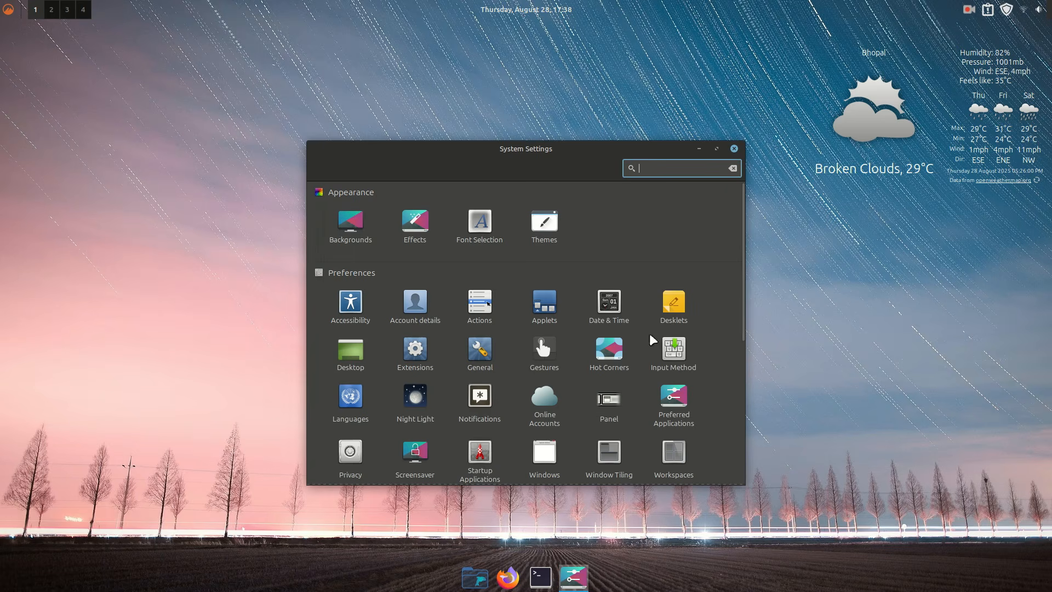
{"action": "scroll", "coordinate": [706, 349], "scroll_direction": "down", "scroll_amount": 2}
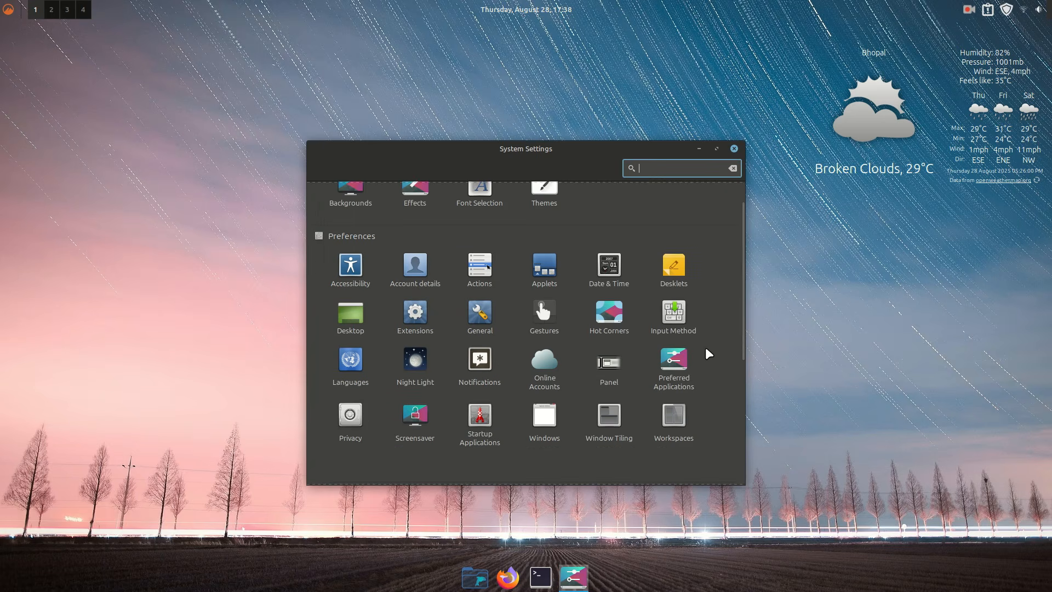
{"action": "scroll", "coordinate": [707, 351], "scroll_direction": "down", "scroll_amount": 2}
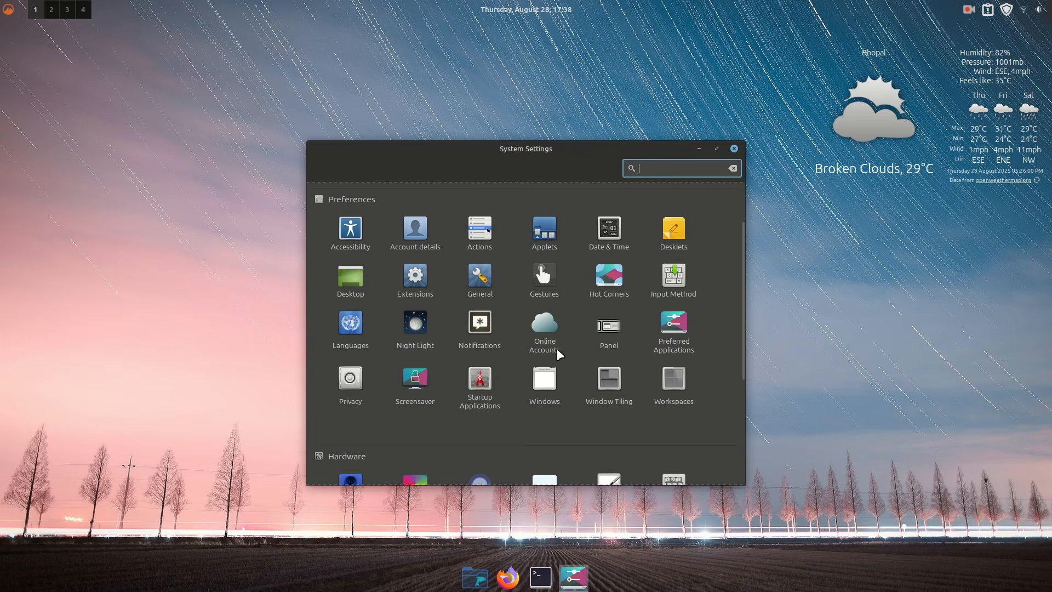
{"action": "left_click", "coordinate": [545, 388]}
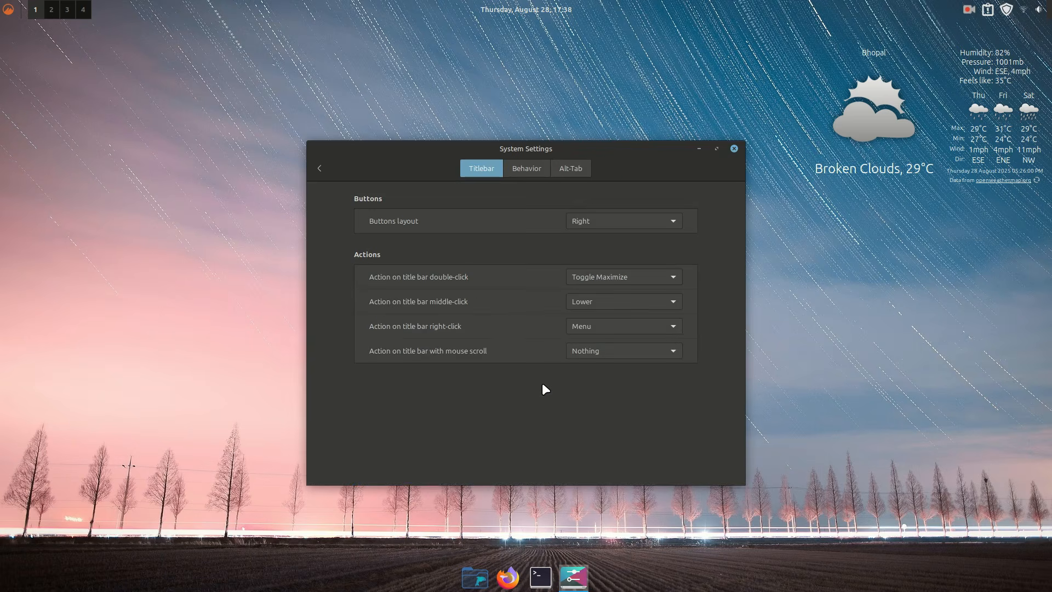
{"action": "left_click", "coordinate": [567, 171]}
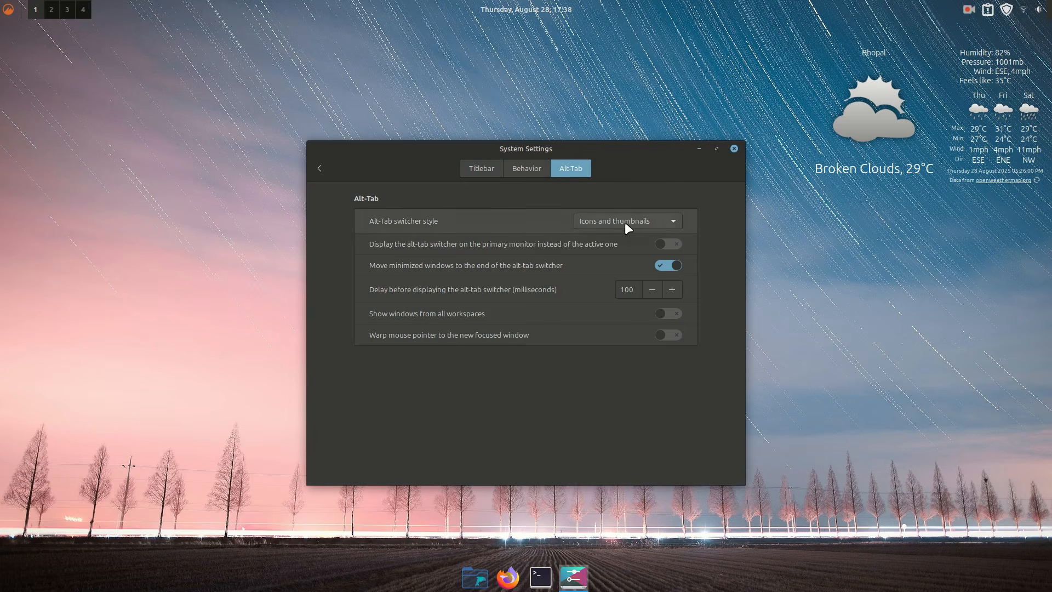
{"action": "left_click", "coordinate": [626, 223]}
{"action": "left_click", "coordinate": [606, 286]}
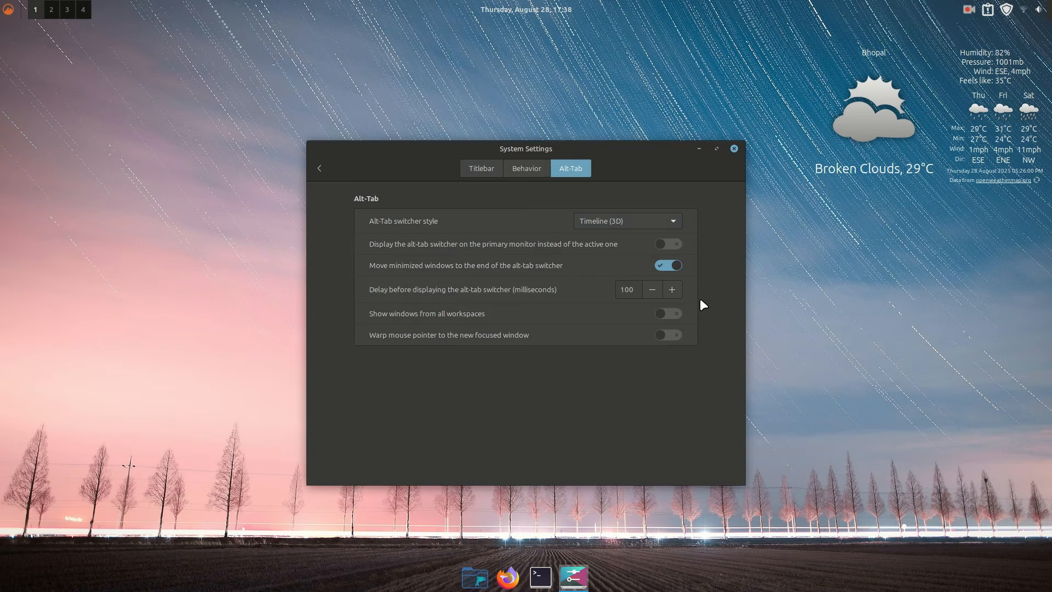
Step: Test the Timeline (3D) switcher by cycling between the file manager and System Settings windows
{"action": "key", "text": "alt+Tab"}
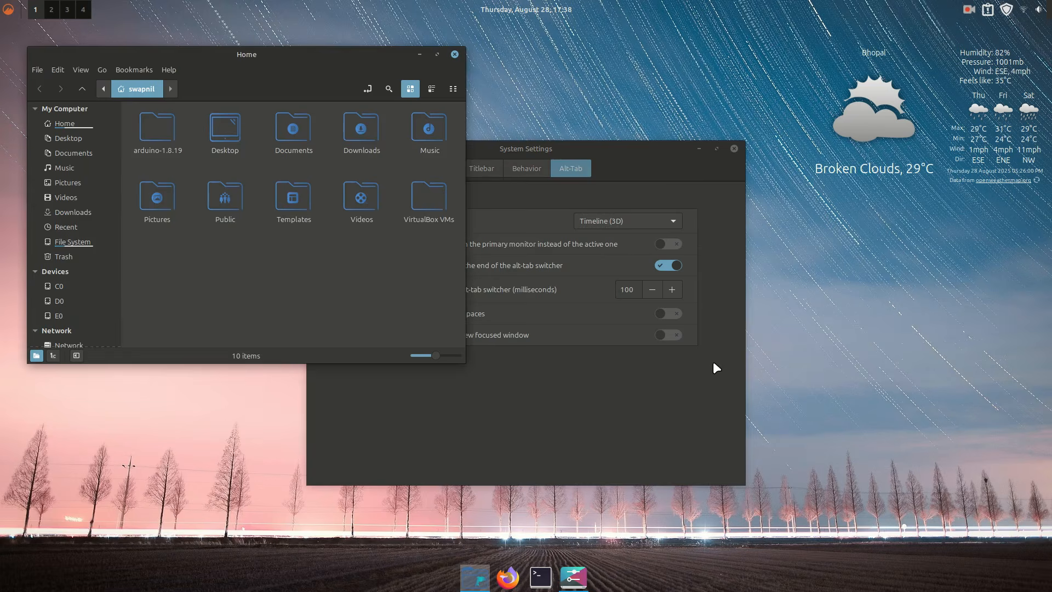
{"action": "key", "text": "alt+Tab"}
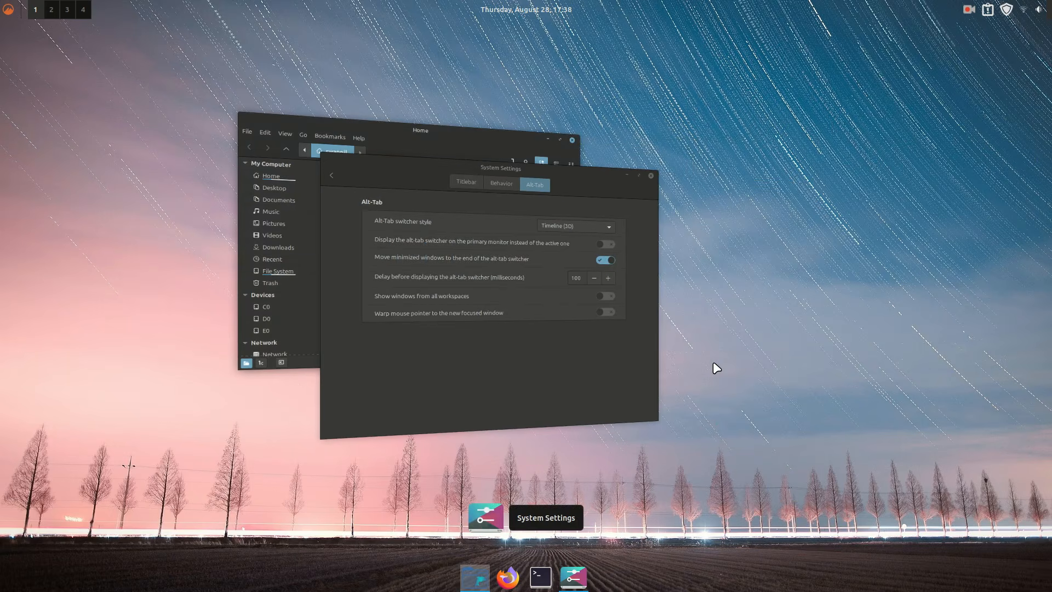
{"action": "key", "text": "alt+Tab"}
{"action": "key", "text": "alt+Tab"}
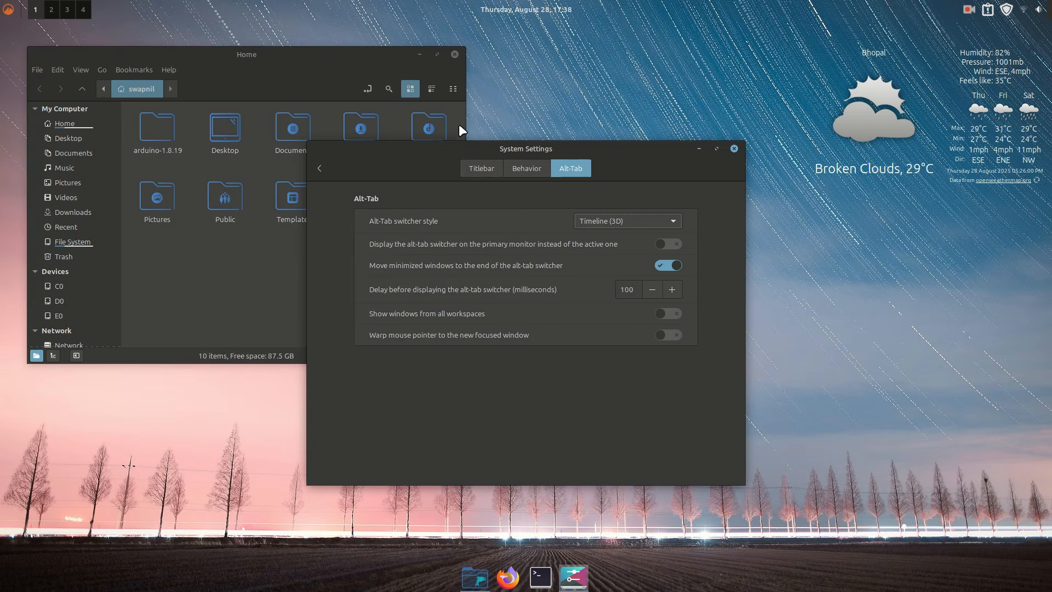
Step: Minimize the file manager, view the title bar settings and close System Settings
{"action": "left_click", "coordinate": [419, 55]}
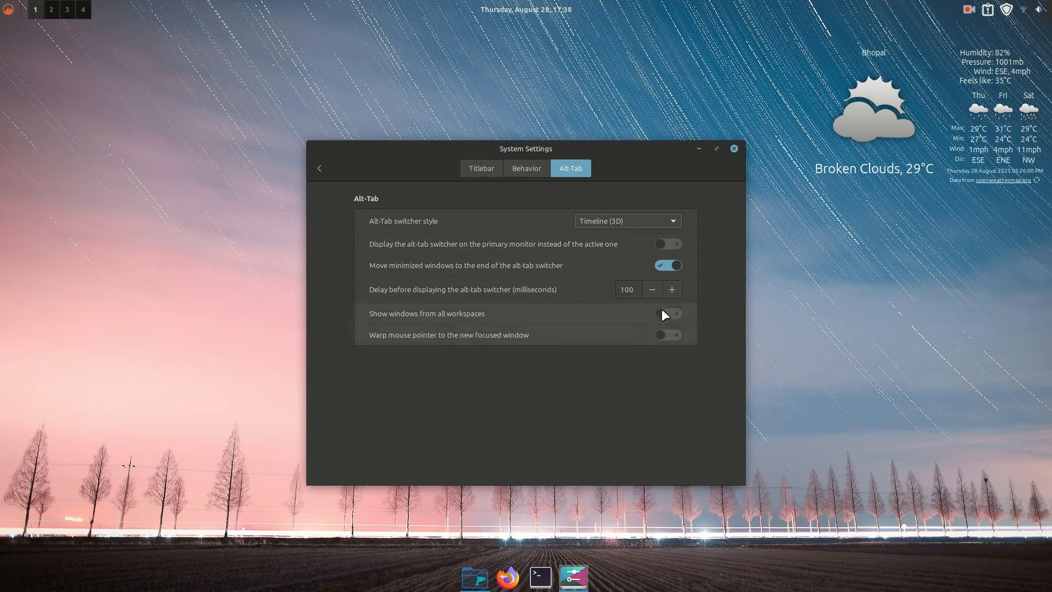
{"action": "left_click", "coordinate": [481, 162]}
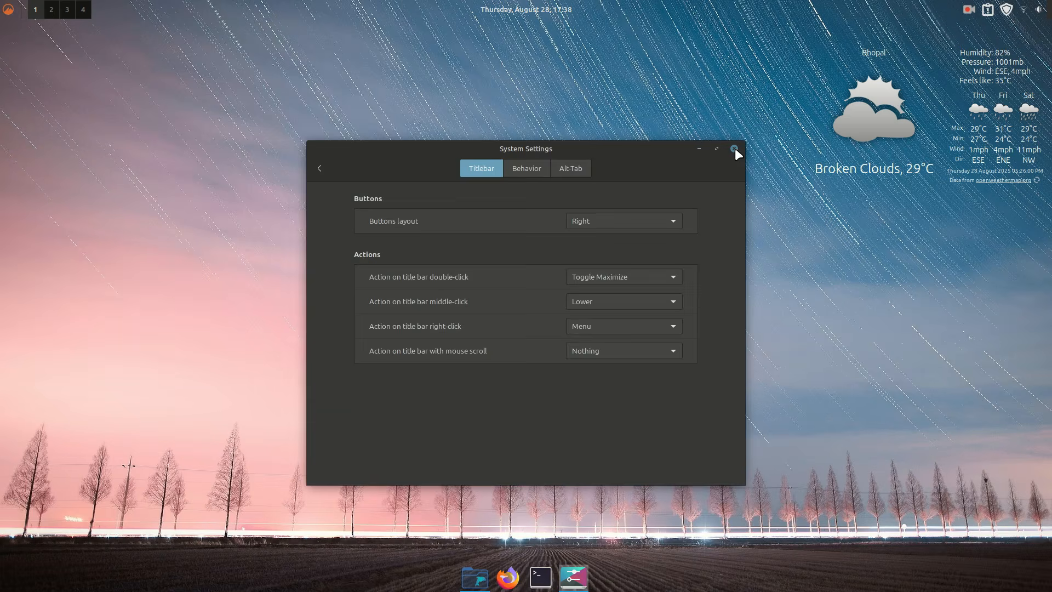
{"action": "left_click", "coordinate": [735, 148]}
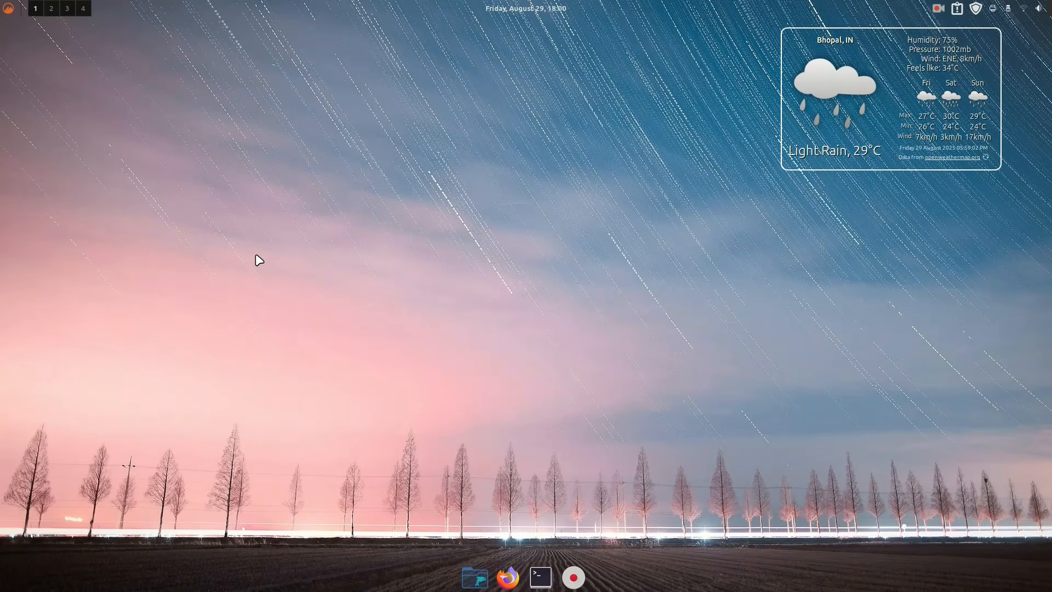
Step: Browse the full application list and the home folder entry in the application menu, and close the menu
{"action": "left_click", "coordinate": [8, 11]}
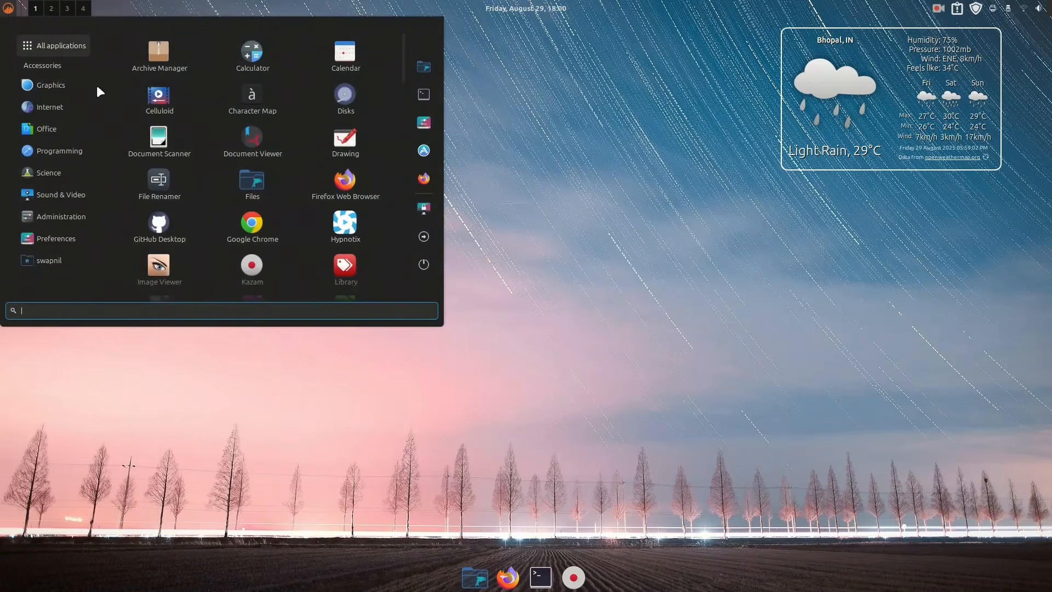
{"action": "scroll", "coordinate": [204, 155], "scroll_direction": "down", "scroll_amount": 3}
{"action": "scroll", "coordinate": [204, 154], "scroll_direction": "down", "scroll_amount": 15}
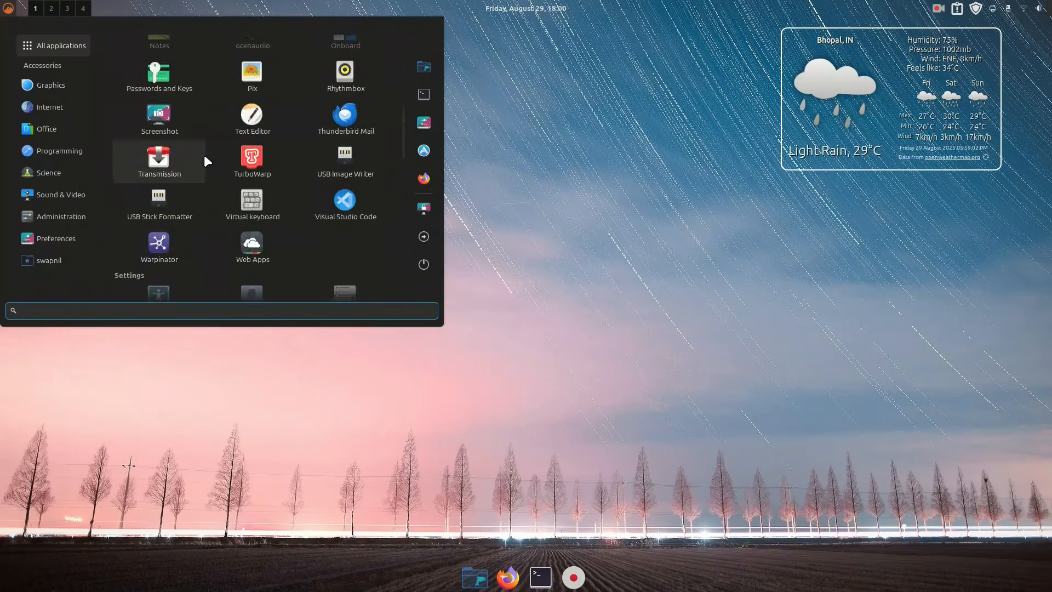
{"action": "scroll", "coordinate": [204, 154], "scroll_direction": "down", "scroll_amount": 10}
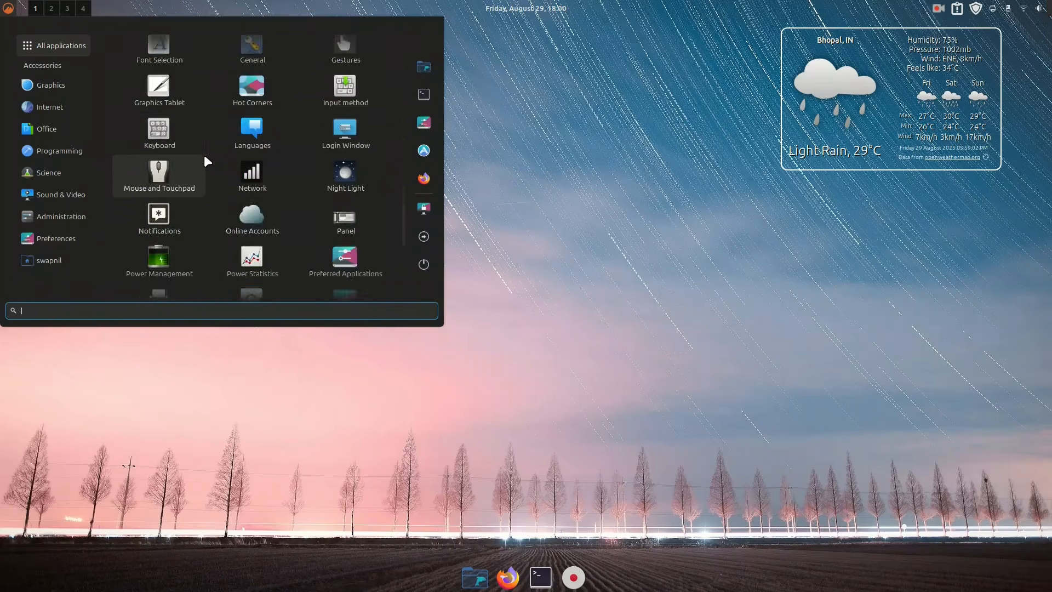
{"action": "scroll", "coordinate": [204, 155], "scroll_direction": "down", "scroll_amount": 1}
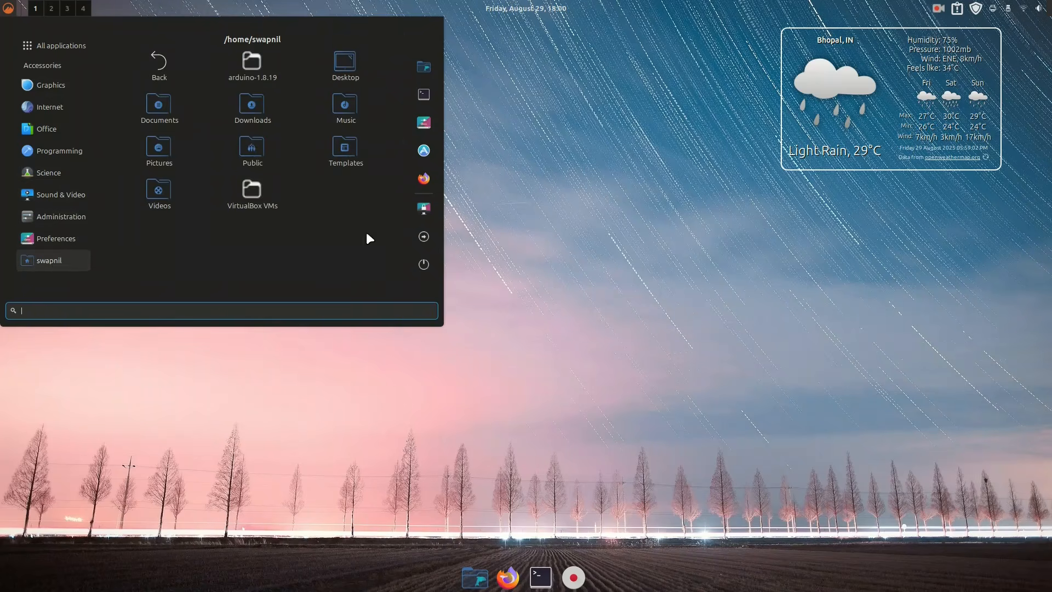
{"action": "left_click", "coordinate": [626, 223]}
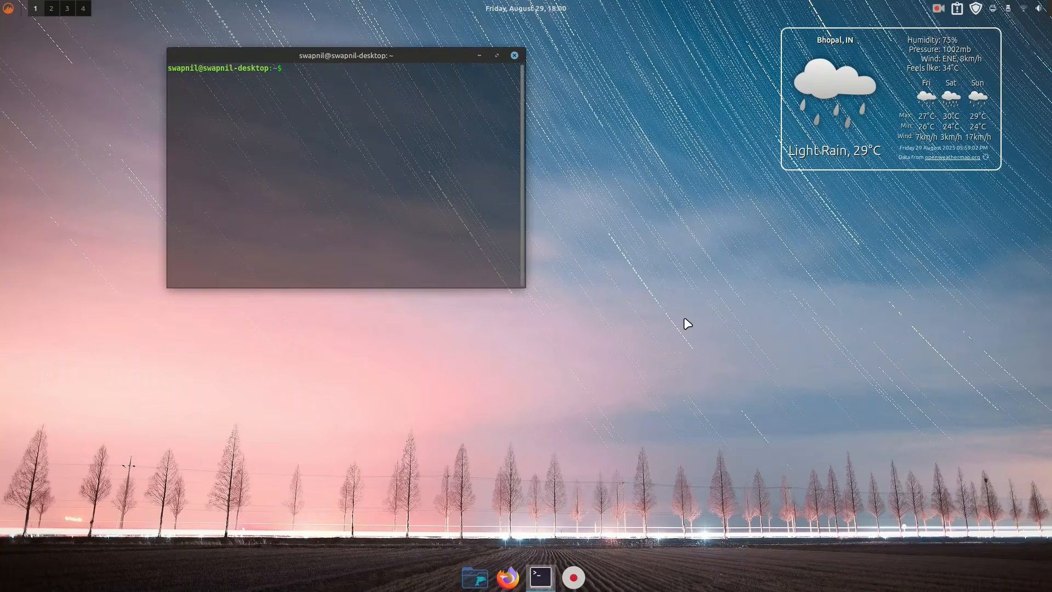
Step: Open the file manager and tile it to the right half of the screen, with the terminal tiled to the left half
{"action": "left_click", "coordinate": [479, 578]}
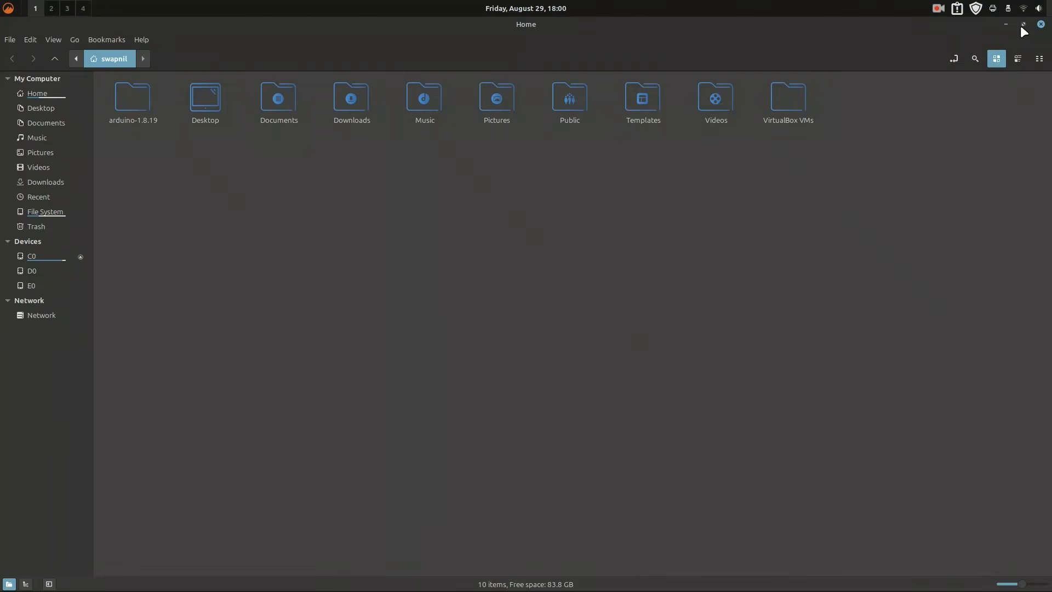
{"action": "left_click", "coordinate": [1020, 26]}
{"action": "left_click_drag", "start_coordinate": [679, 53], "coordinate": [1050, 163]}
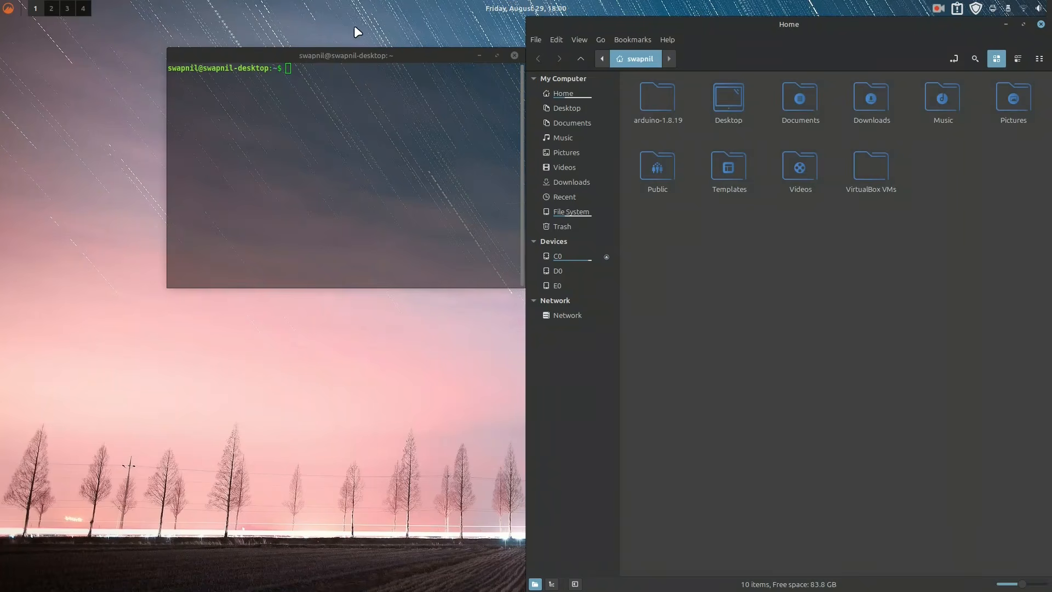
{"action": "left_click_drag", "start_coordinate": [353, 57], "coordinate": [268, 73]}
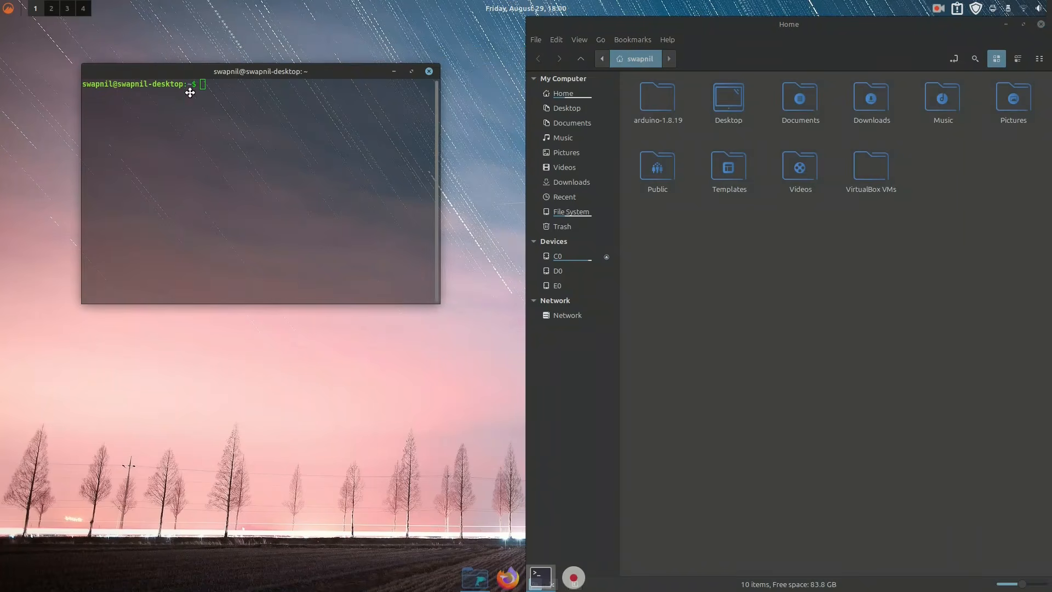
{"action": "left_click_drag", "start_coordinate": [31, 143], "coordinate": [1, 148]}
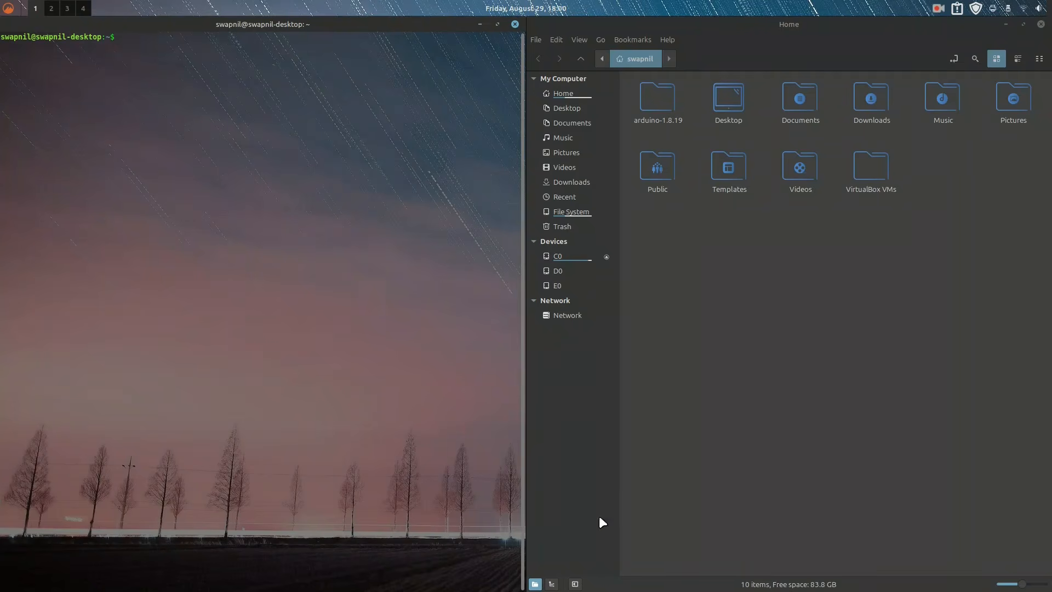
Step: Open Firefox as a floating window and cycle through the three open windows with the Timeline (3D) switcher
{"action": "left_click", "coordinate": [508, 578]}
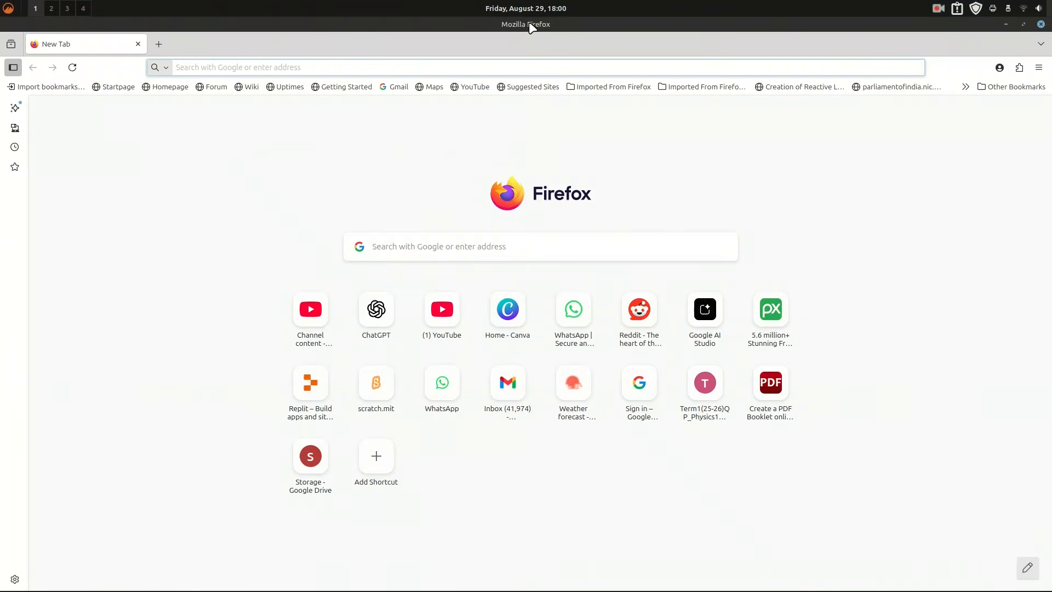
{"action": "left_click_drag", "start_coordinate": [536, 25], "coordinate": [531, 56]}
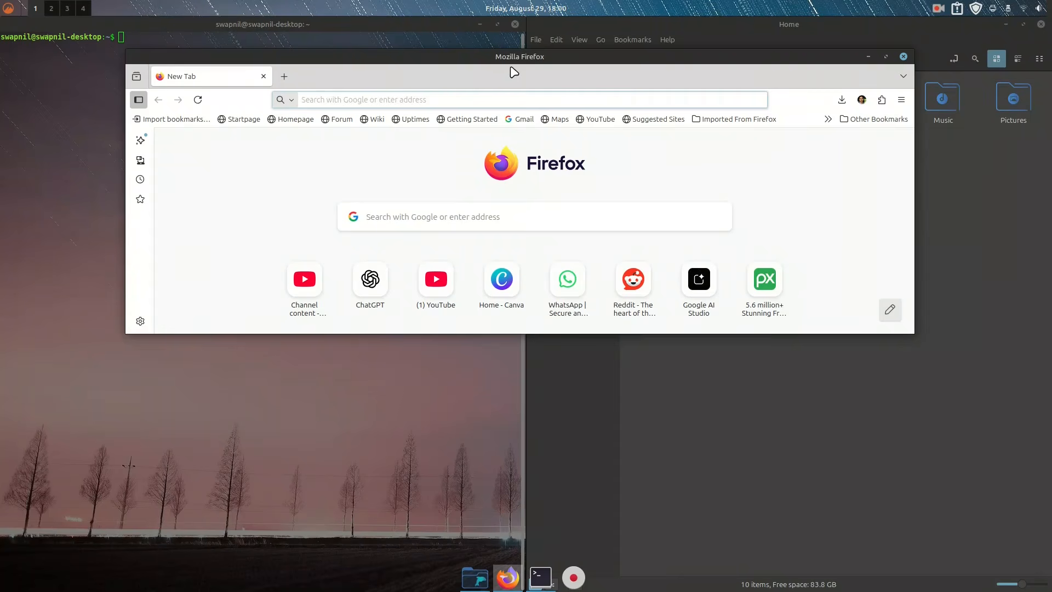
{"action": "key", "text": "alt+Tab"}
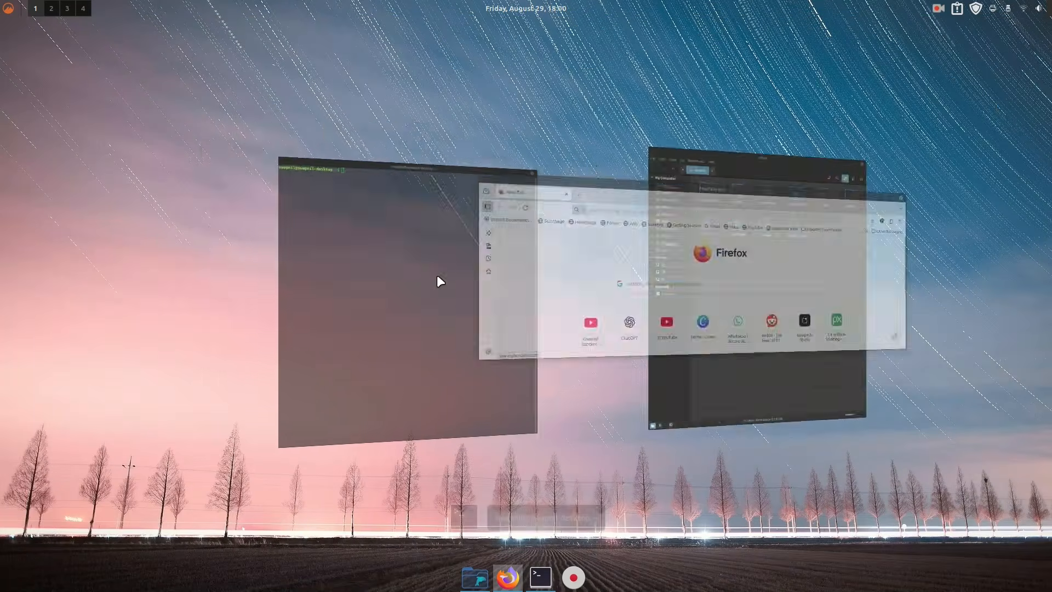
{"action": "key", "text": "alt+Tab"}
{"action": "key", "text": "alt+Tab"}
{"action": "key", "text": "alt+Tab"}
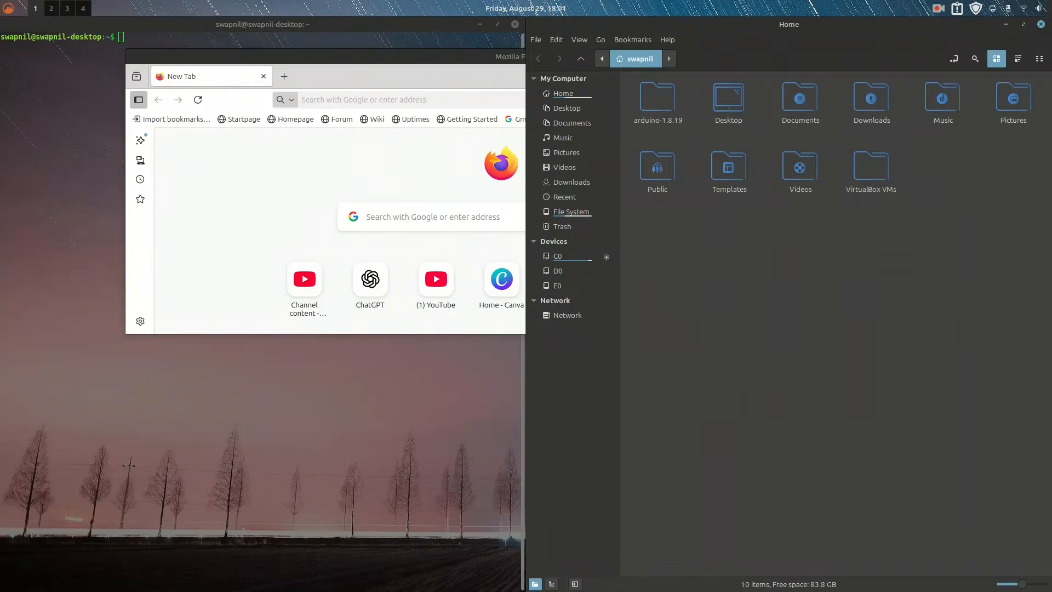
Step: Test the bottom-right hot corner for showing the desktop and the bottom-left one for showing all windows
{"action": "key", "text": "super+d"}
{"action": "mouse_move", "coordinate": [1050, 589]}
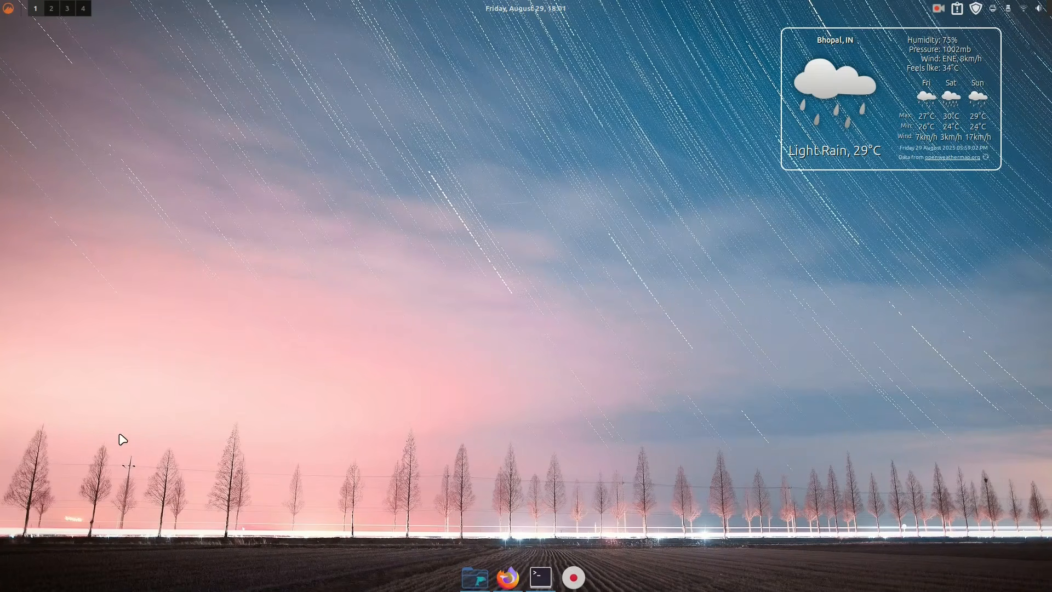
{"action": "mouse_move", "coordinate": [2, 589]}
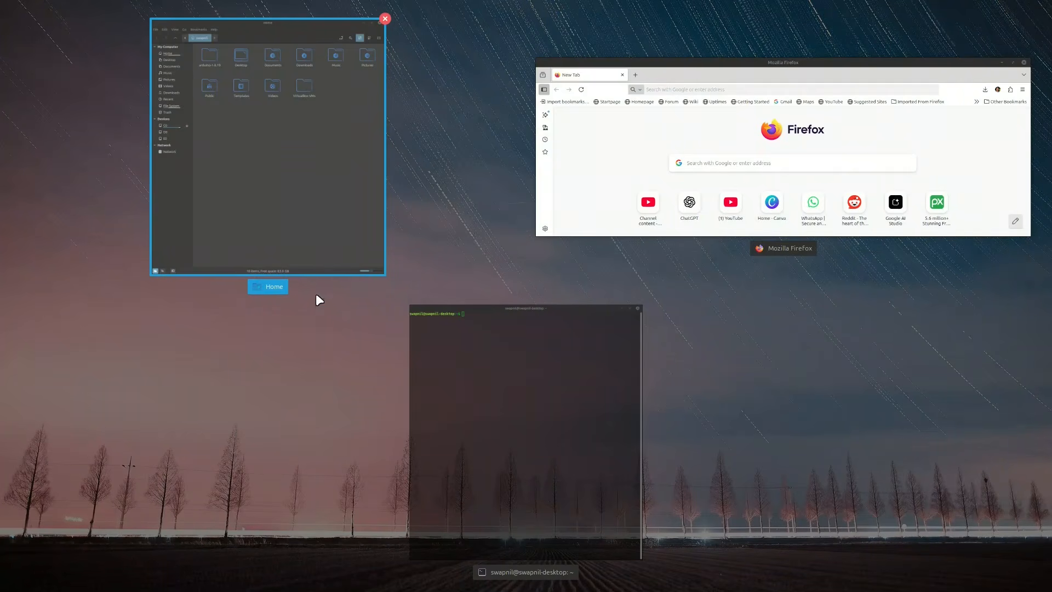
Step: Pick the terminal from the window overview, untile it to the middle of the screen and close it with the exit command
{"action": "left_click", "coordinate": [474, 359]}
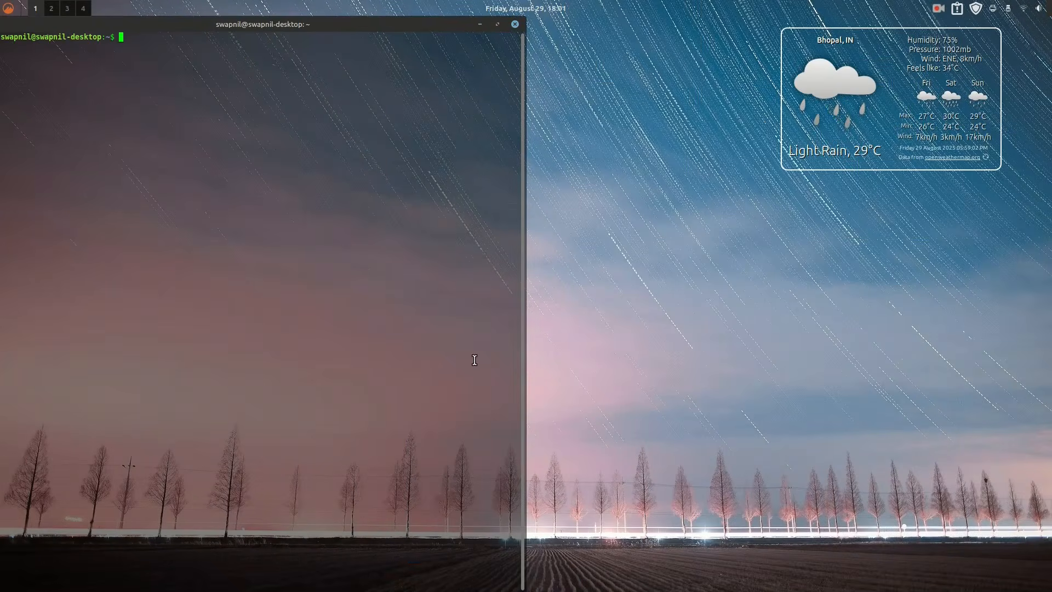
{"action": "left_click_drag", "start_coordinate": [257, 26], "coordinate": [517, 174]}
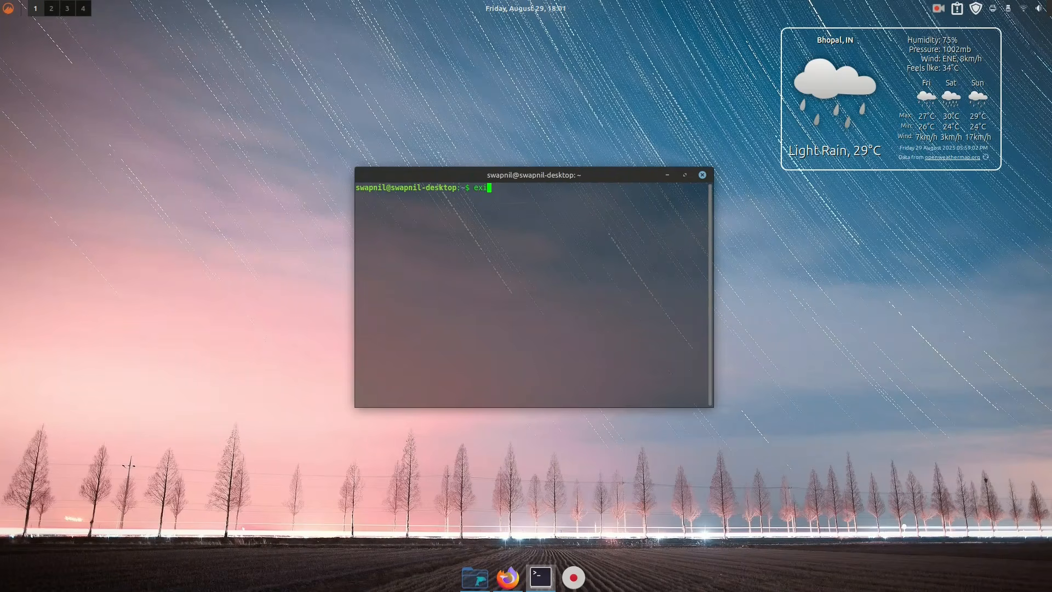
{"action": "key", "text": "Return"}
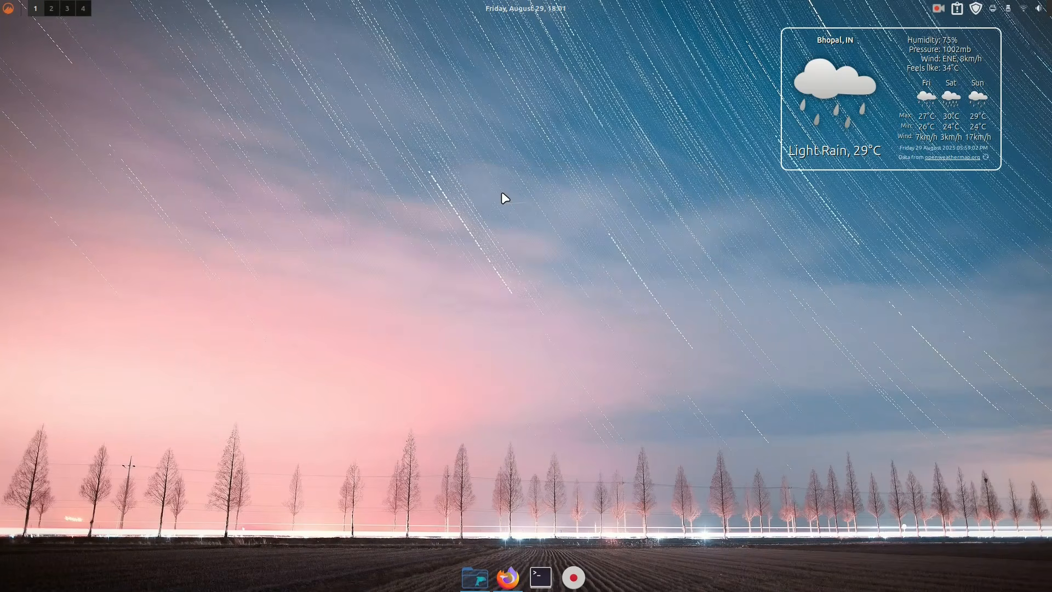